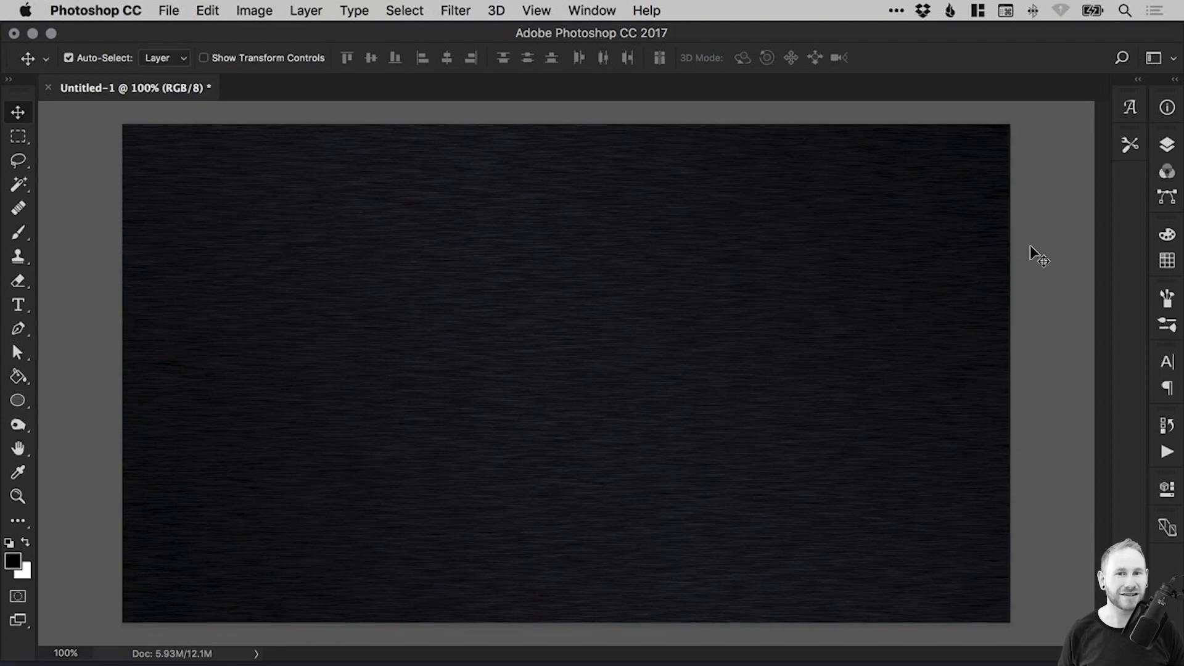
Close the finished texture and create a blank white 1920 × 1080 px, 72 ppi document
key("super+w")
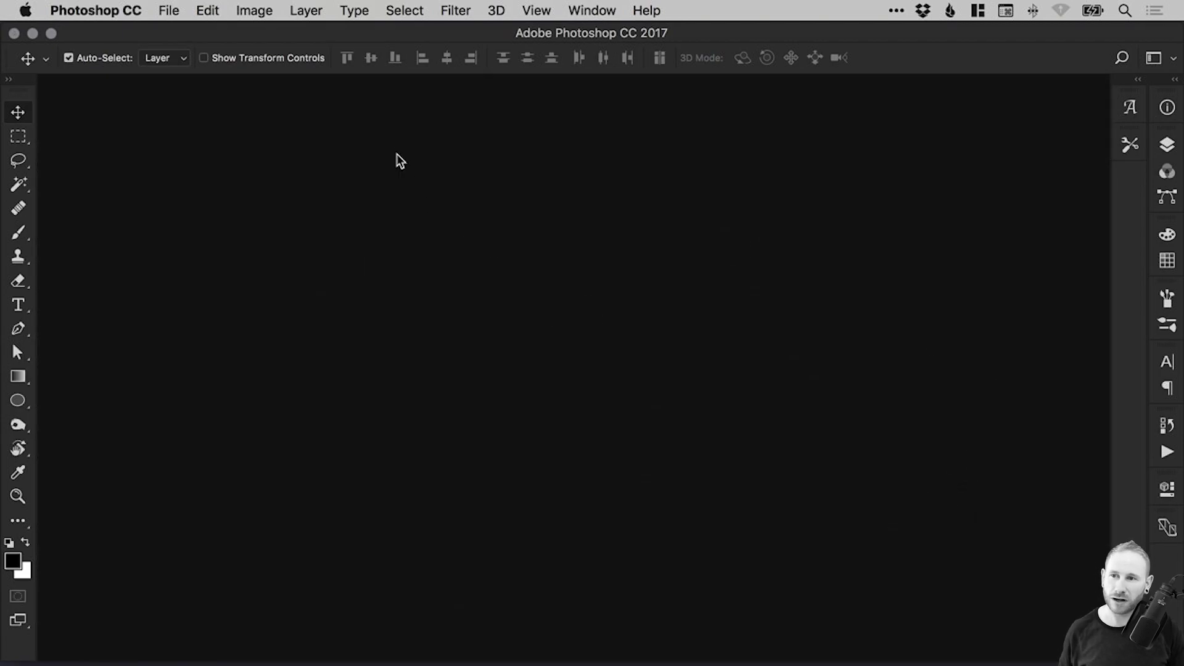
left_click(185, 10)
left_click(174, 32)
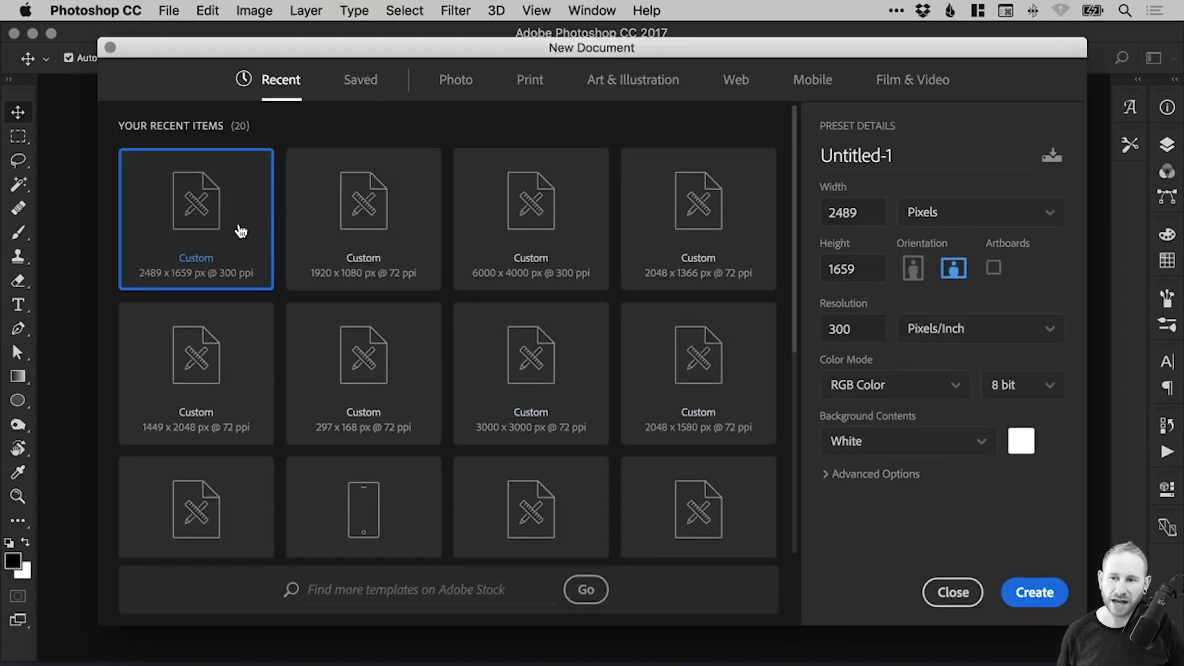
left_click(365, 214)
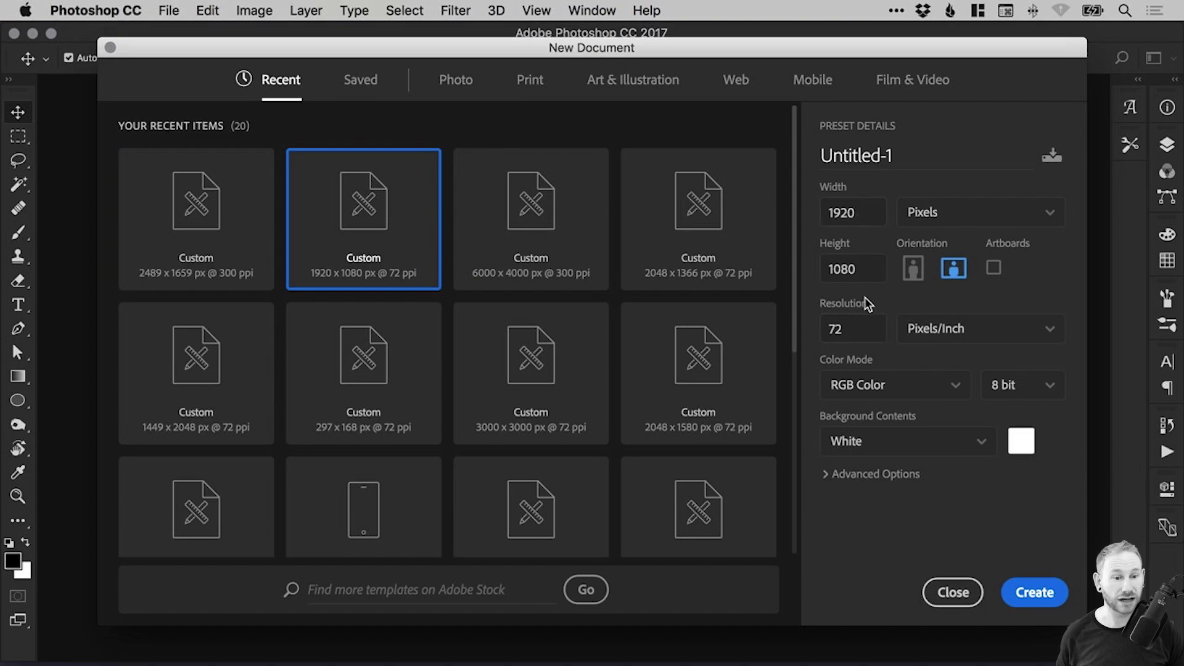
left_click(1035, 592)
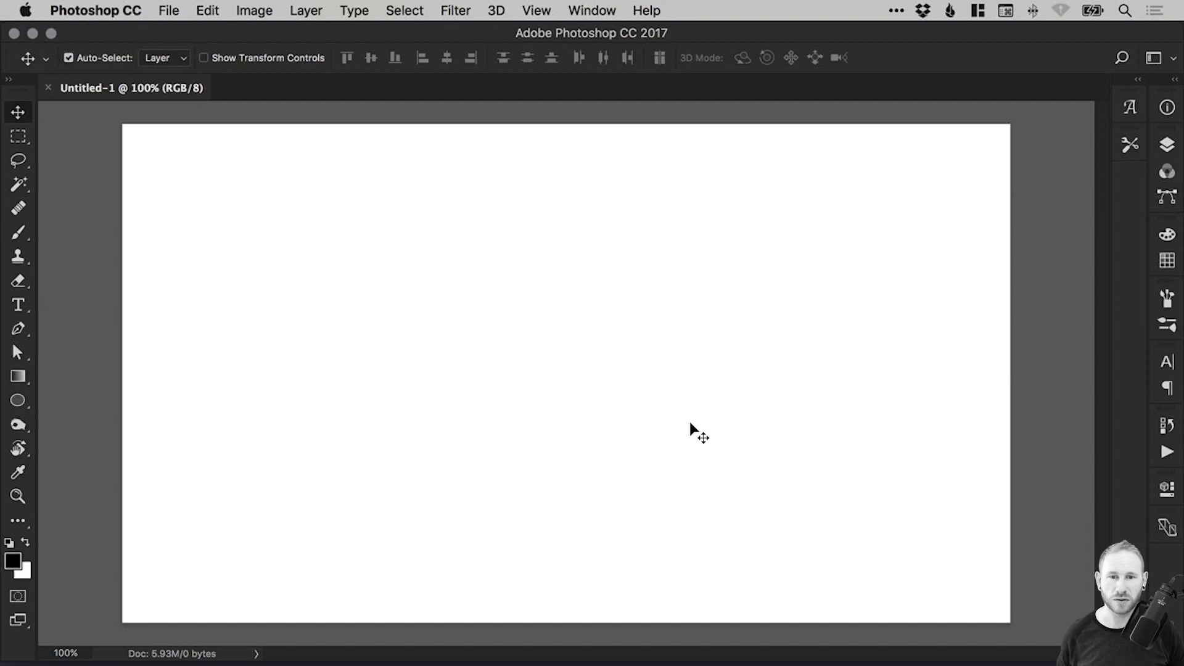
Add Layer 1 above the Background and set the foreground colour to black 000000
left_click(1165, 146)
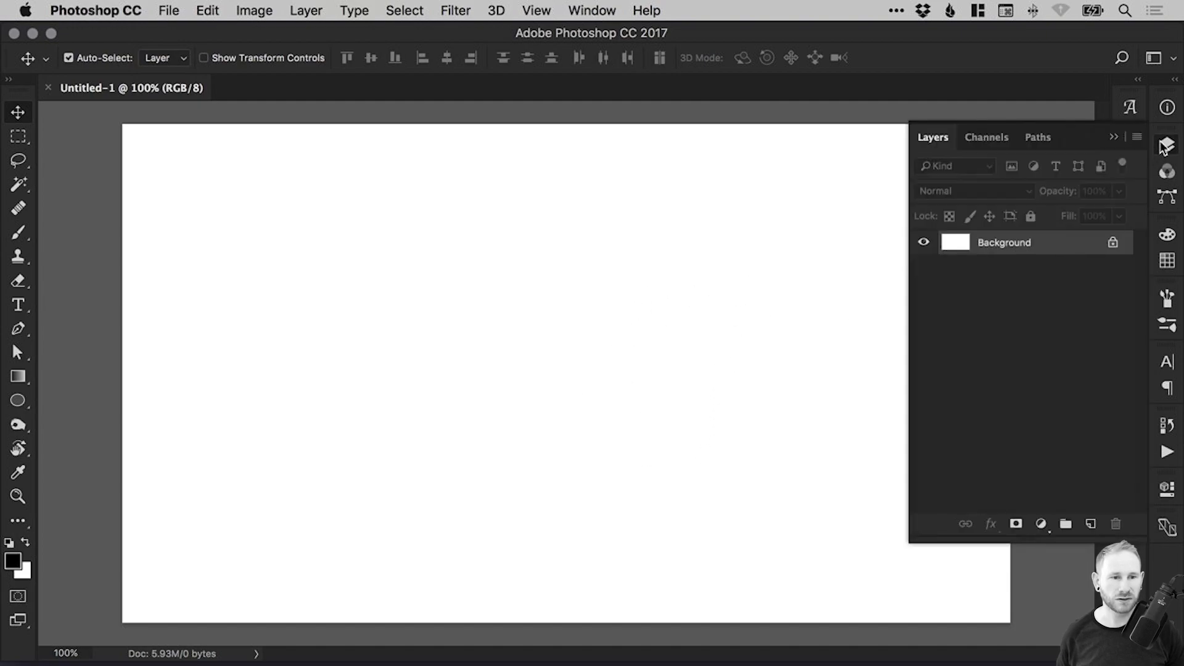
left_click(1090, 525)
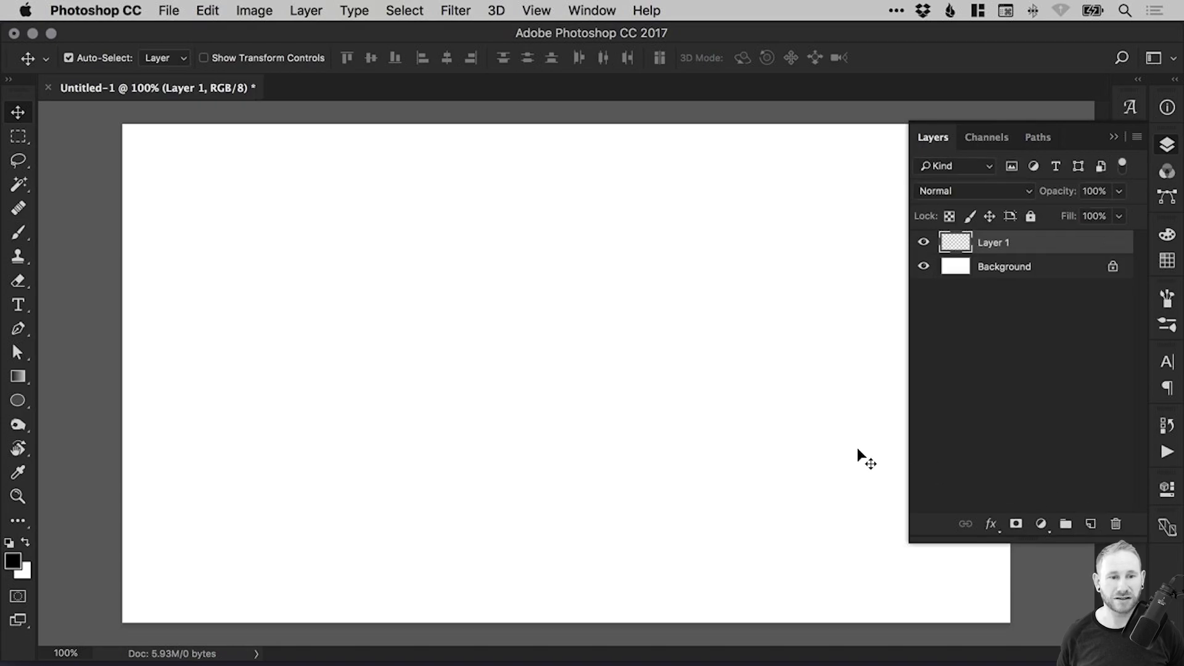
left_click(12, 560)
left_click_drag(382, 358, 350, 421)
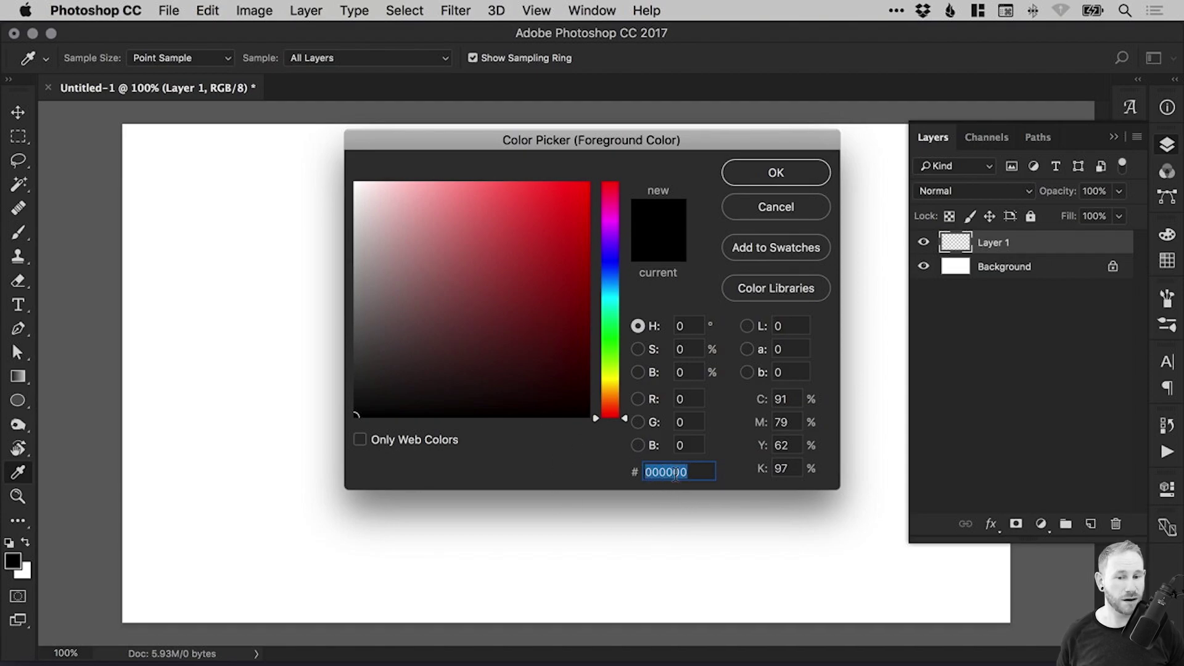
left_click(760, 179)
Fill Layer 1 solid black with the Paint Bucket Tool
key("v")
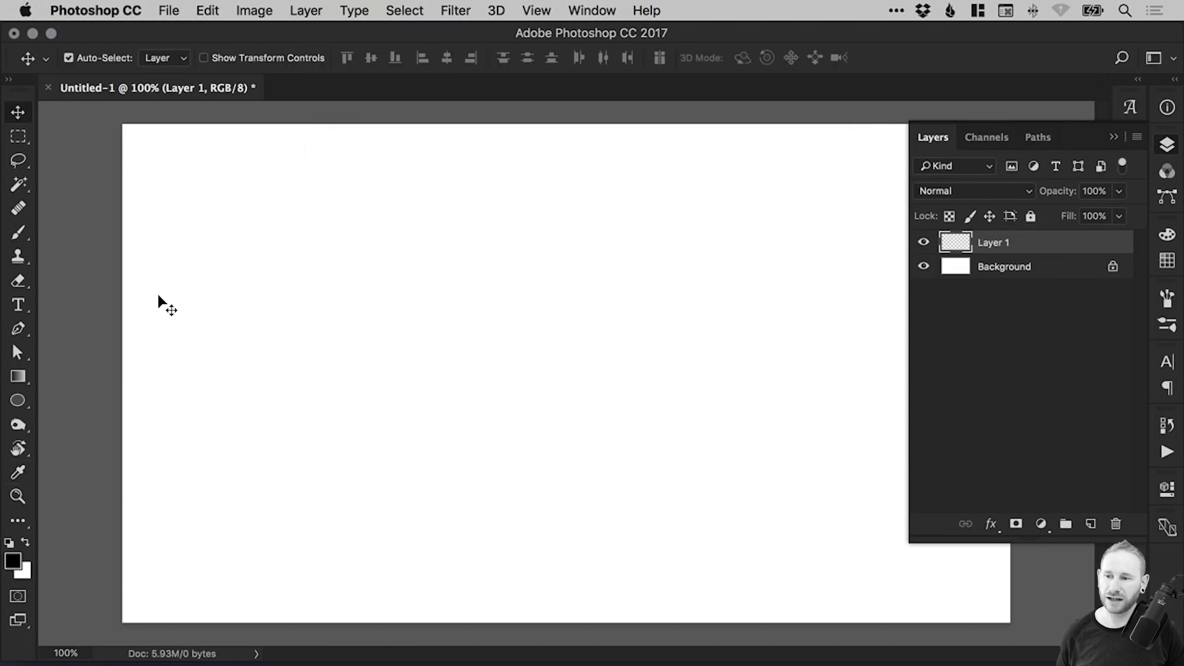
left_click(21, 381)
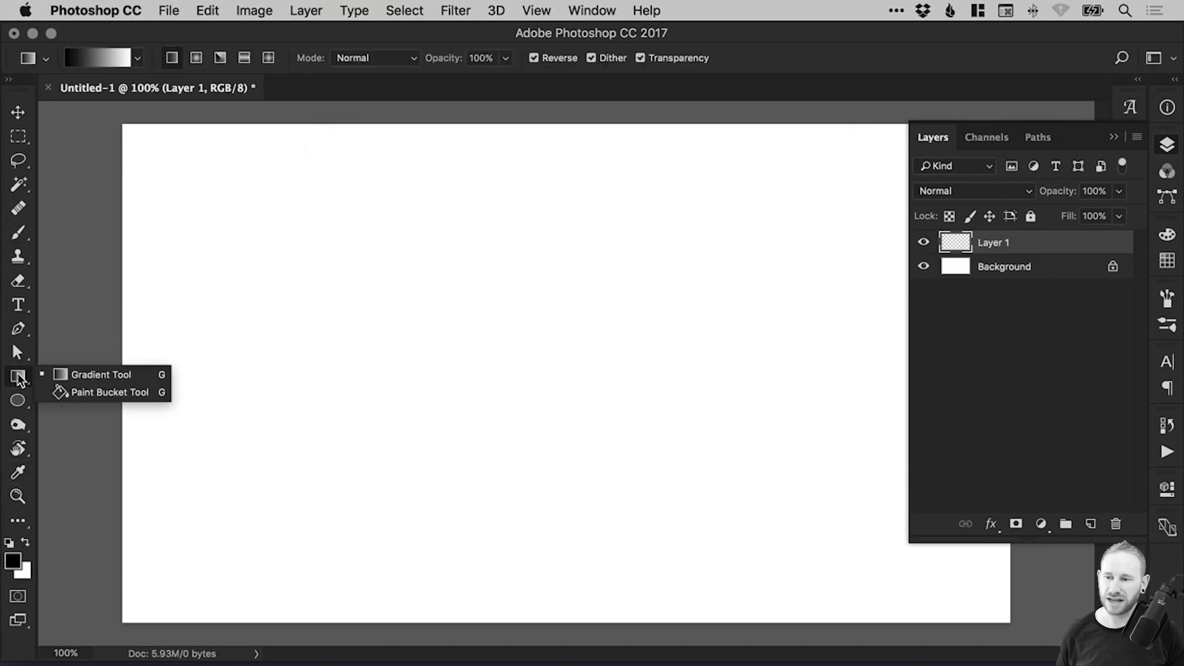
left_click(98, 393)
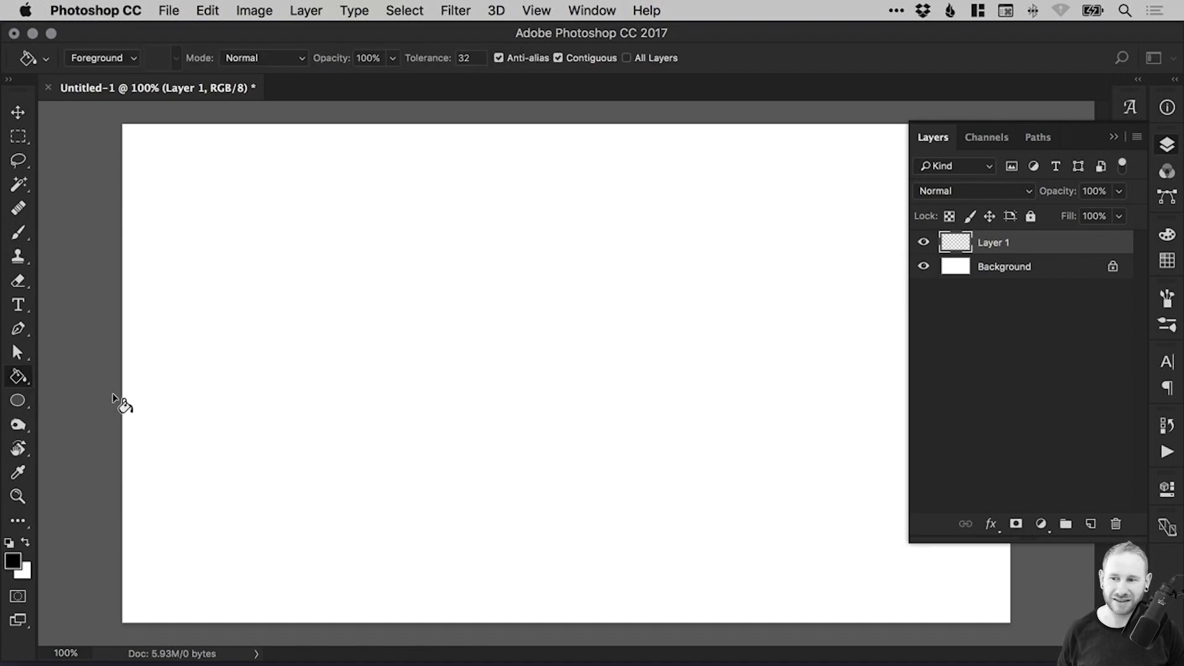
left_click(531, 332)
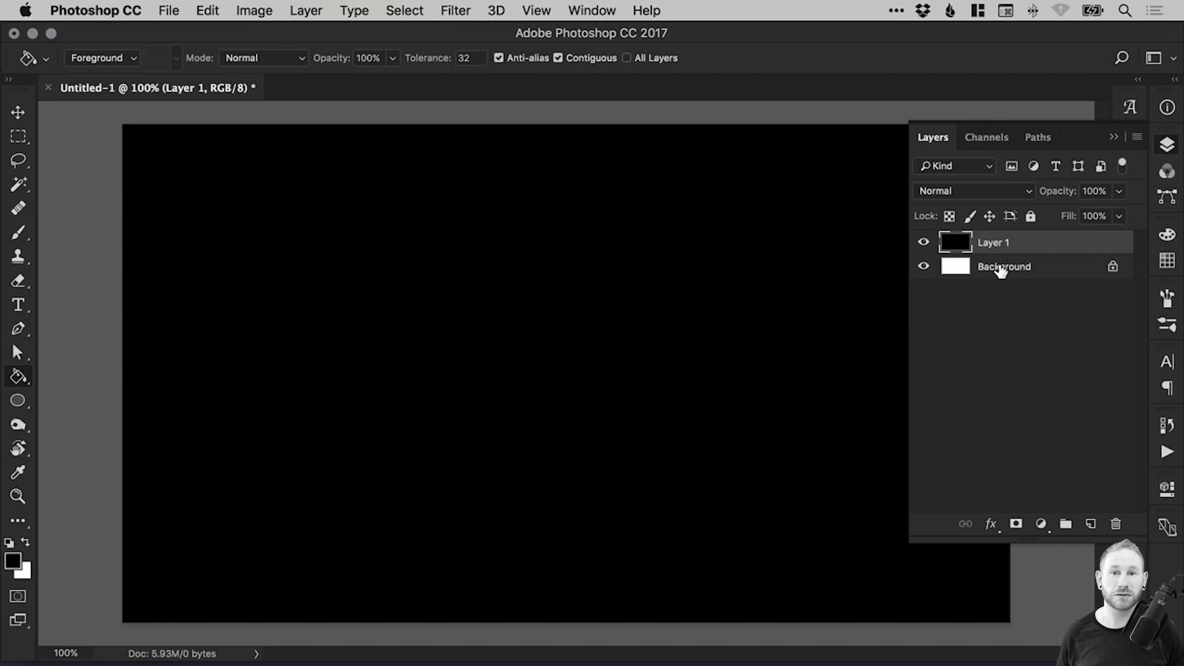
left_click(19, 113)
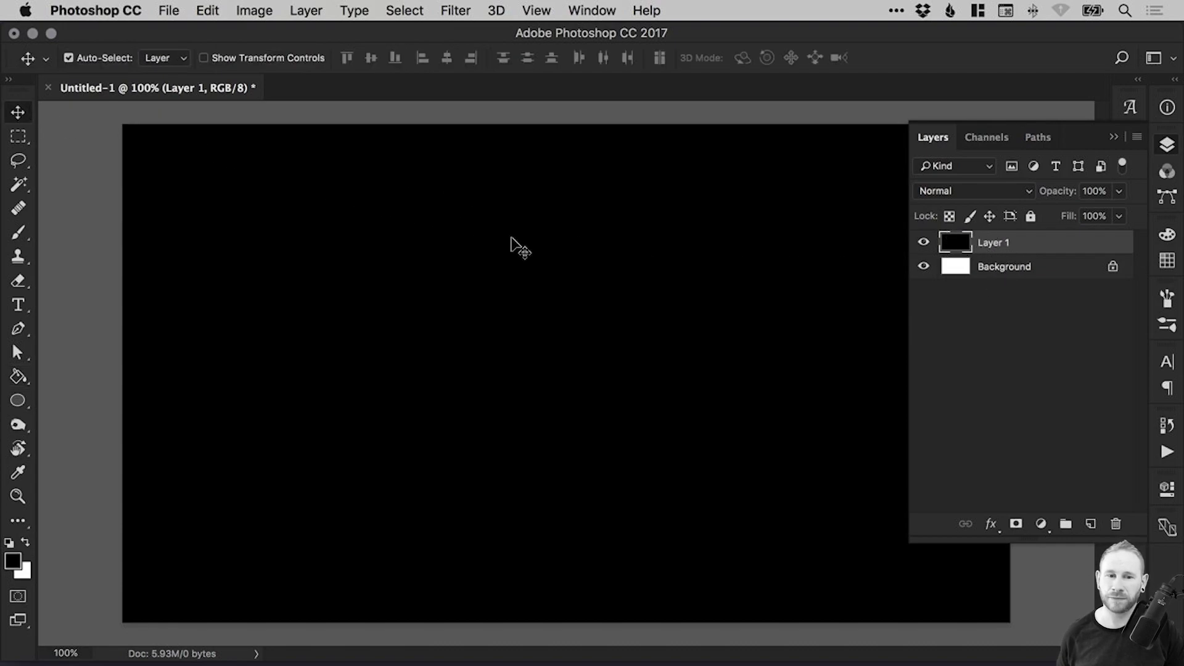
Apply Add Noise at 150%, Uniform distribution, Monochromatic to Layer 1
left_click(456, 11)
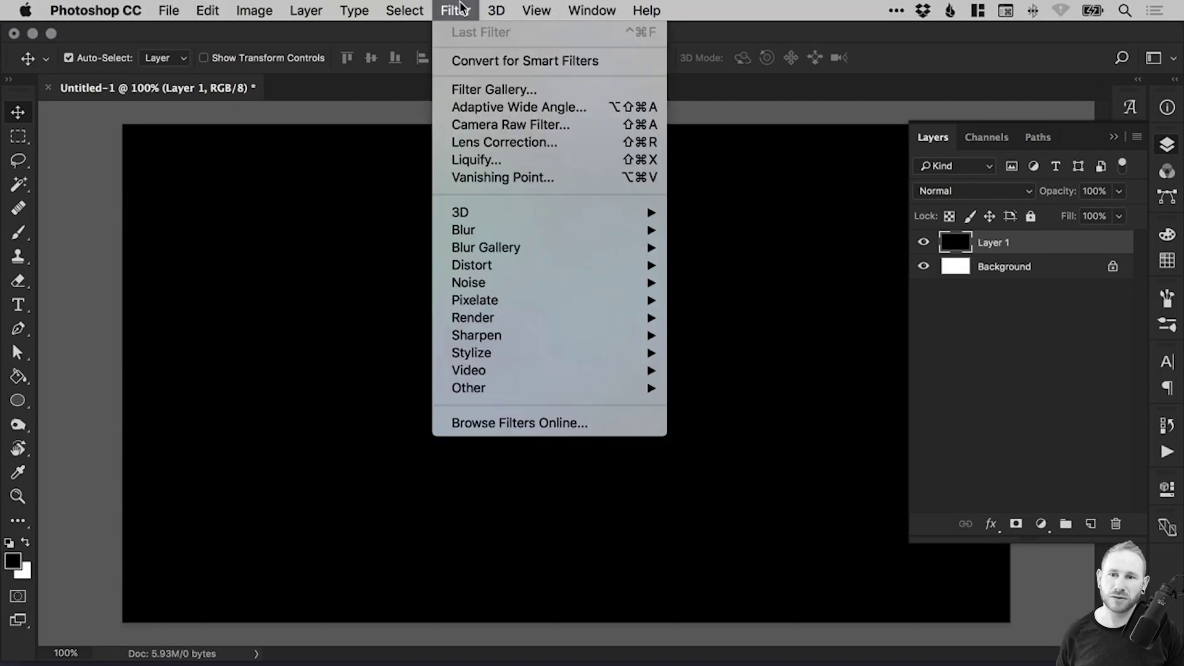
mouse_move(555, 283)
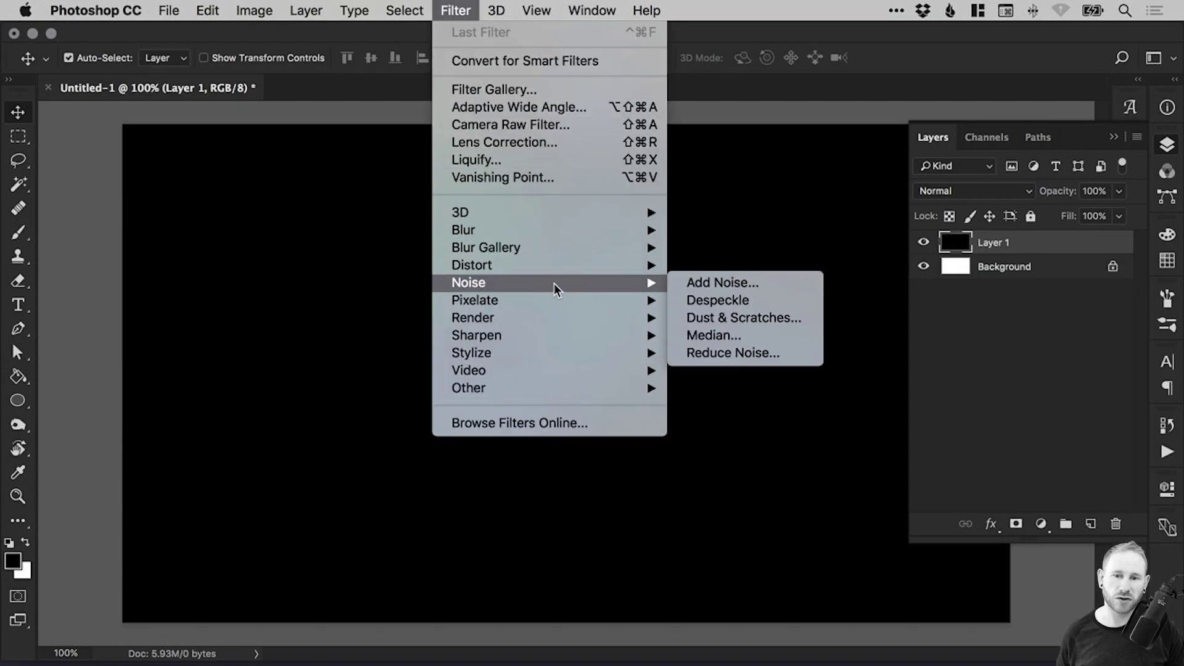
left_click(748, 288)
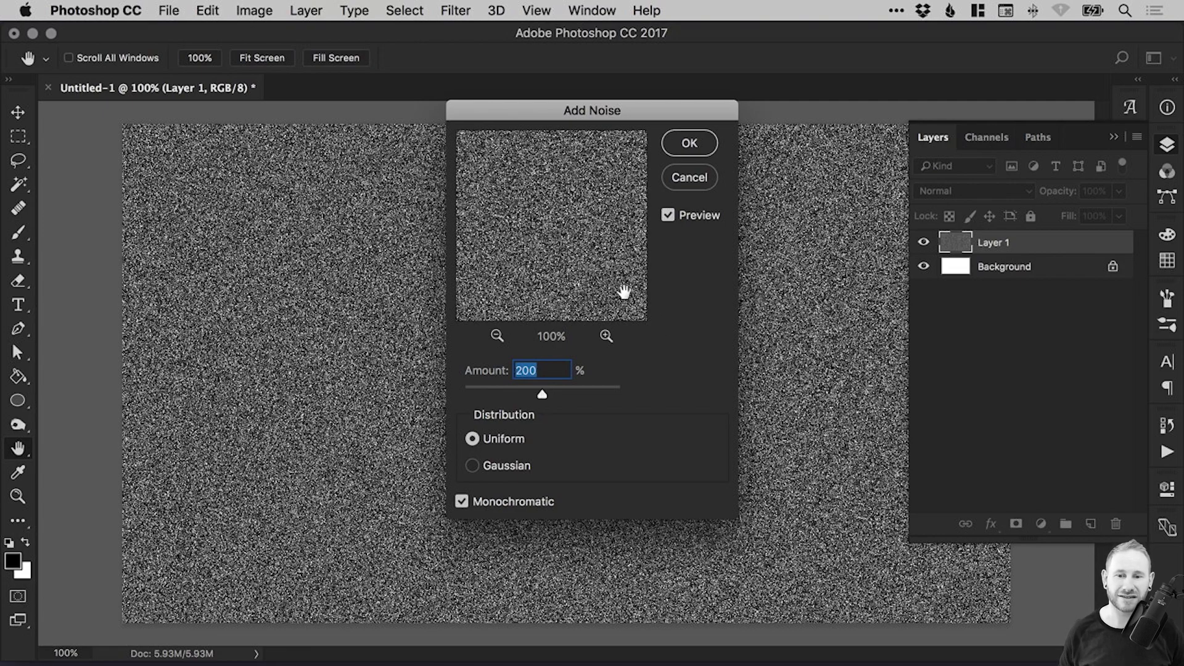
mouse_move(526, 391)
left_mouse_down()
mouse_move(485, 394)
mouse_move(594, 395)
mouse_move(527, 393)
left_mouse_up()
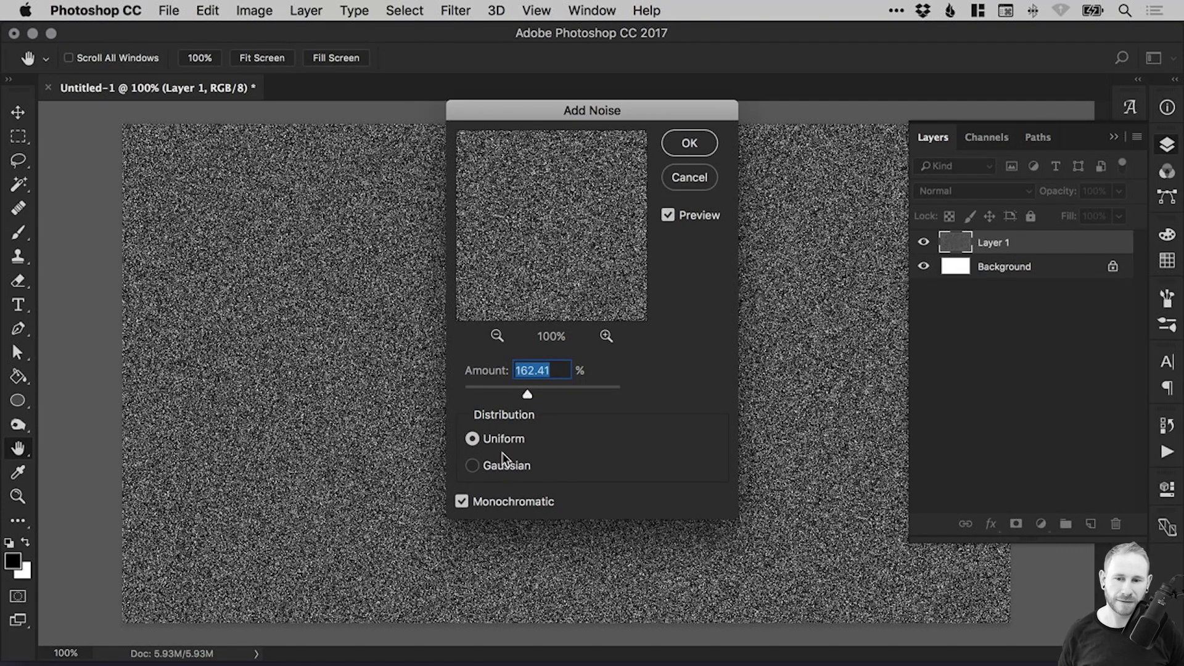
left_click(474, 468)
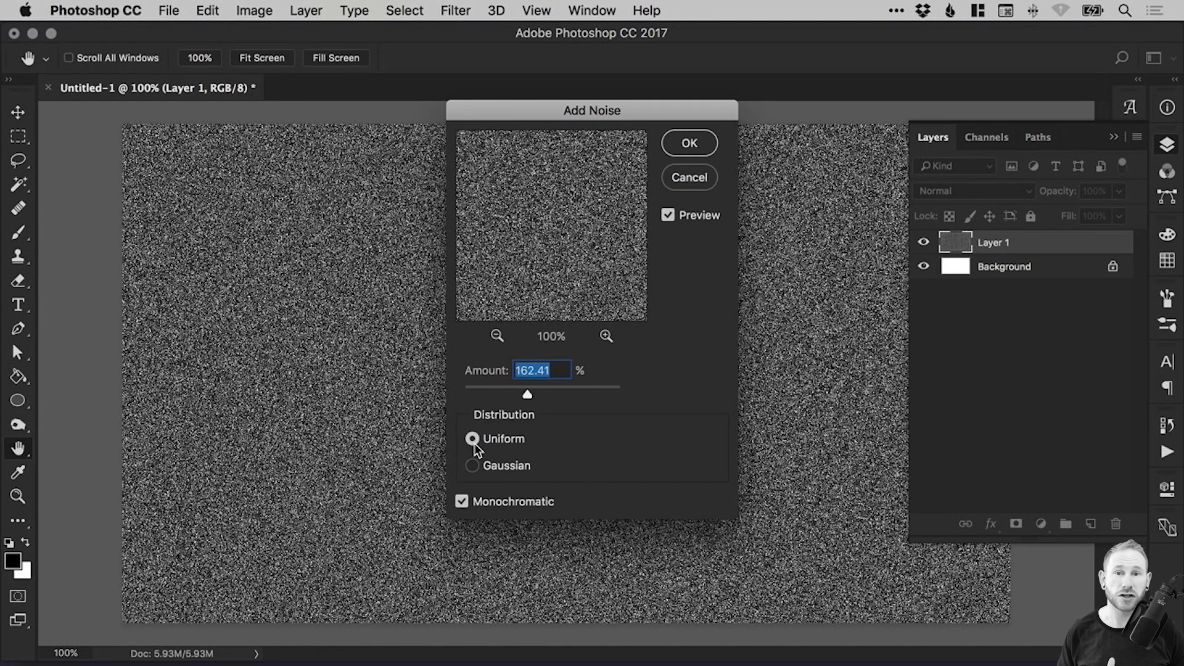
left_click(485, 503)
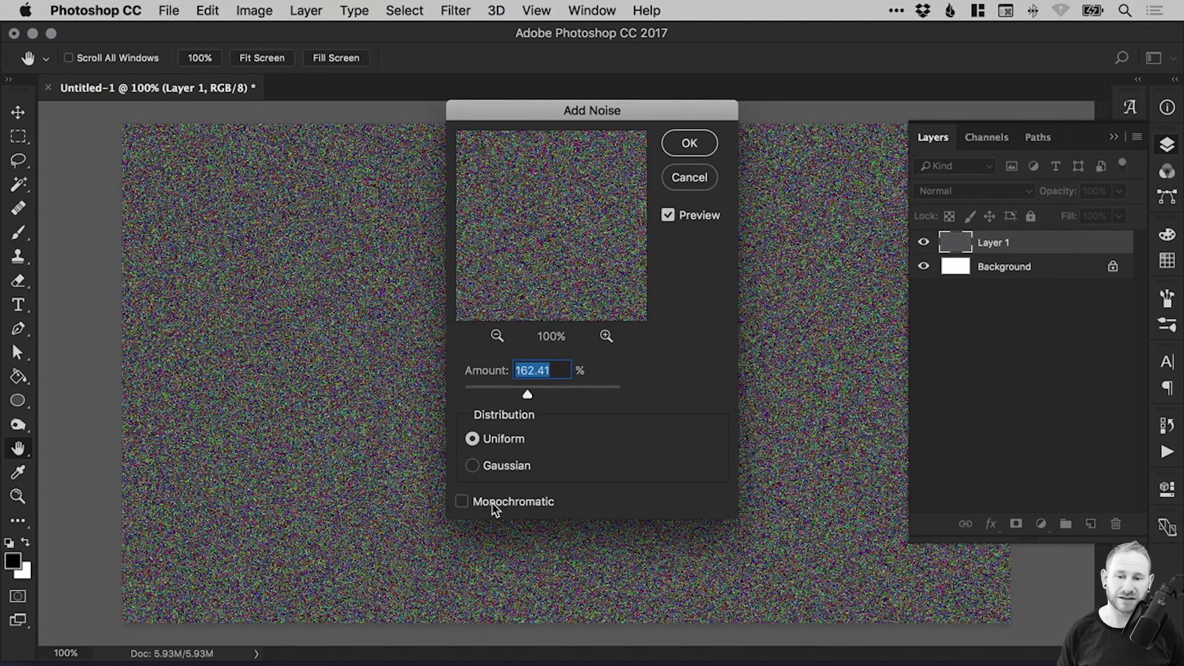
left_click(485, 506)
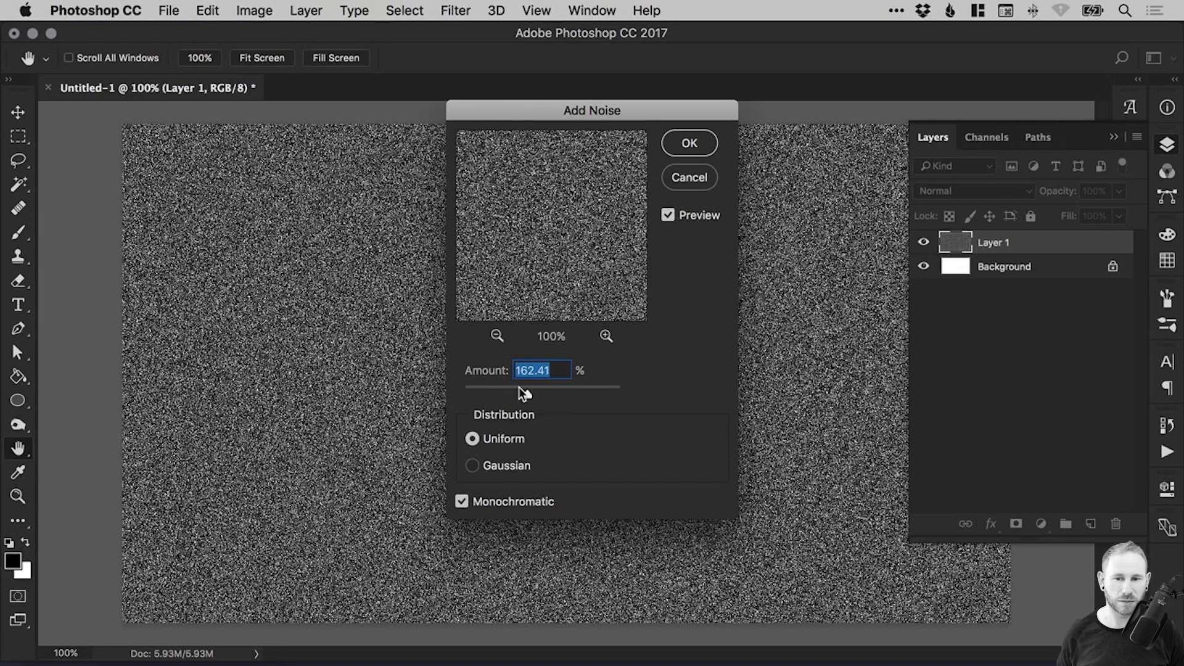
type("150")
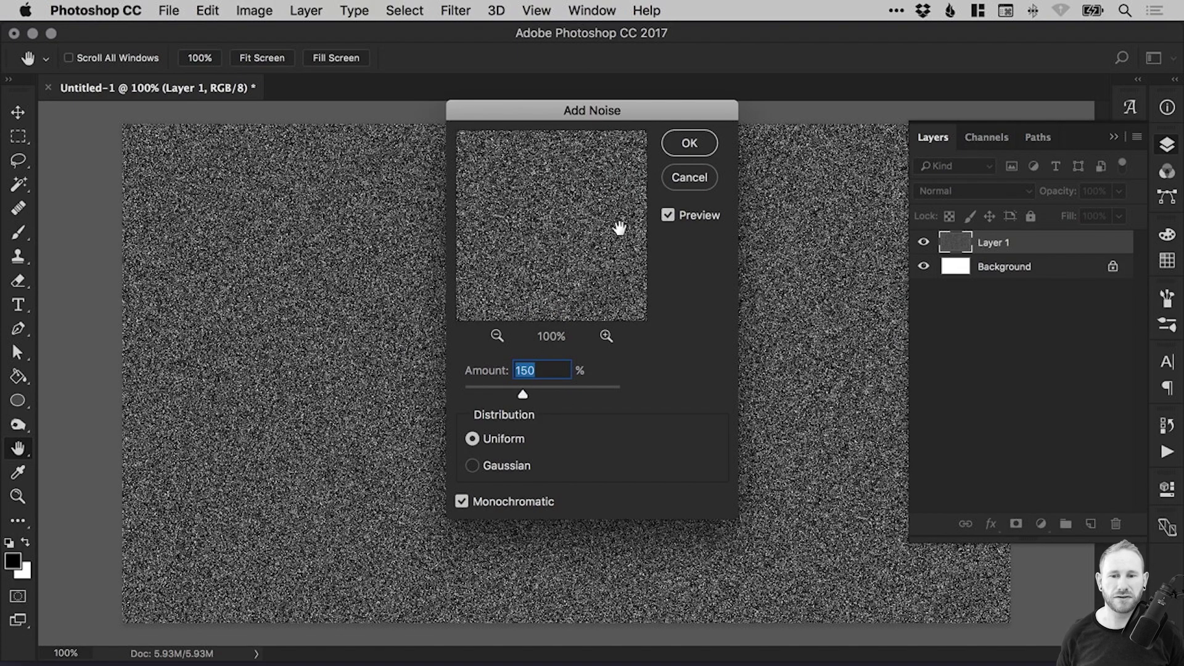
left_click(686, 148)
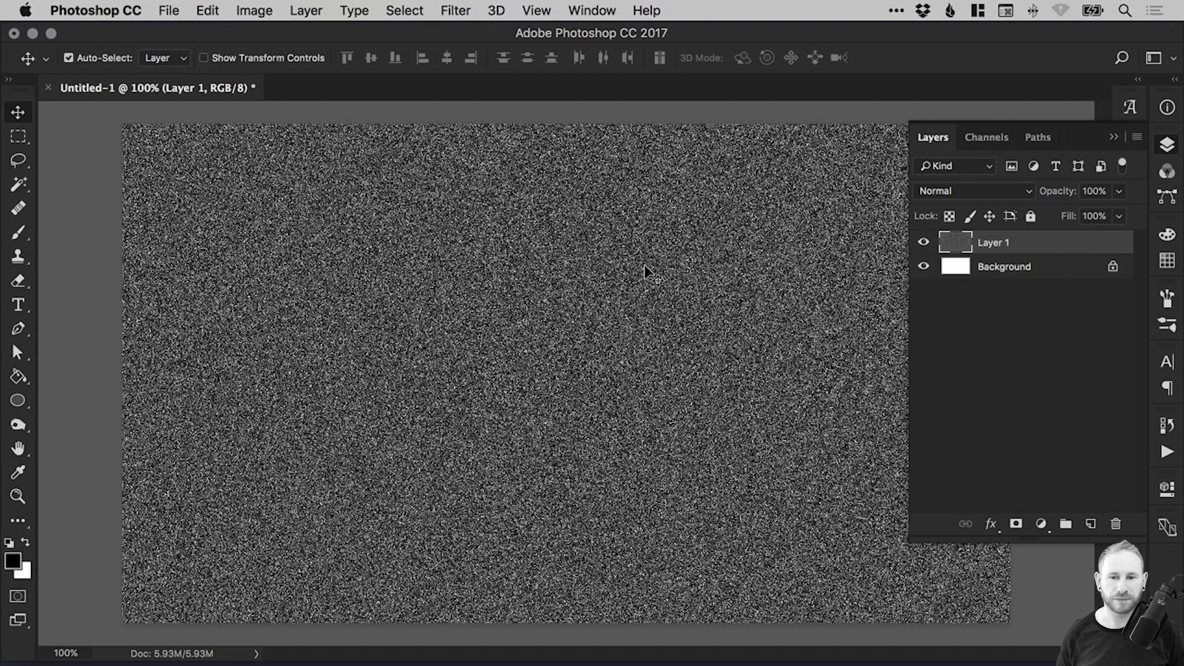
Zoom in to 1600% to inspect the noise pixels, then fit the canvas on screen
key("z")
left_click(561, 373)
key("super+equal")
key("super+equal")
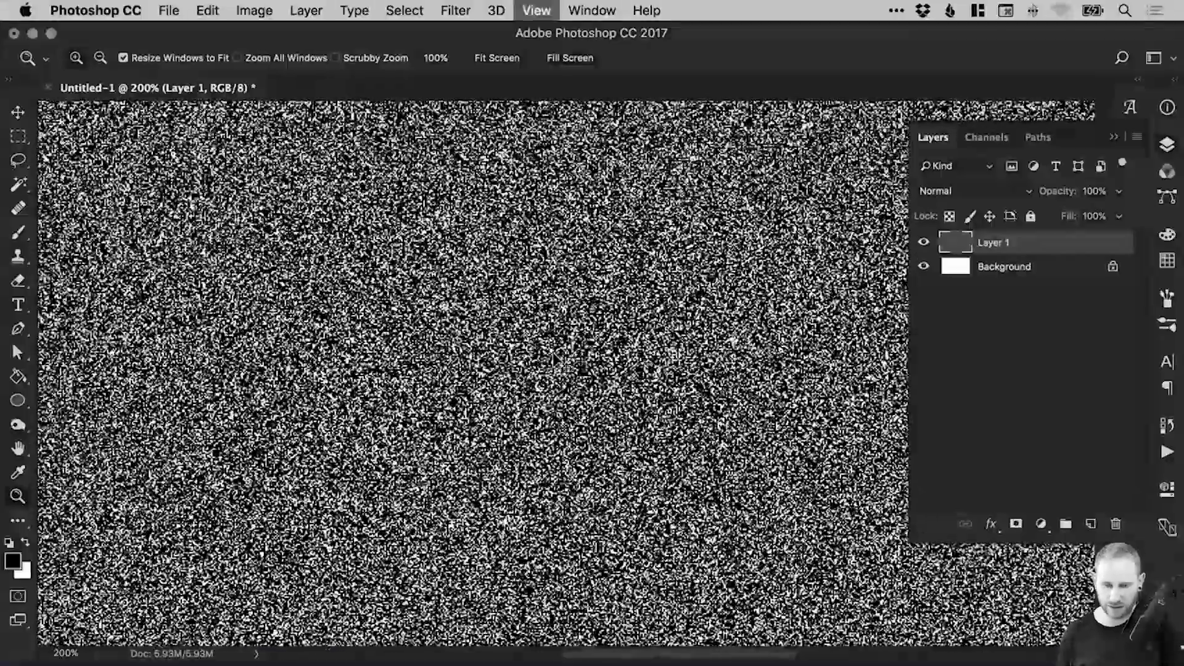
key("v")
key("super+equal")
key("super+equal")
key("super+equal")
key("super+equal")
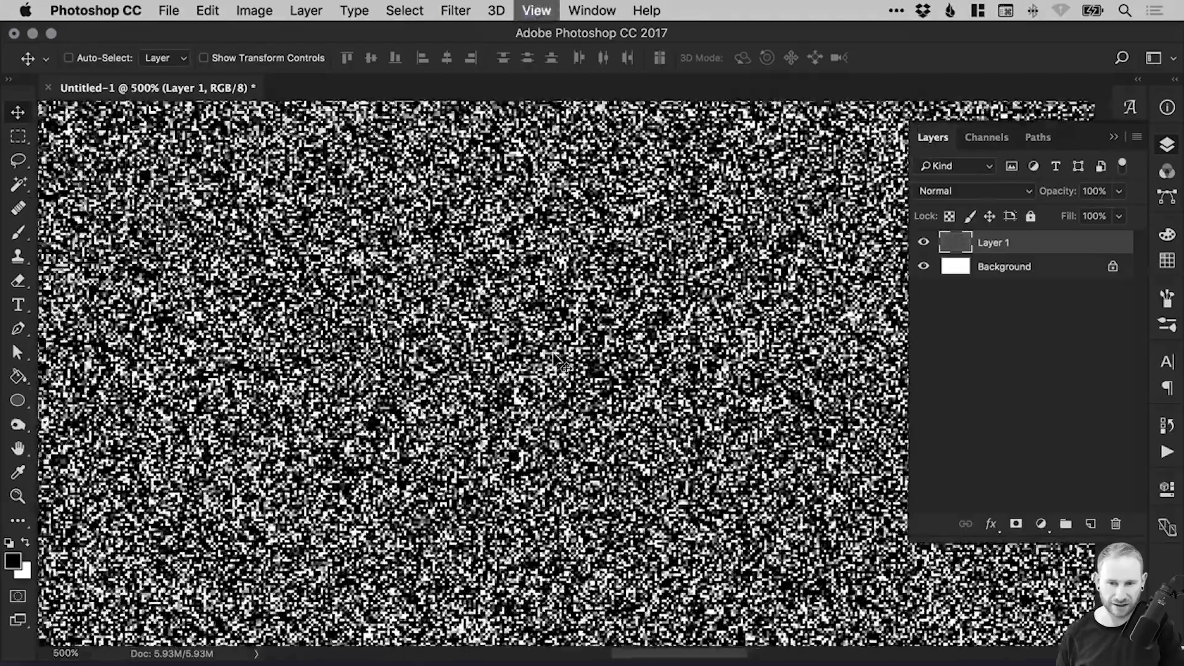
key("super+equal")
key("super+equal")
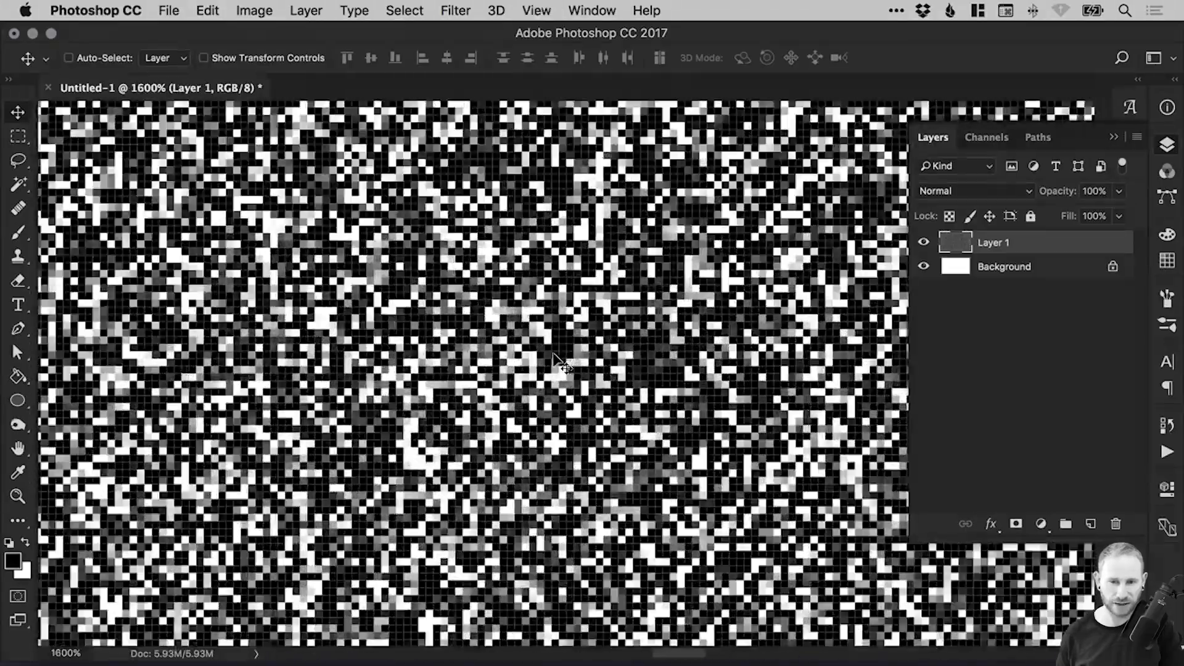
key("super+0")
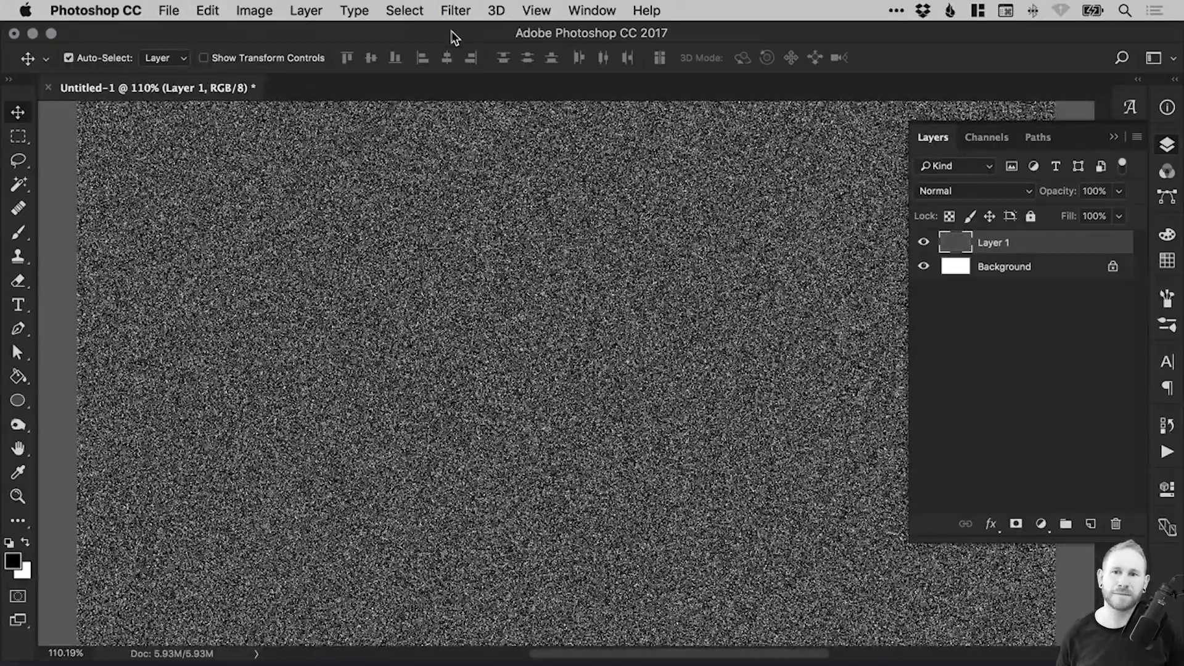
Open Motion Blur and set its angle to 0° for horizontal streaks
left_click(457, 12)
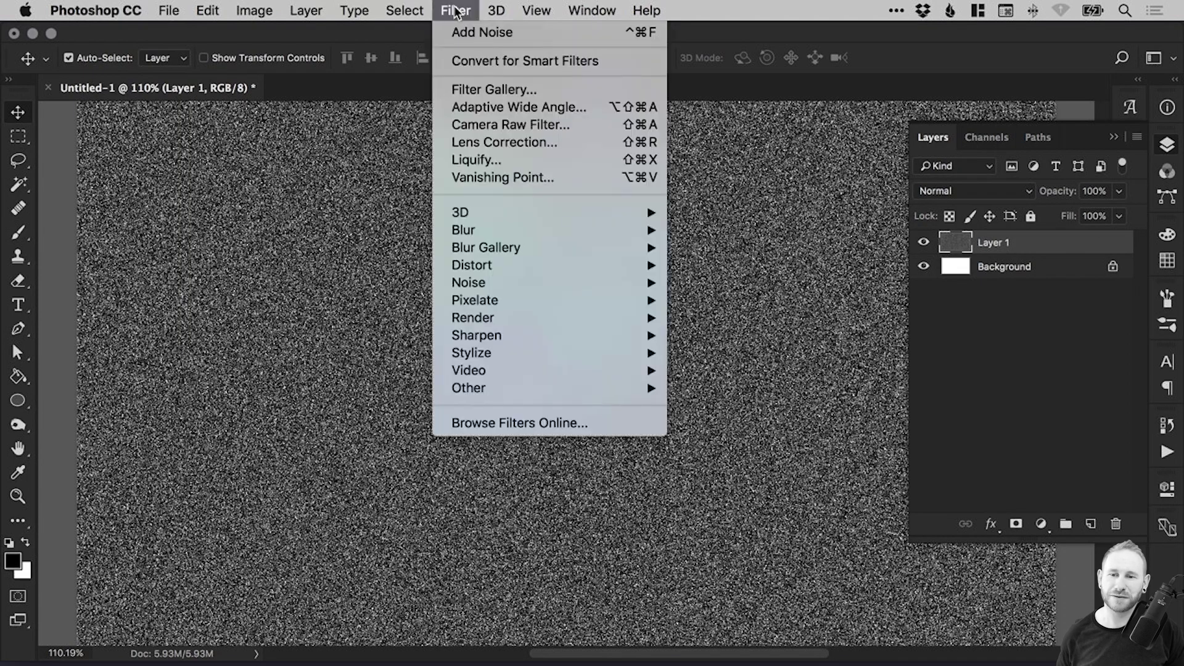
mouse_move(613, 233)
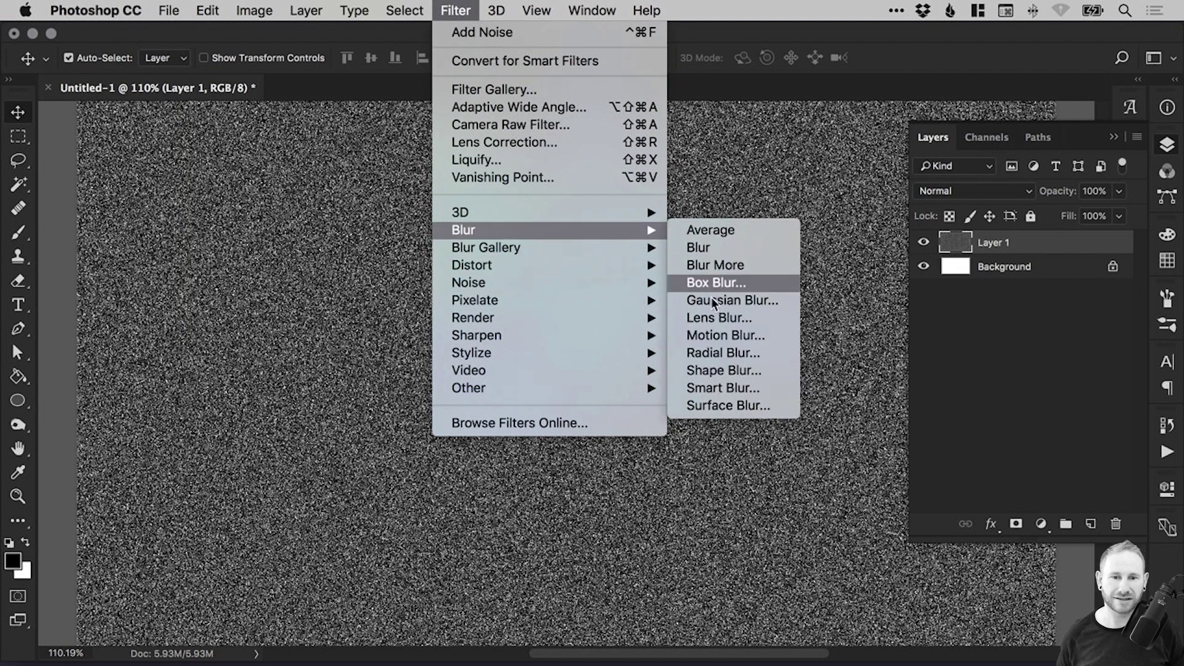
left_click(712, 335)
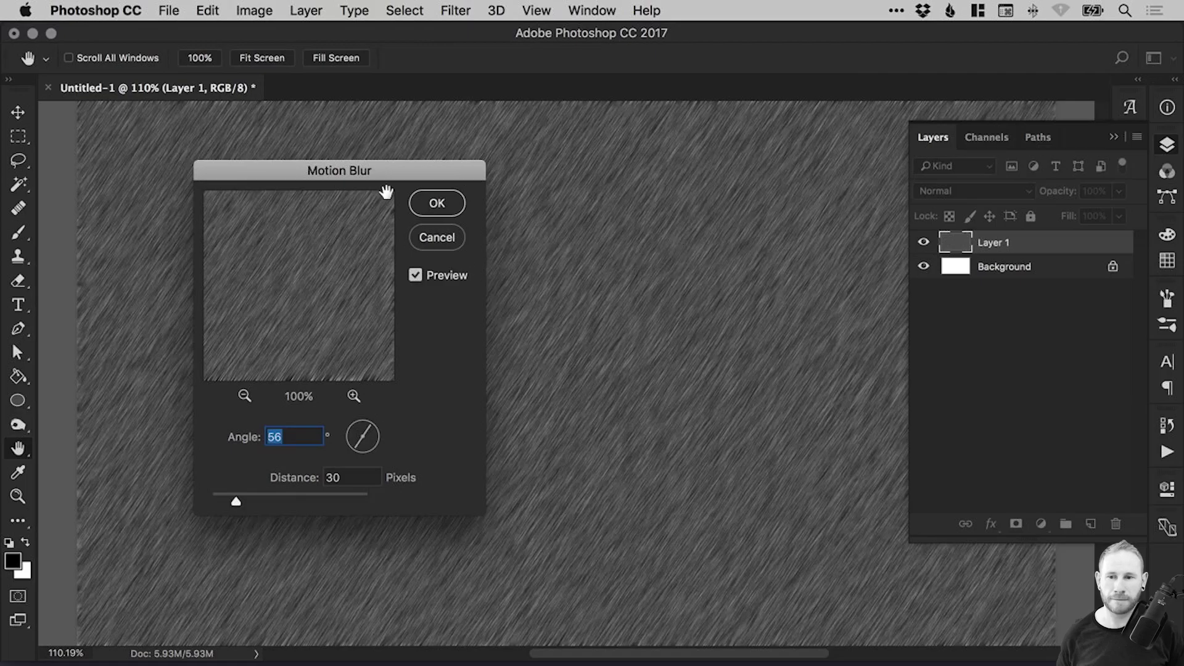
left_click_drag(333, 168, 210, 131)
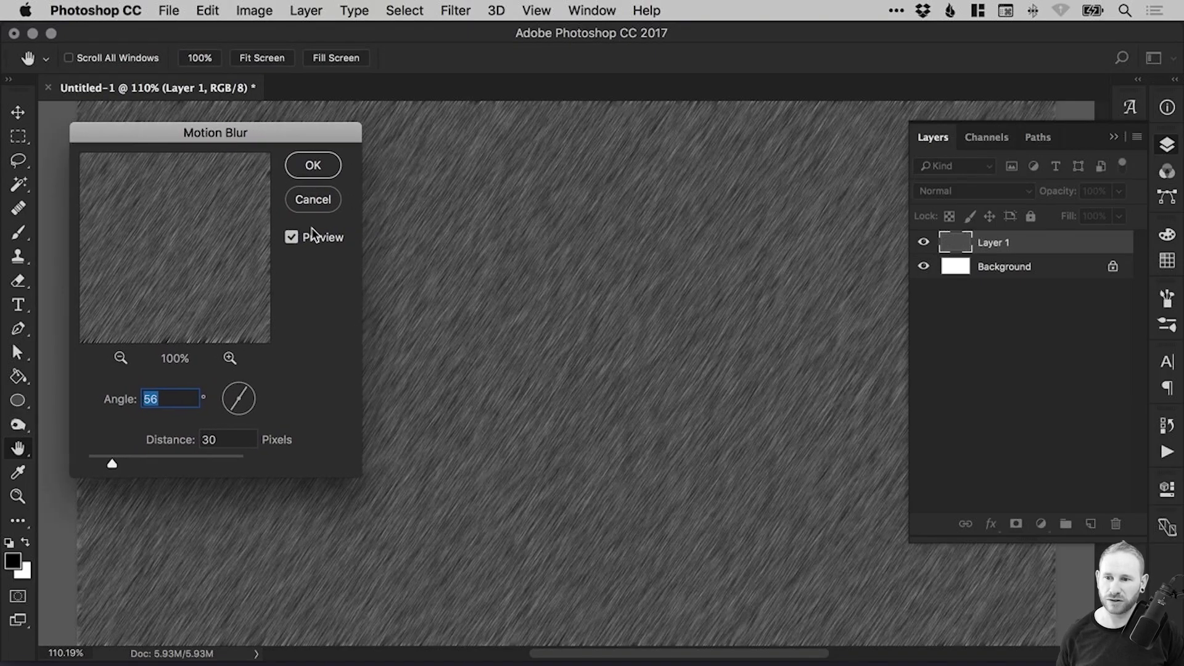
mouse_move(242, 395)
left_mouse_down()
mouse_move(221, 405)
mouse_move(255, 404)
mouse_move(238, 398)
mouse_move(242, 387)
left_mouse_up()
type("0")
key("Tab")
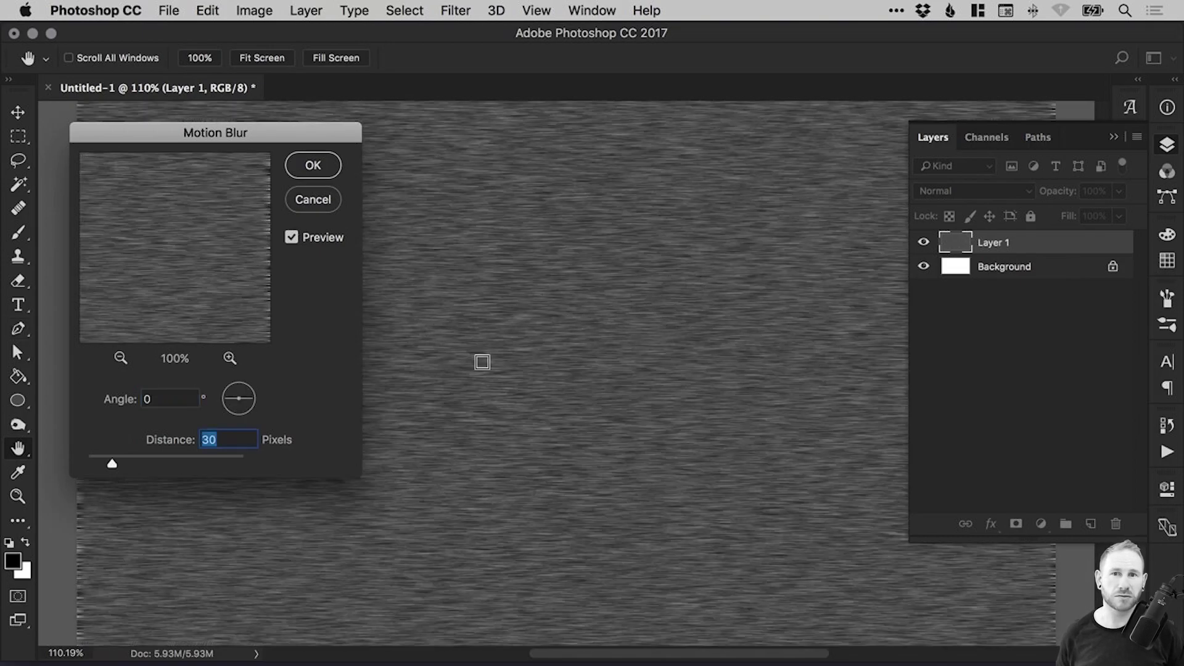
Set the Motion Blur distance to 40 pixels
mouse_move(98, 460)
left_mouse_down()
mouse_move(87, 463)
mouse_move(159, 461)
left_mouse_up()
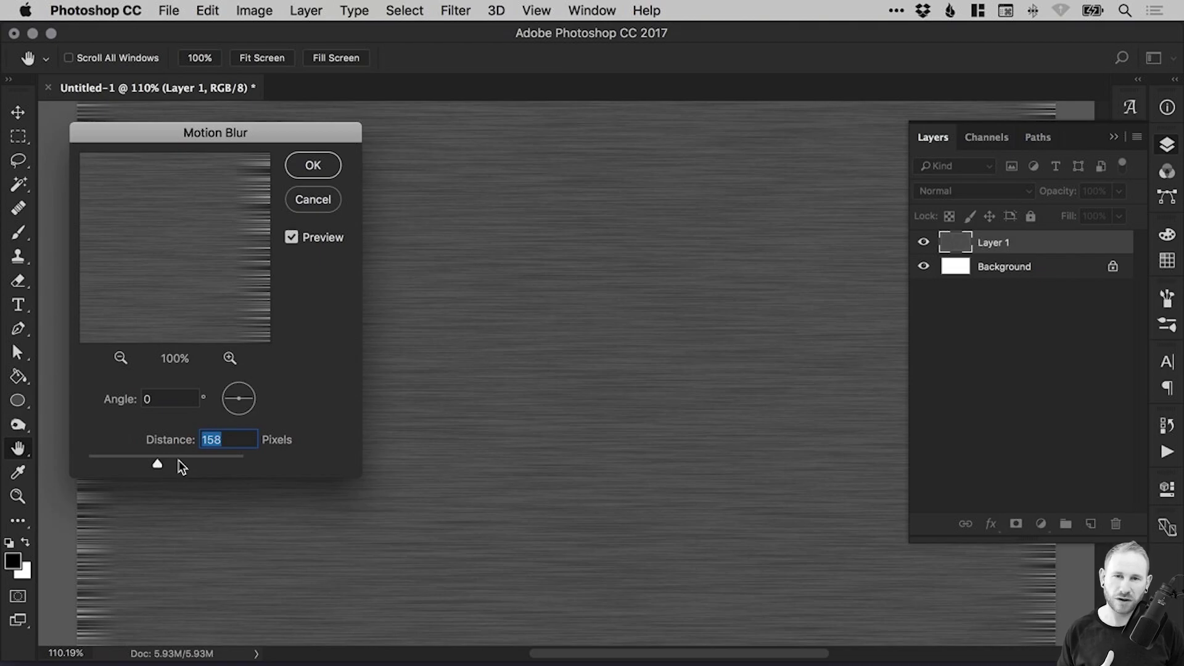
left_click(181, 460)
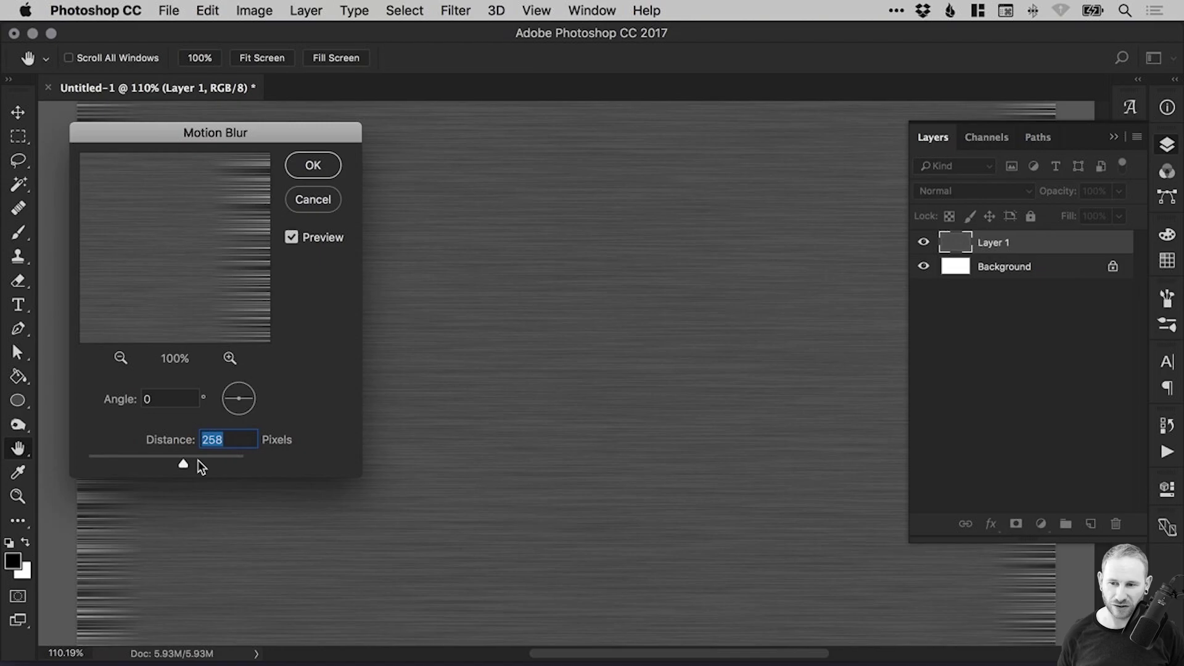
left_click(206, 463)
left_click(183, 460)
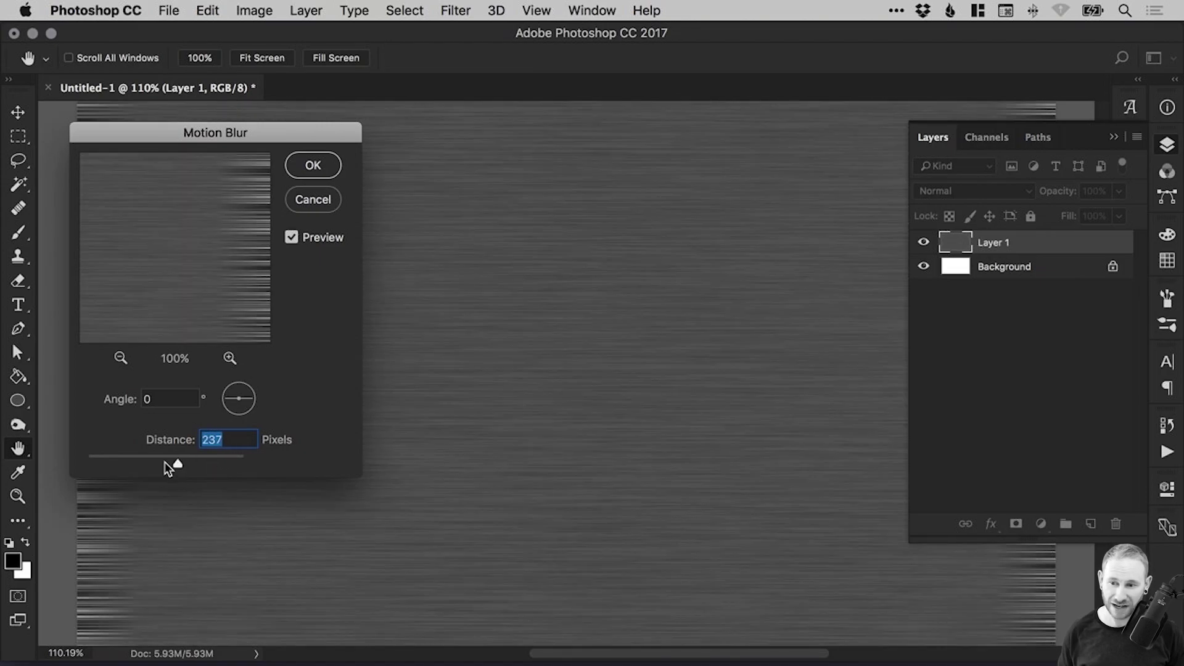
left_click(141, 459)
left_click(118, 459)
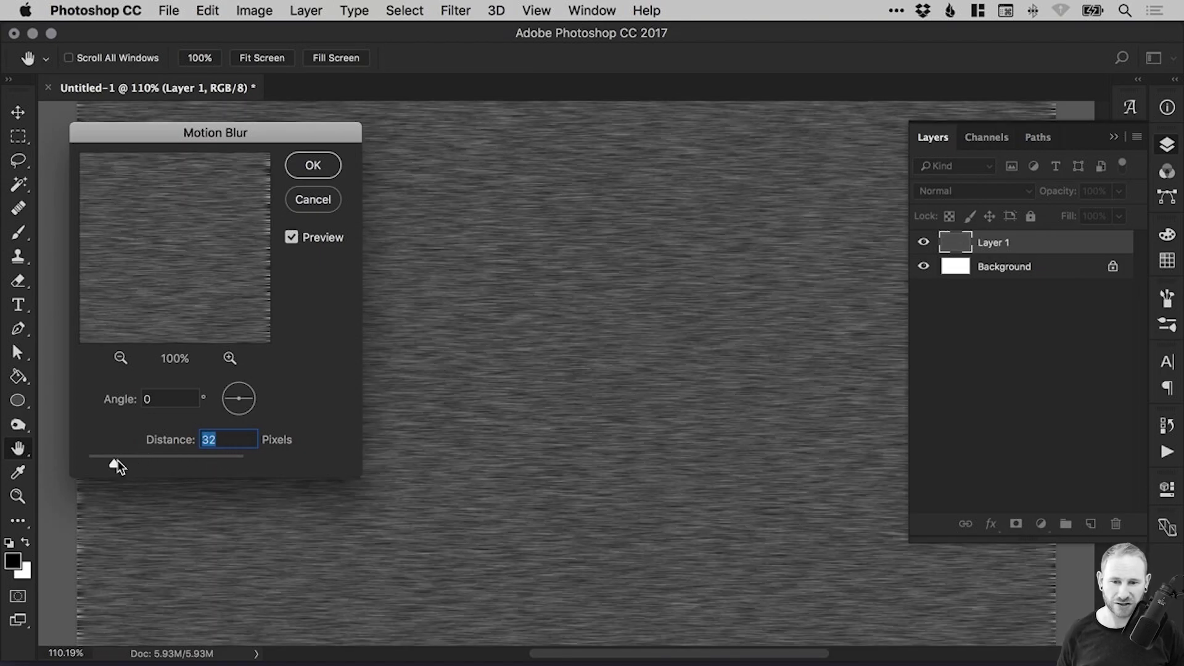
left_click(112, 461)
left_click_drag(112, 464, 124, 462)
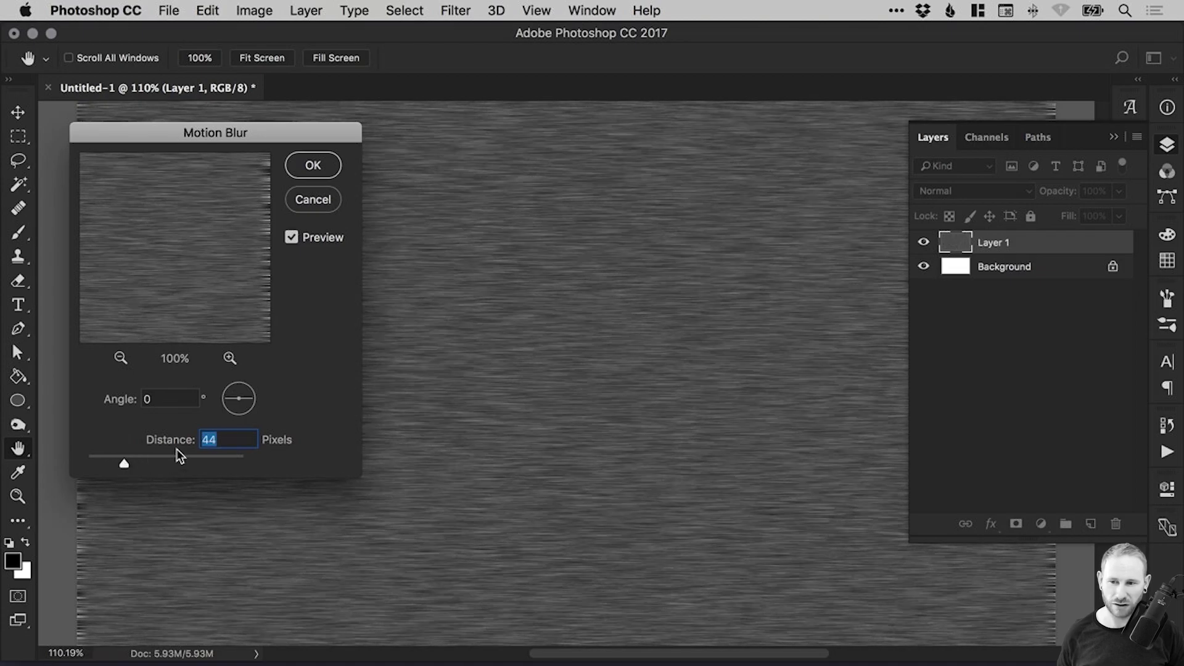
type("40")
key("Tab")
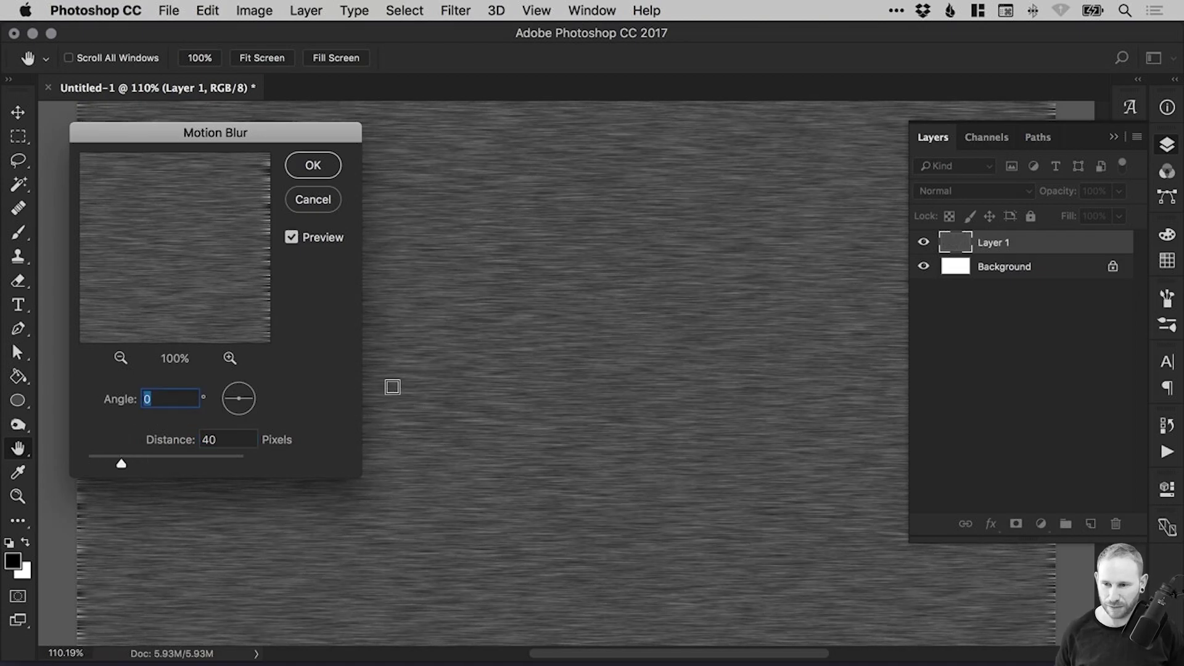
Apply the motion blur and zoom in to inspect the streaks, then back to 100%
left_click(314, 165)
key("v")
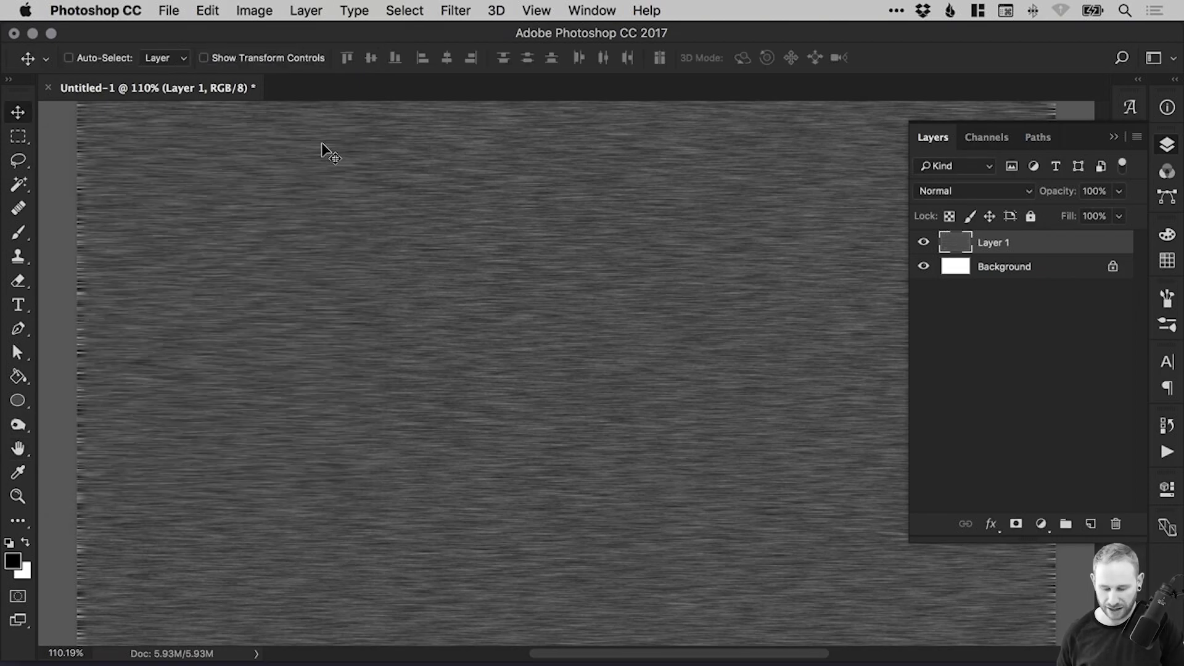
key("super+equal")
key("super+equal")
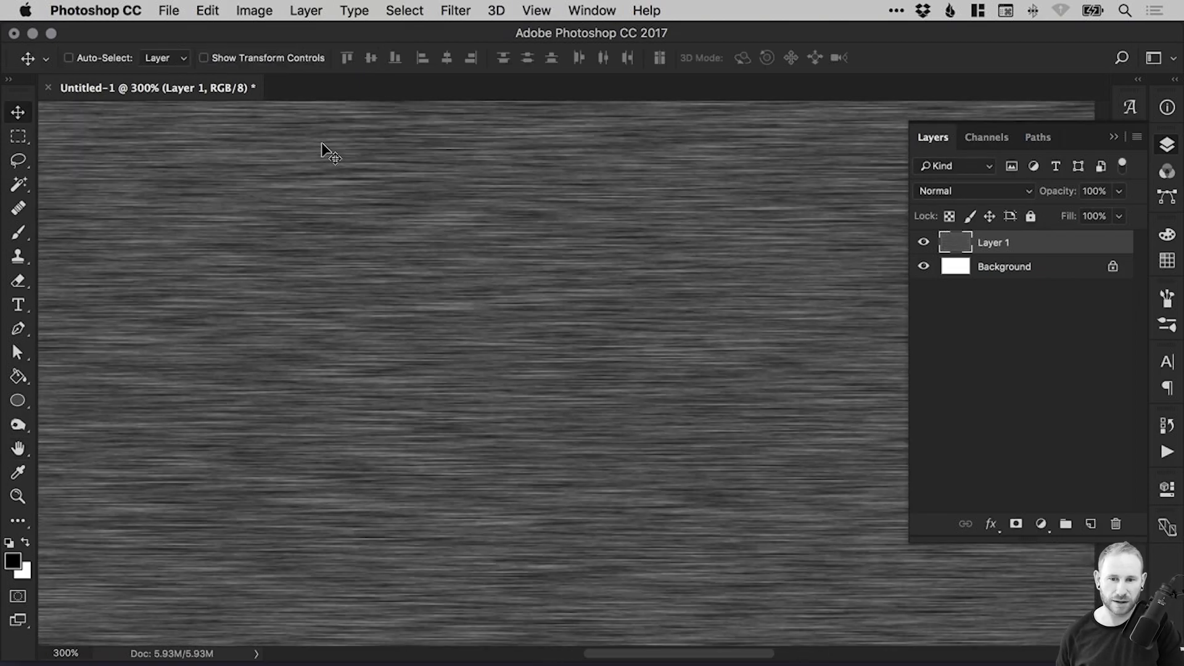
key("super+minus")
key("super+minus")
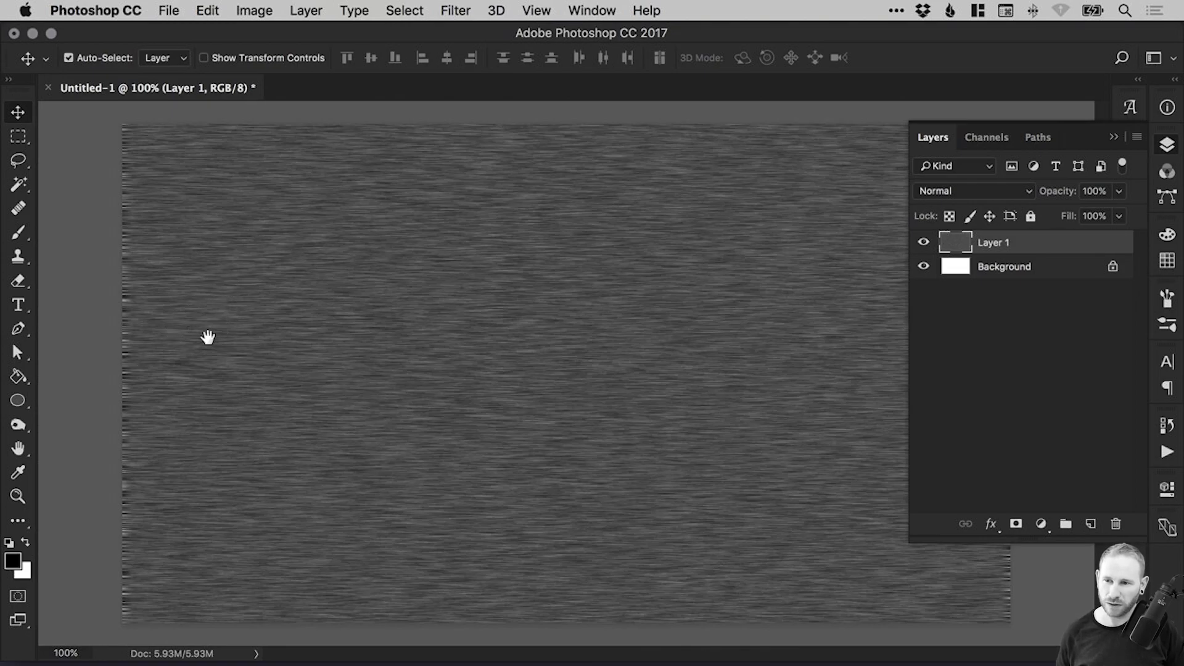
Free-transform the texture layer, widening it to about 103% past the canvas edges
left_click(203, 10)
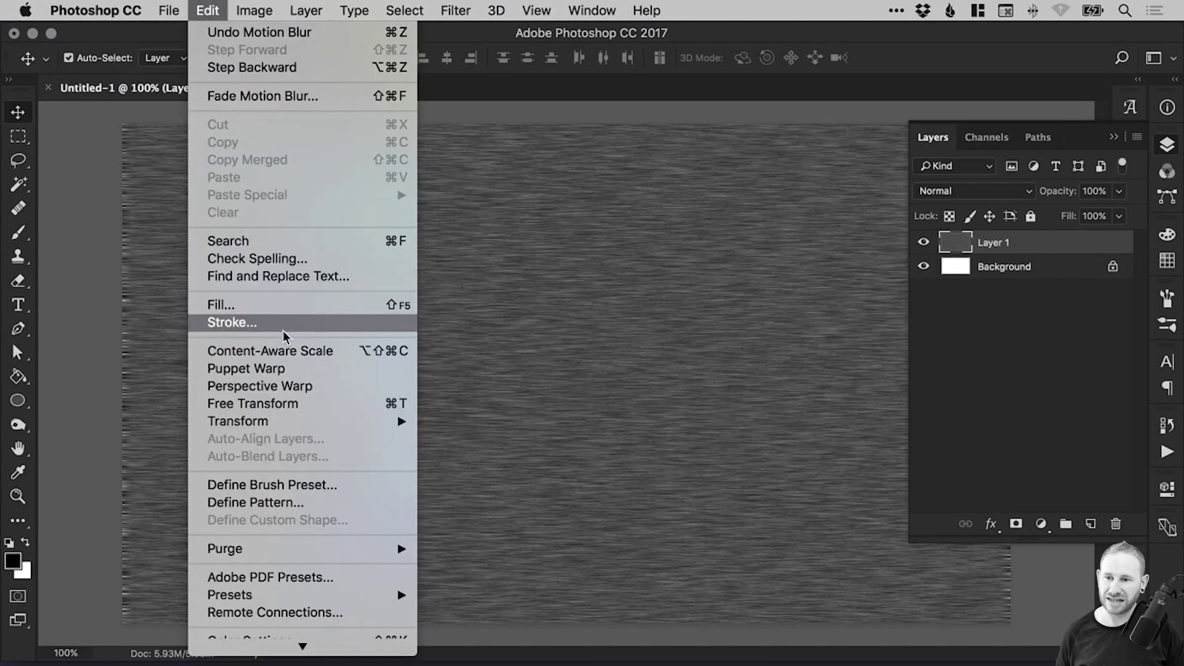
left_click(270, 404)
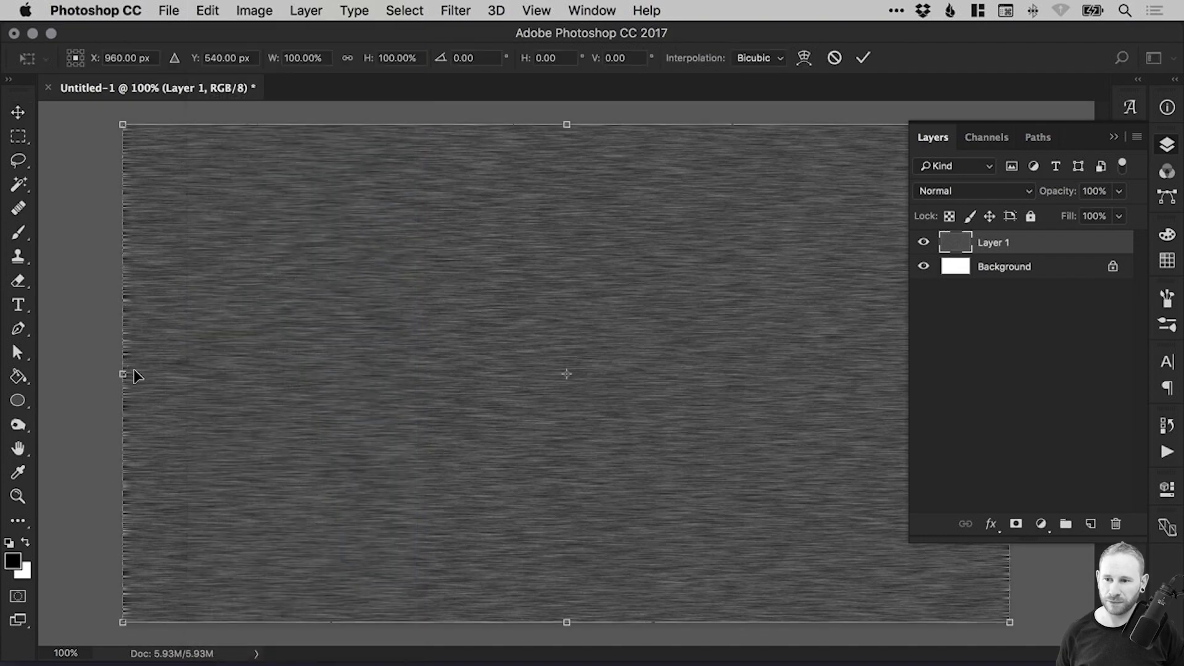
left_click(1167, 144)
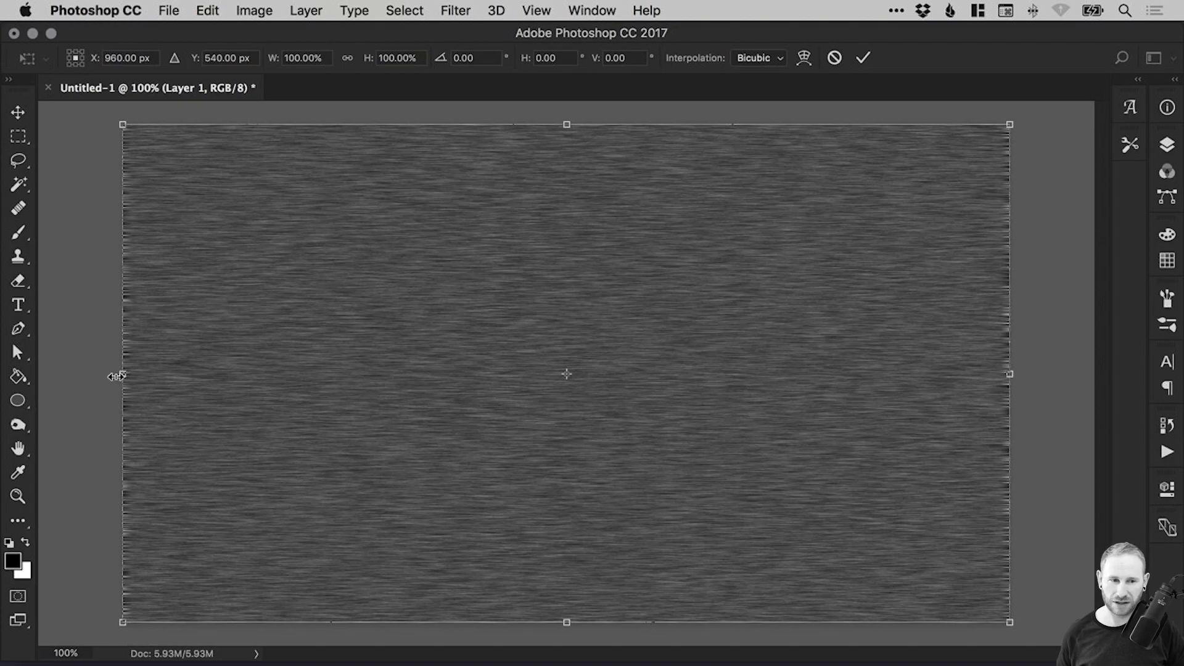
left_click_drag(117, 376, 109, 375)
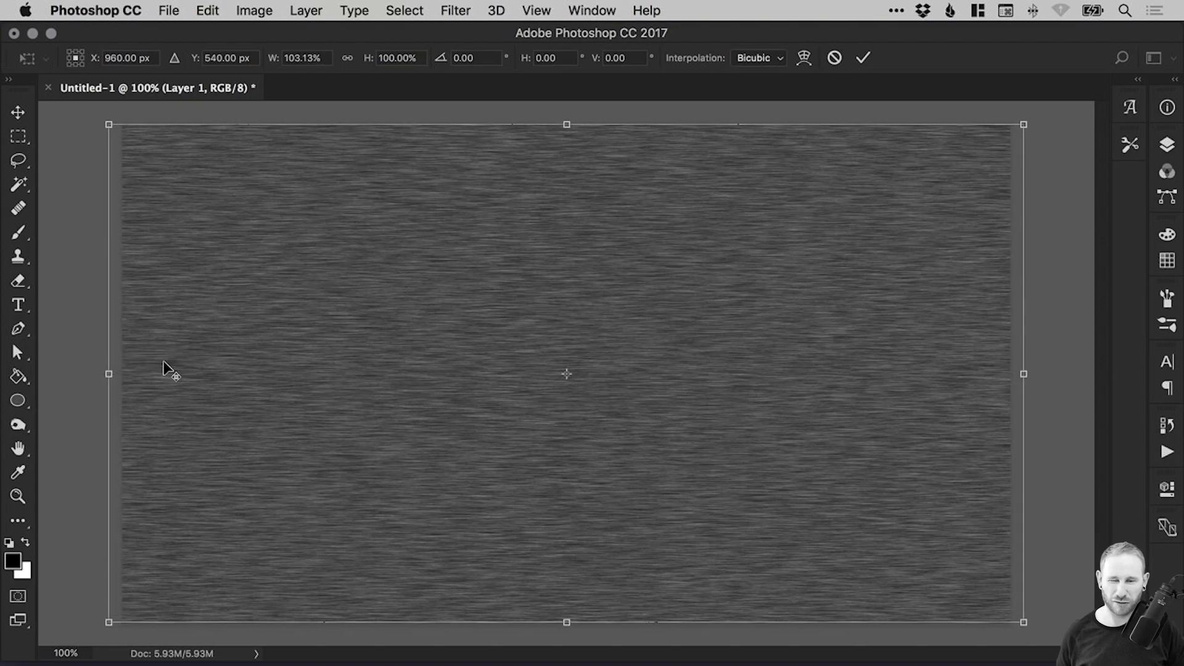
Commit the widening and rename Layer 1 to 'Brushed Steel Effect', checking its visibility
key("Return")
left_click(1167, 144)
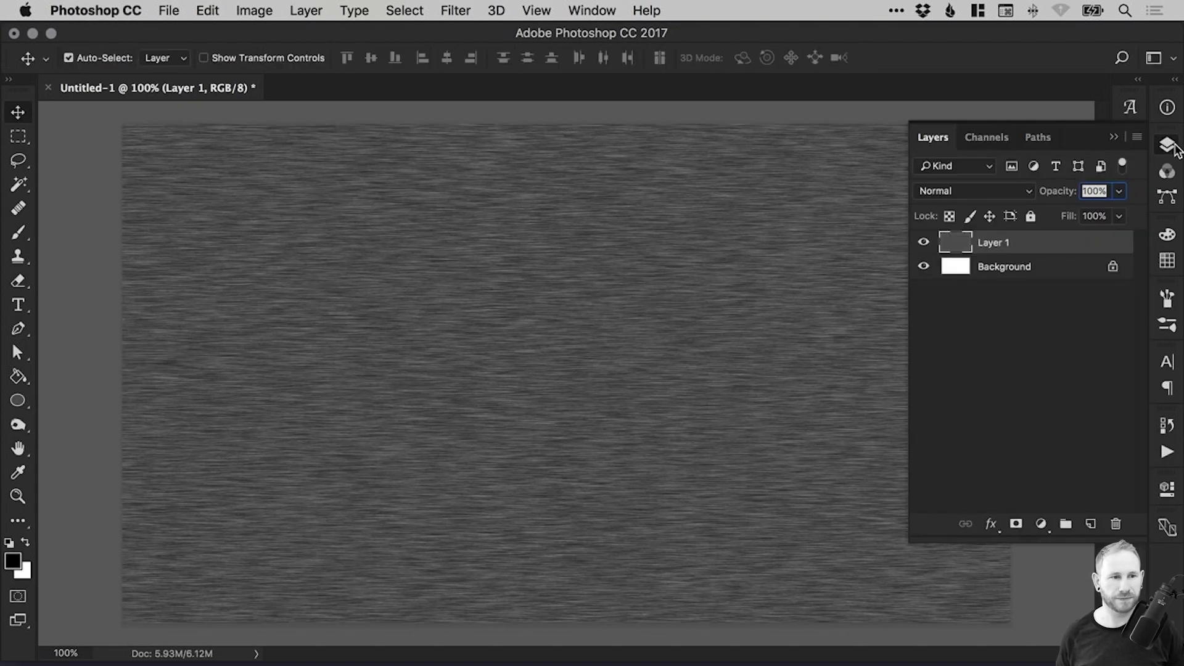
double_click(992, 242)
type("B")
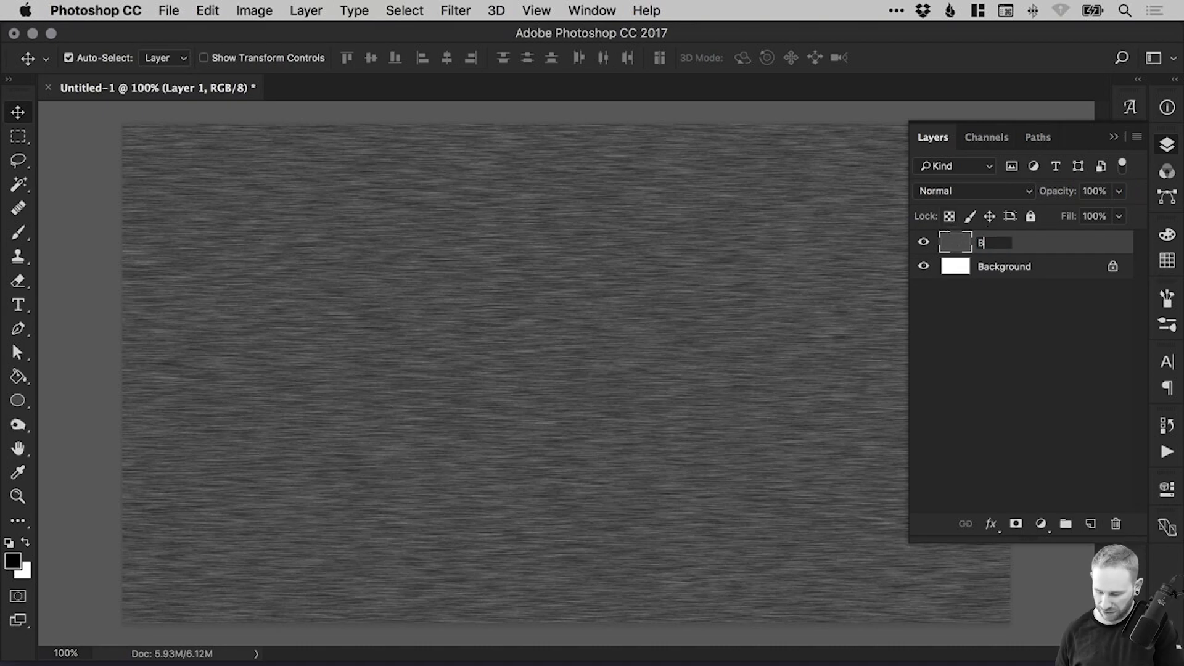
type("rushed Steel")
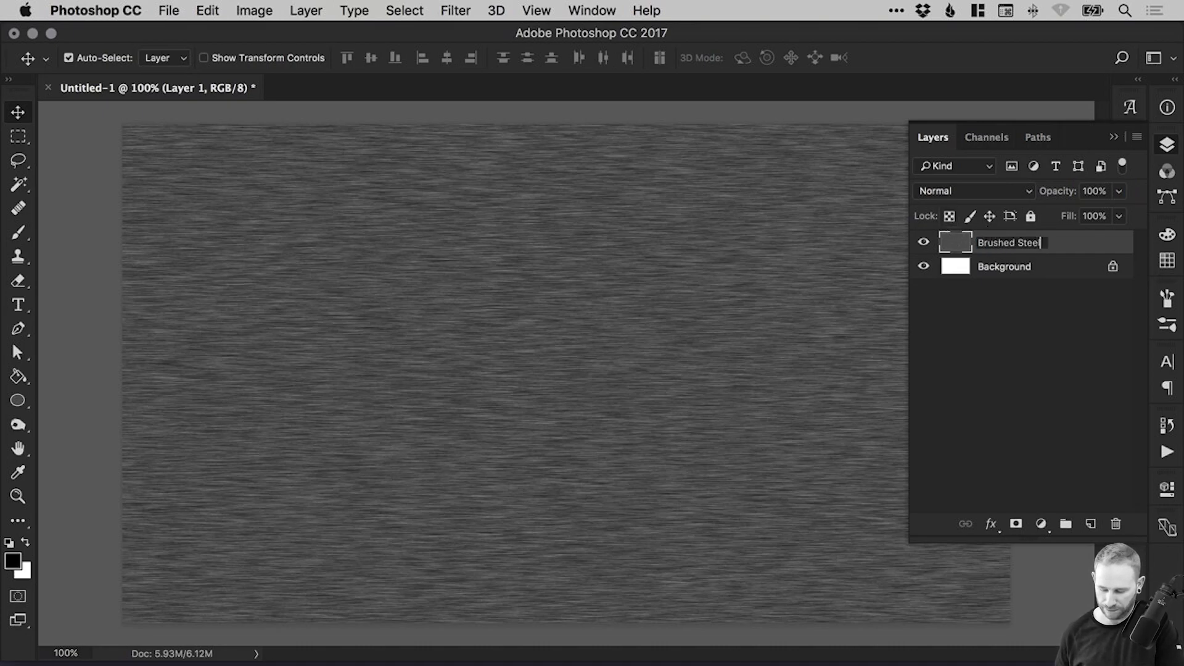
type(" Effect")
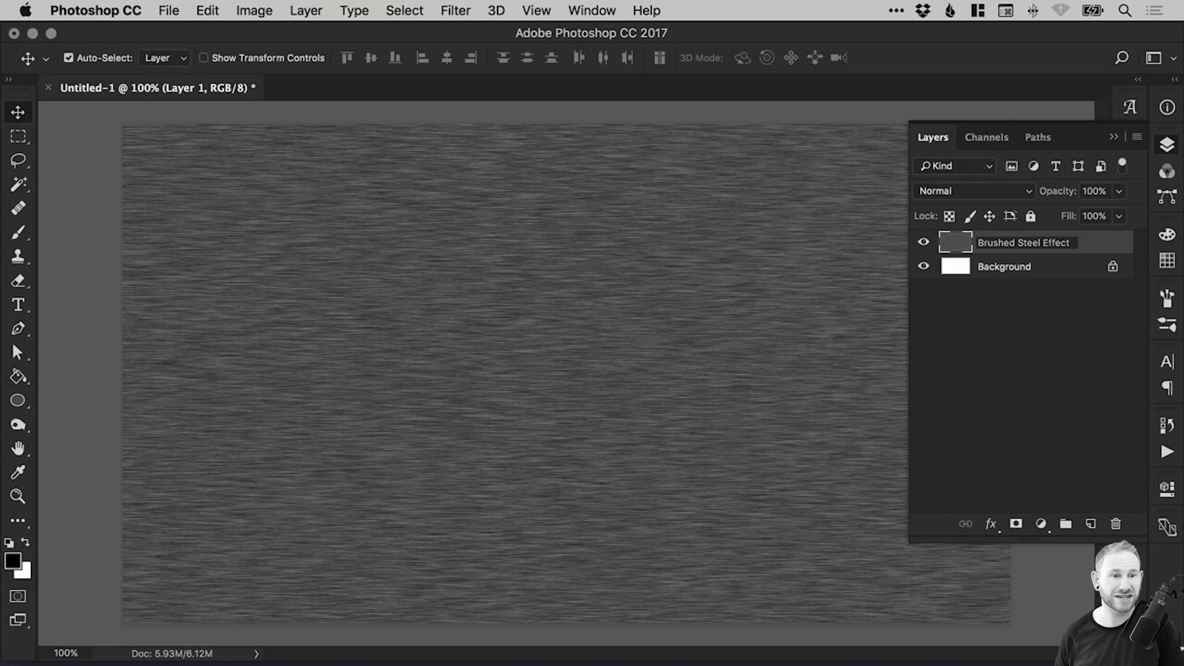
key("Return")
left_click(925, 243)
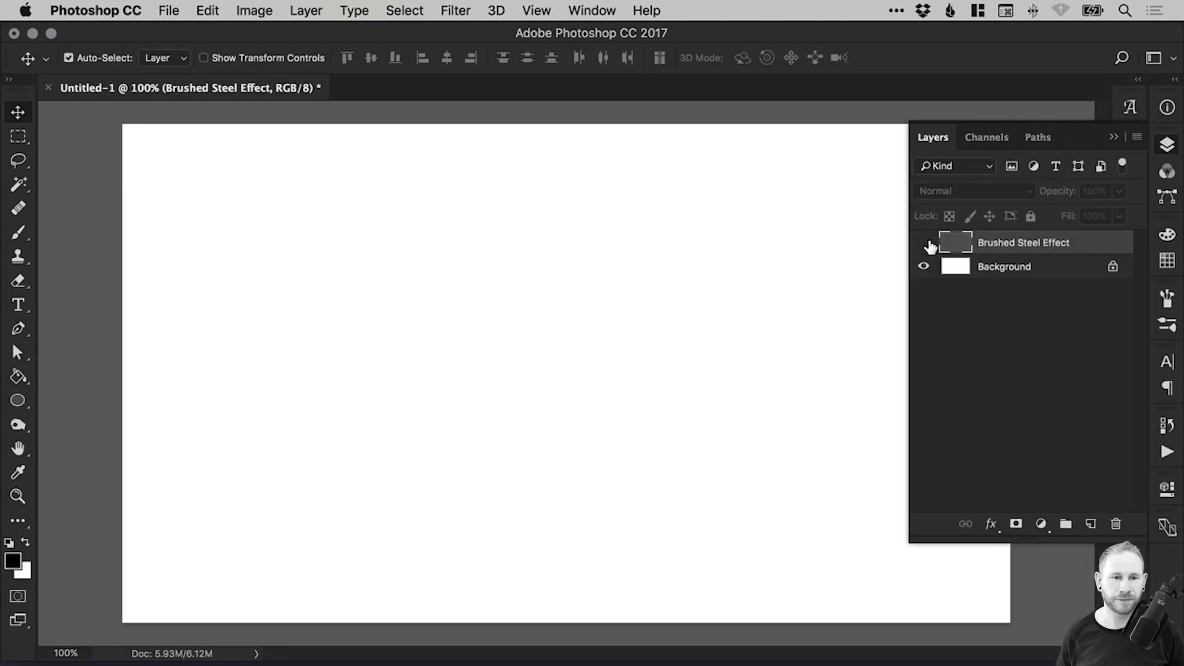
left_click(925, 243)
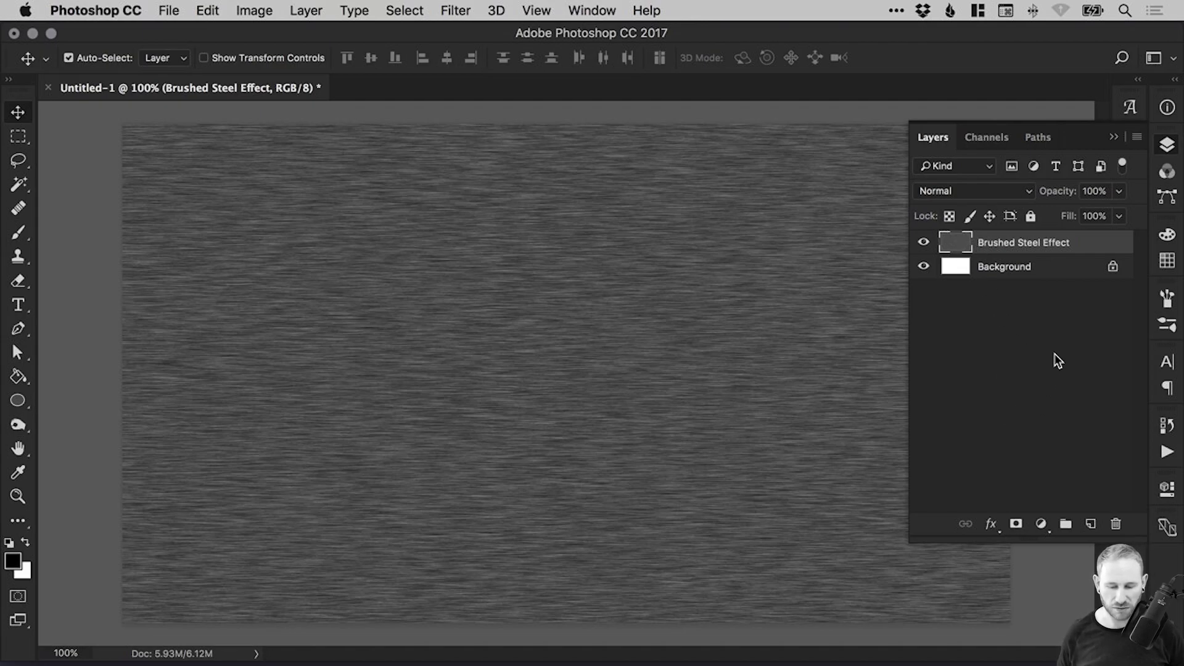
Add a new layer and set the gradient's left stop to a grey sampled from the texture
left_click(1091, 523)
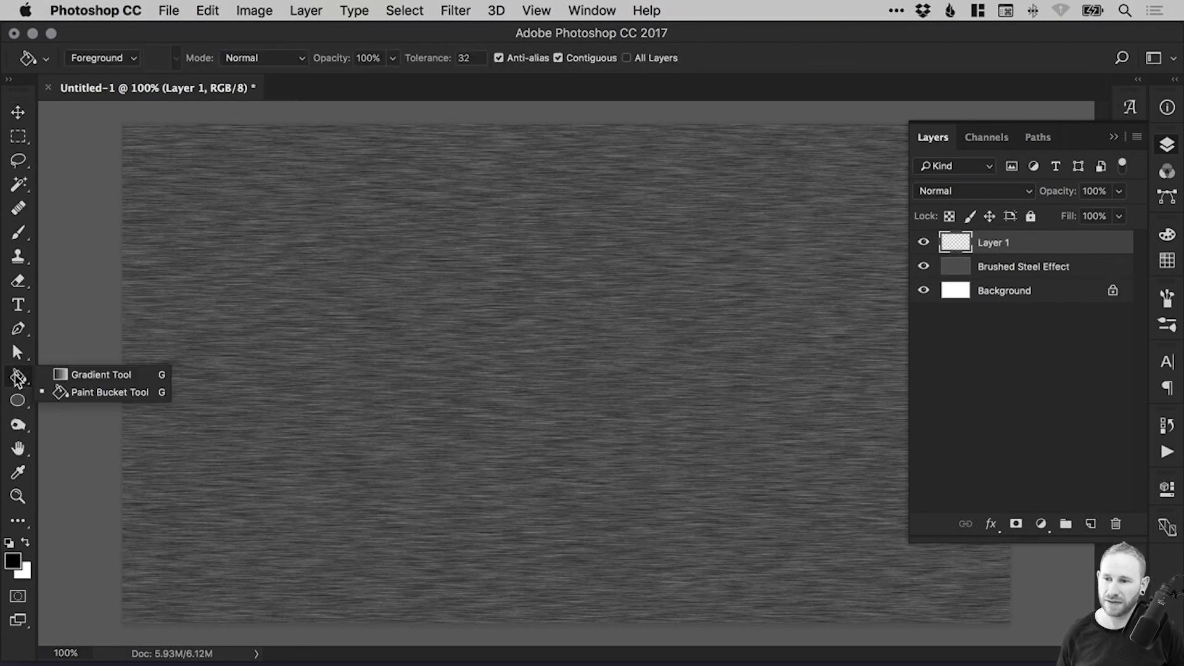
left_click(98, 374)
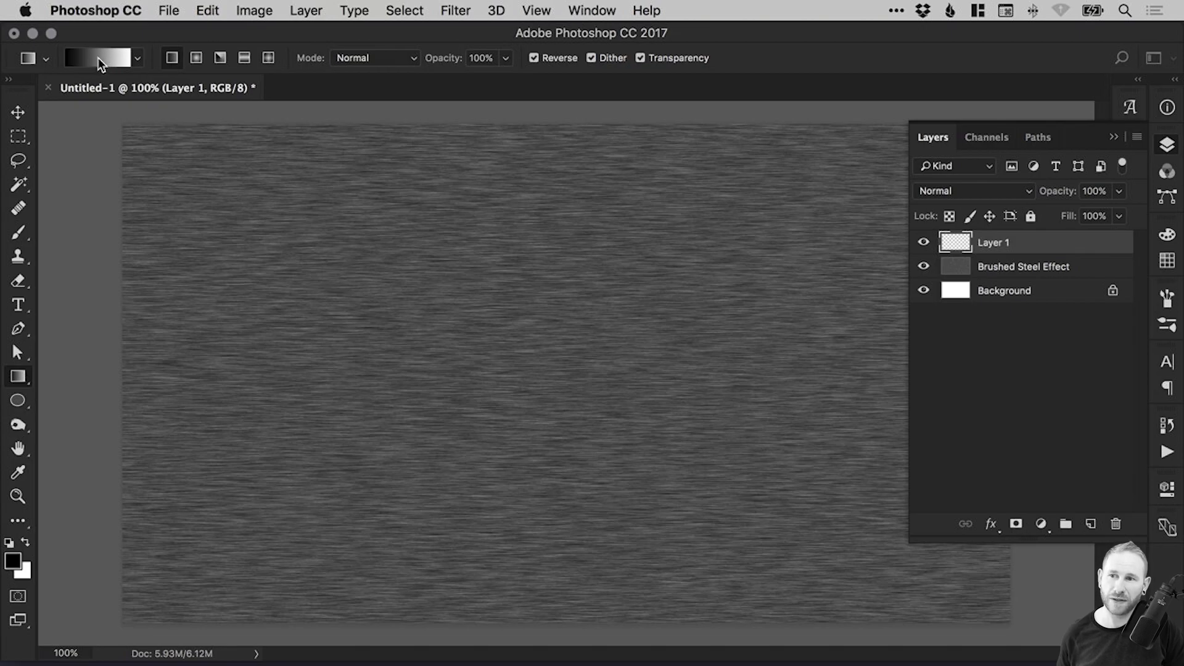
left_click(98, 57)
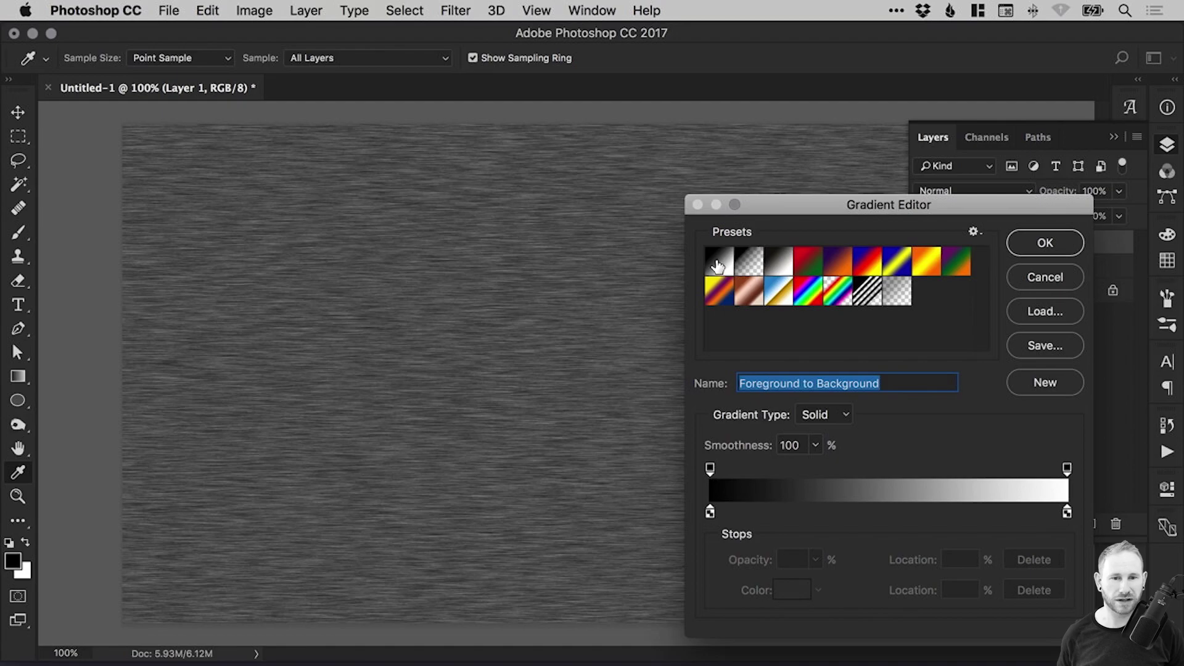
left_click(710, 512)
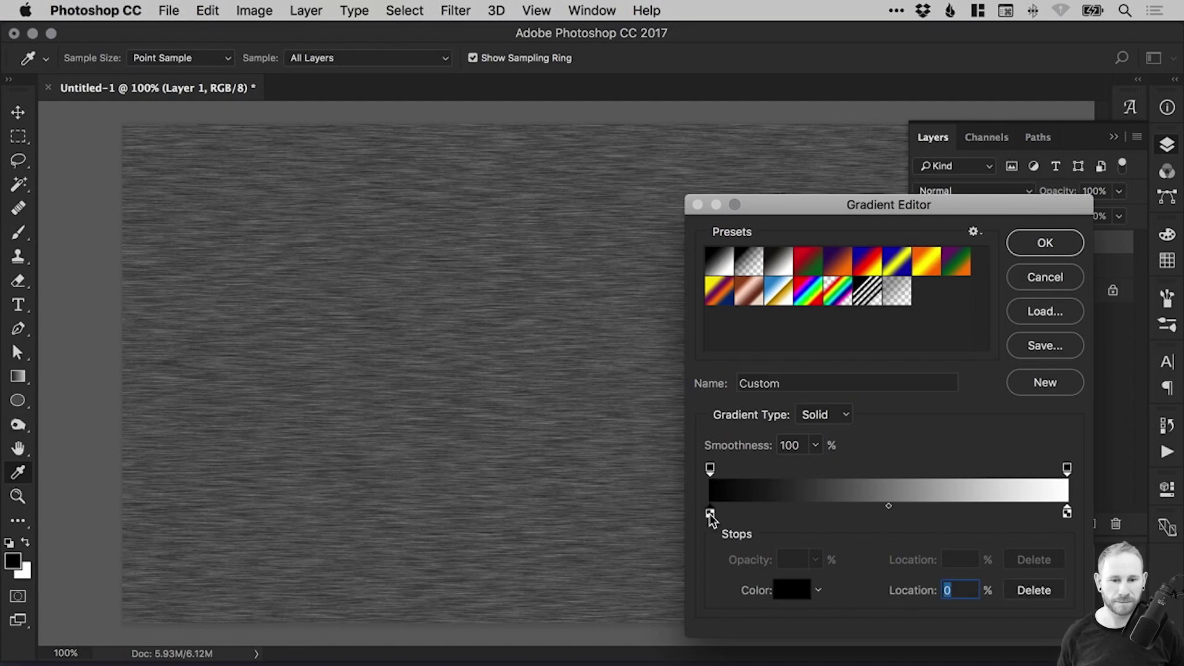
double_click(710, 513)
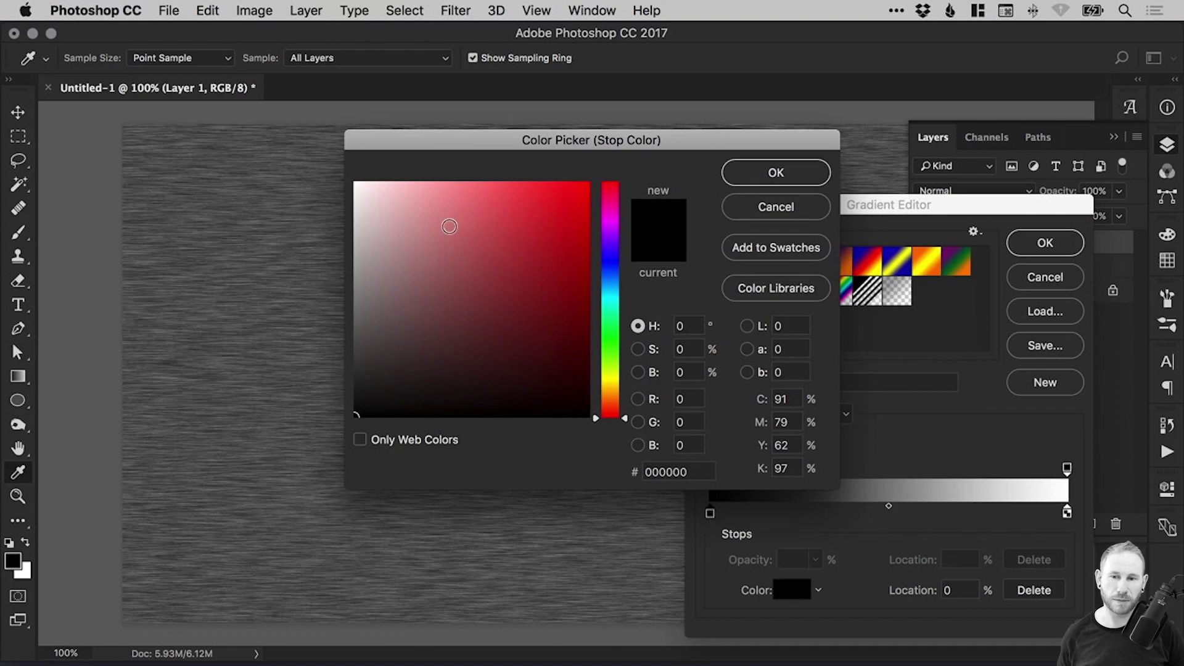
left_click(348, 265)
mouse_move(347, 265)
left_mouse_down()
mouse_move(364, 246)
mouse_move(330, 257)
mouse_move(356, 257)
mouse_move(337, 265)
left_mouse_up()
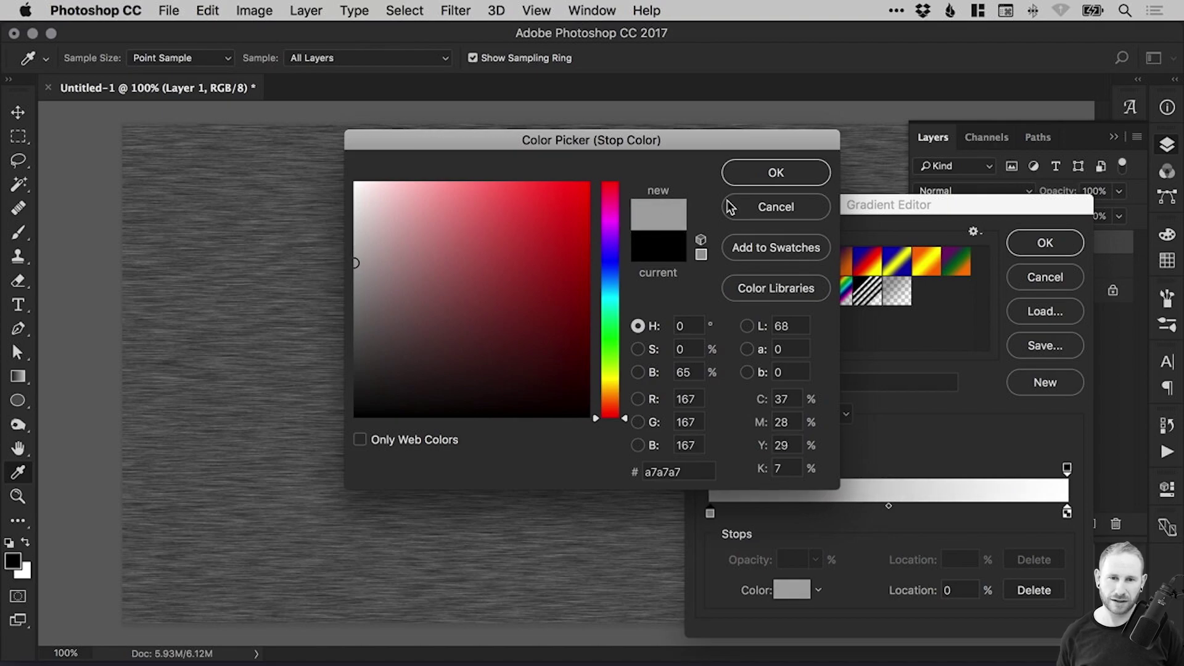
left_click(775, 175)
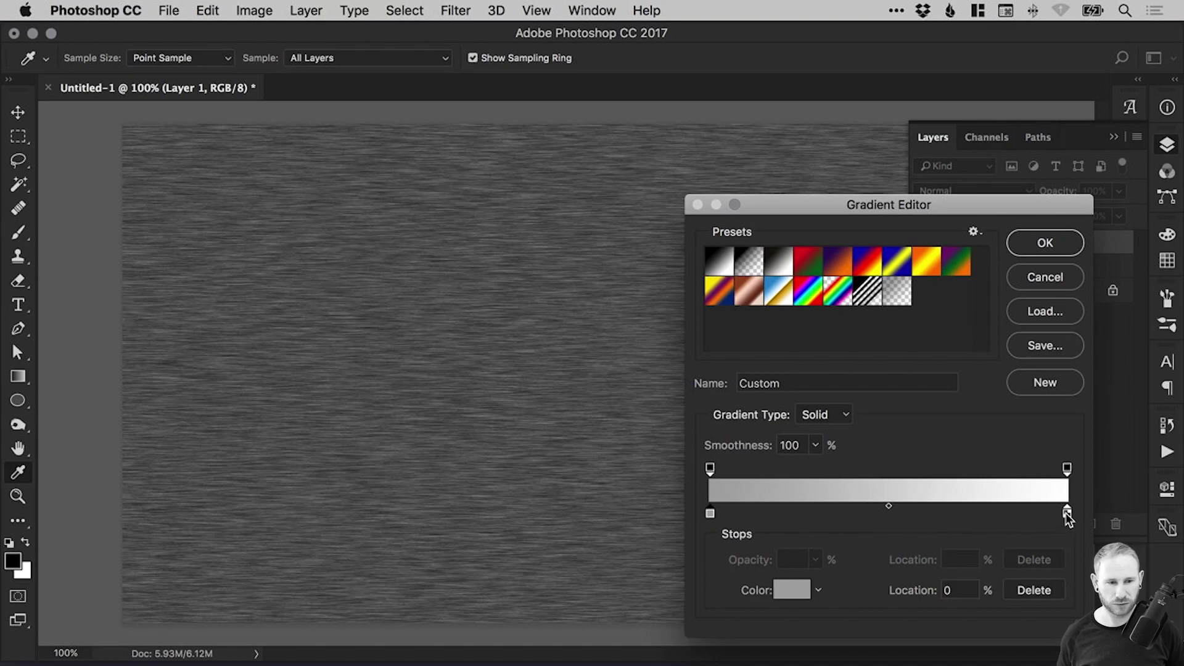
Move the white stop to 50% location and set it to a near-white
left_click_drag(1067, 513, 886, 515)
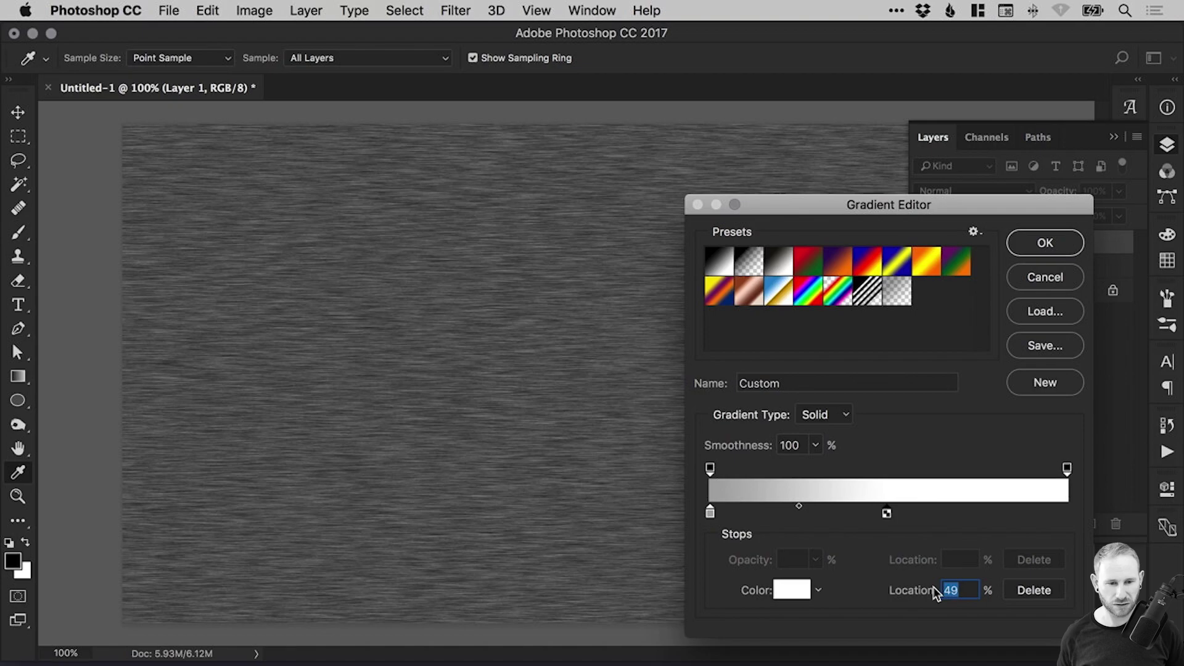
type("50")
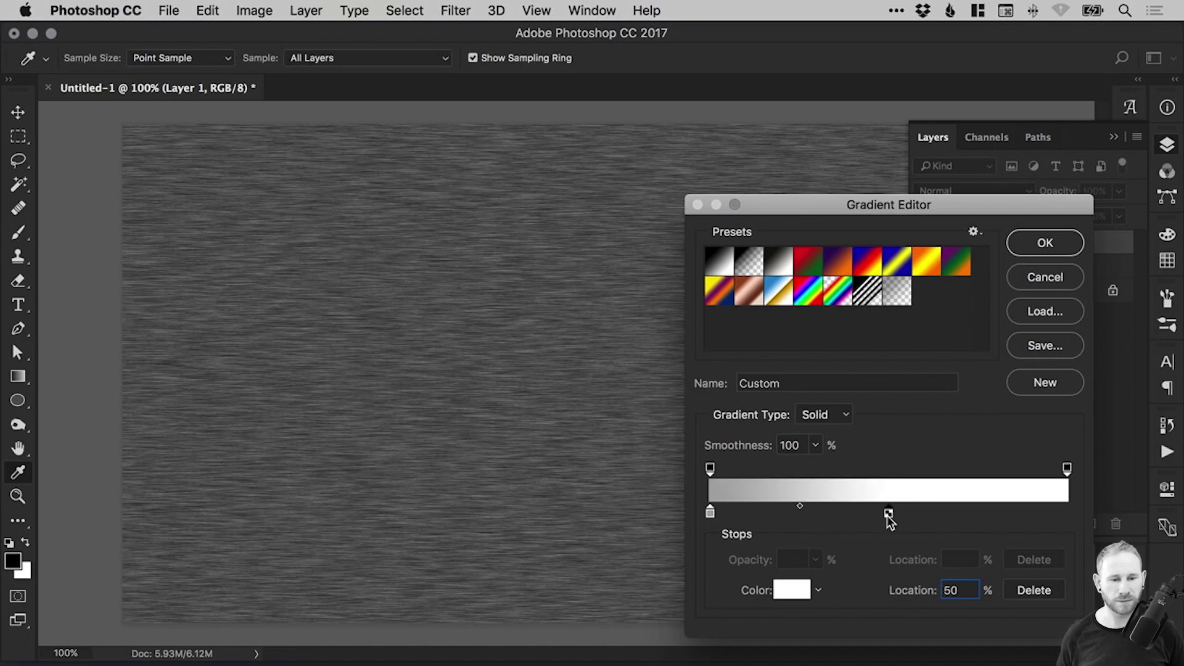
left_click(889, 517)
double_click(889, 517)
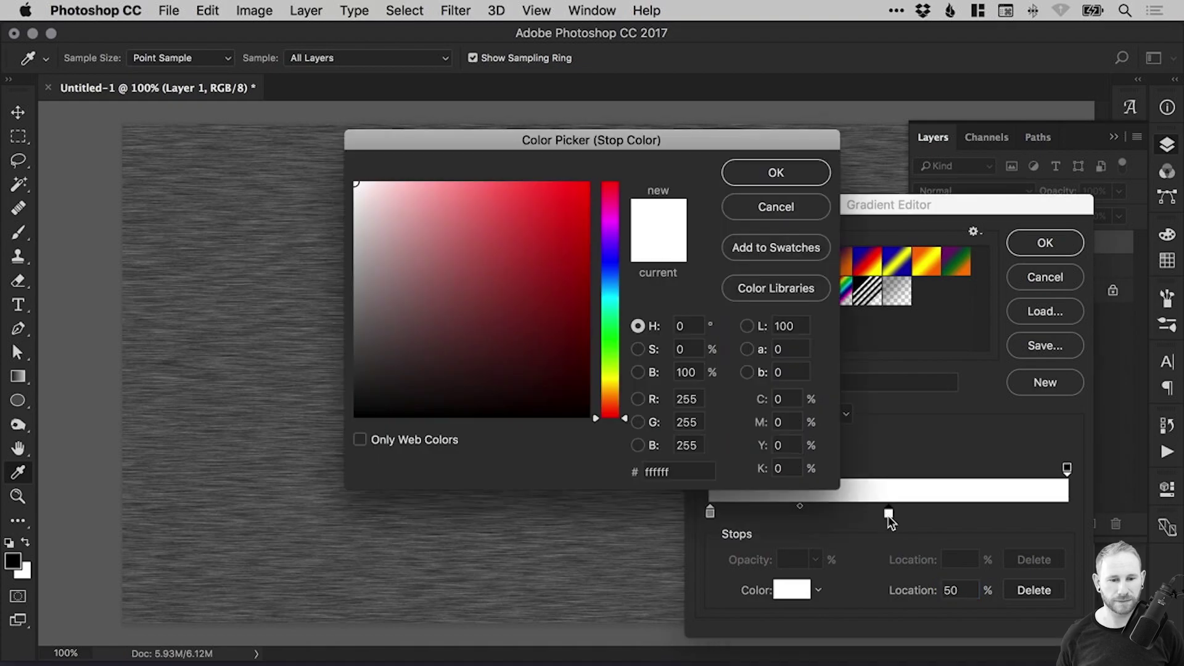
left_click_drag(357, 185, 347, 186)
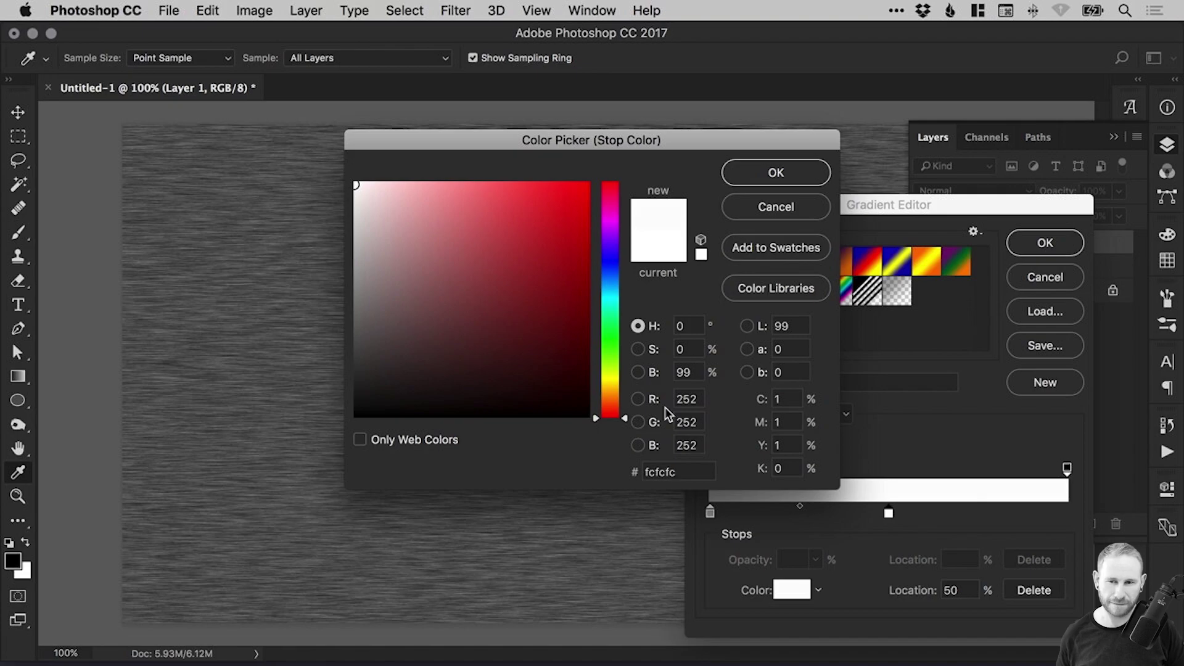
left_click(776, 174)
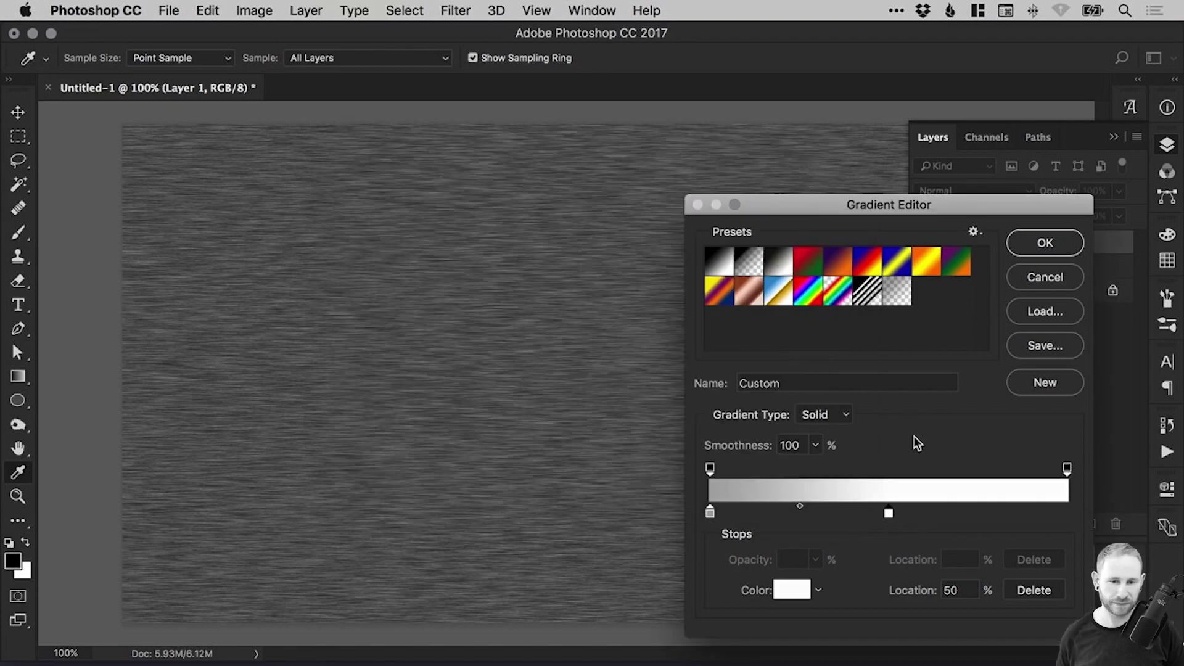
Copy the left stop's hex code a7a7a7
double_click(709, 513)
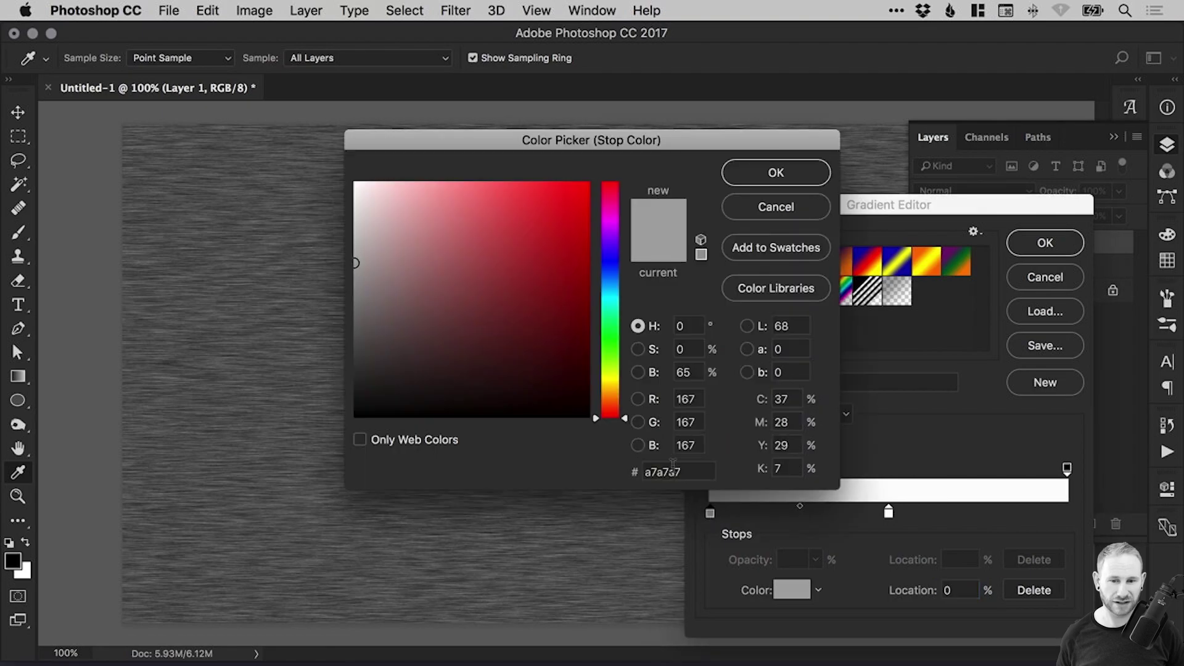
left_click(691, 471)
double_click(675, 471)
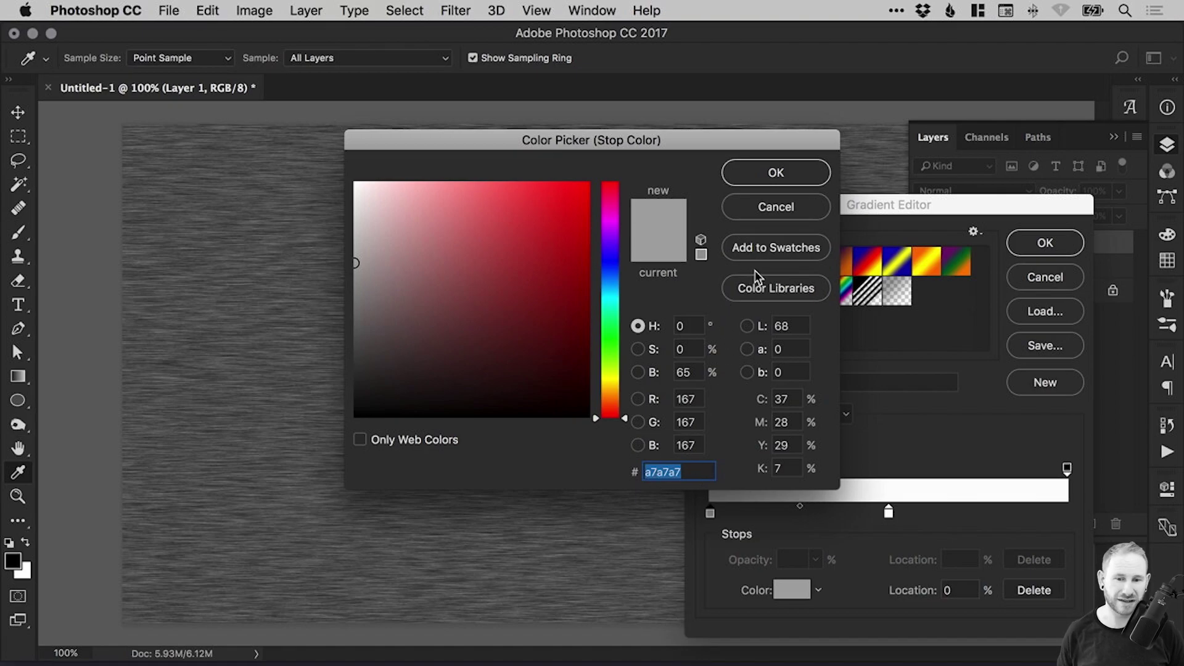
left_click(775, 175)
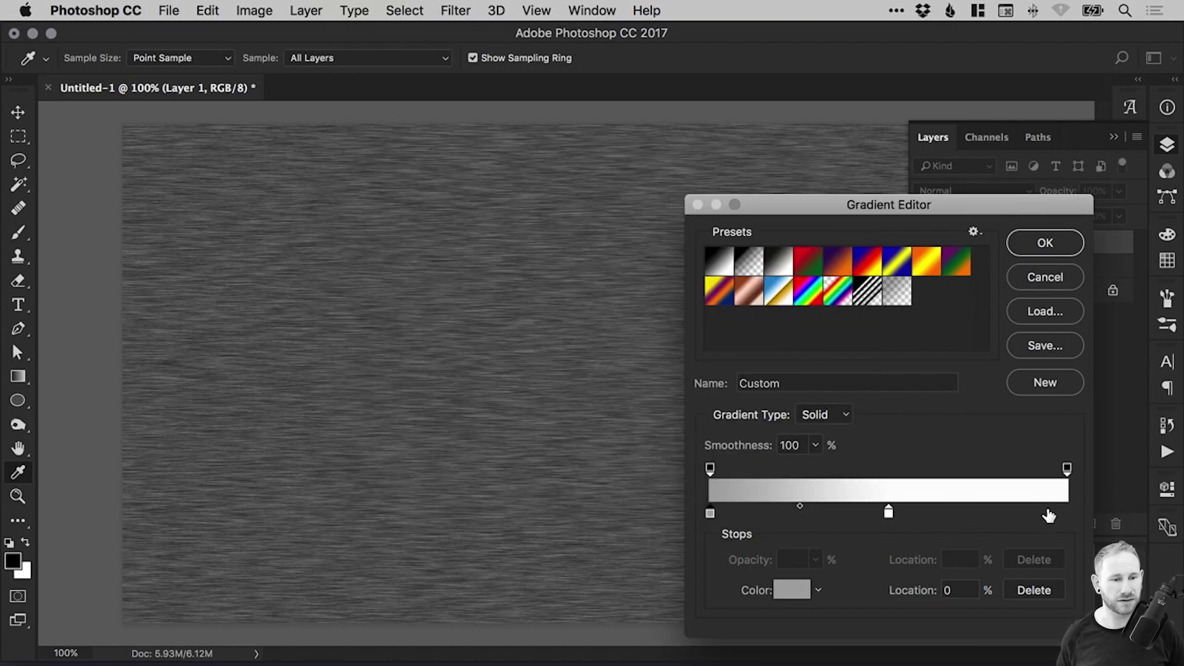
Add an a7a7a7 grey stop at 100% and accept the grey–white–grey gradient
left_click(983, 514)
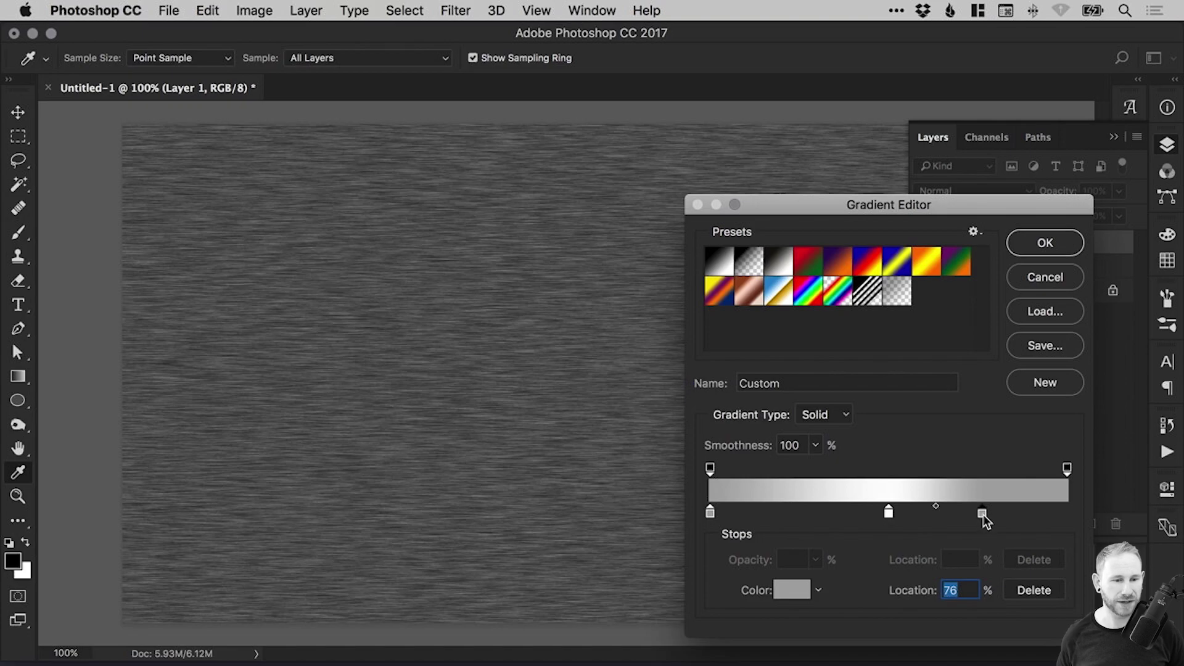
left_click_drag(984, 515, 1068, 515)
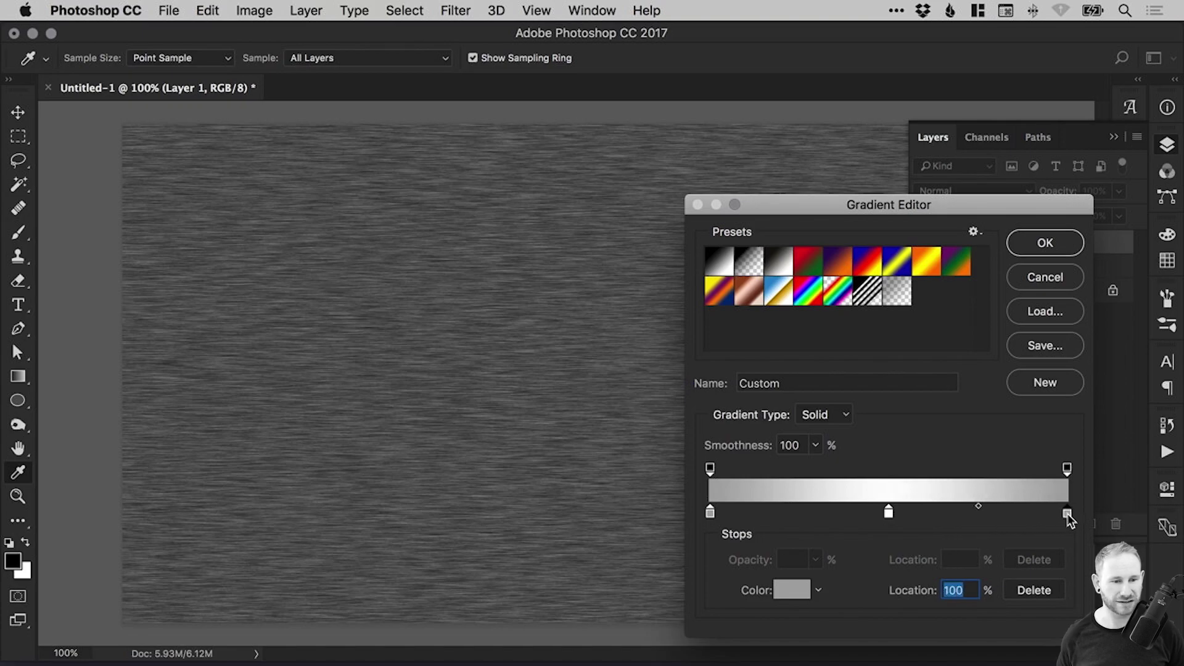
double_click(1067, 512)
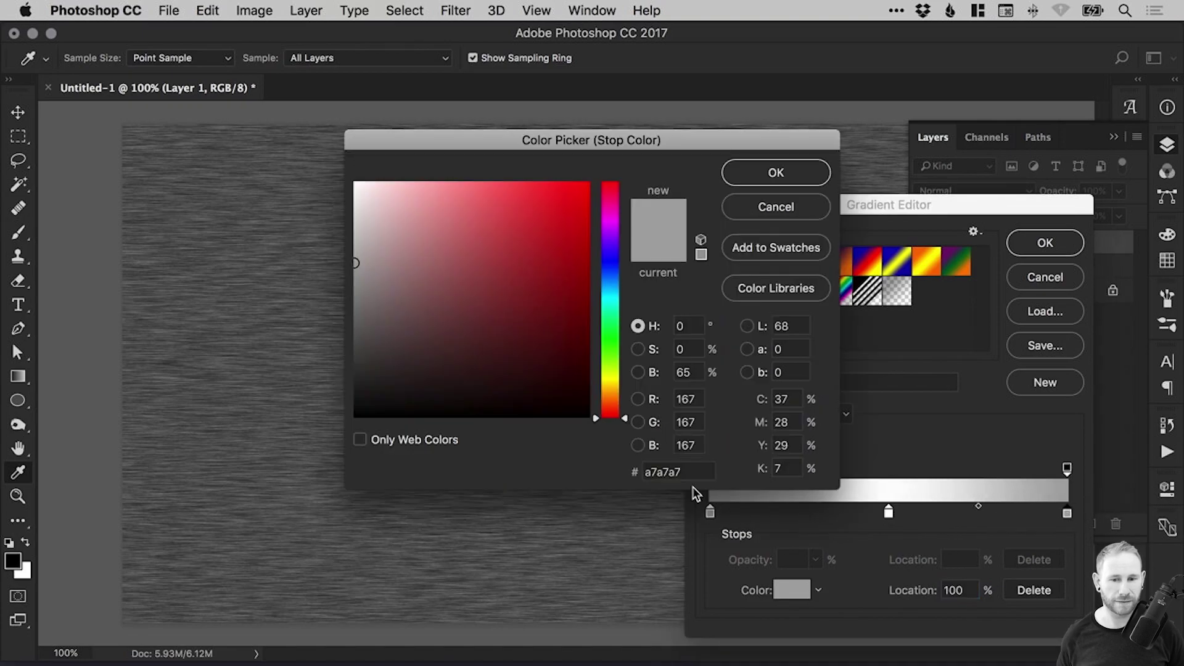
left_click_drag(683, 472, 644, 467)
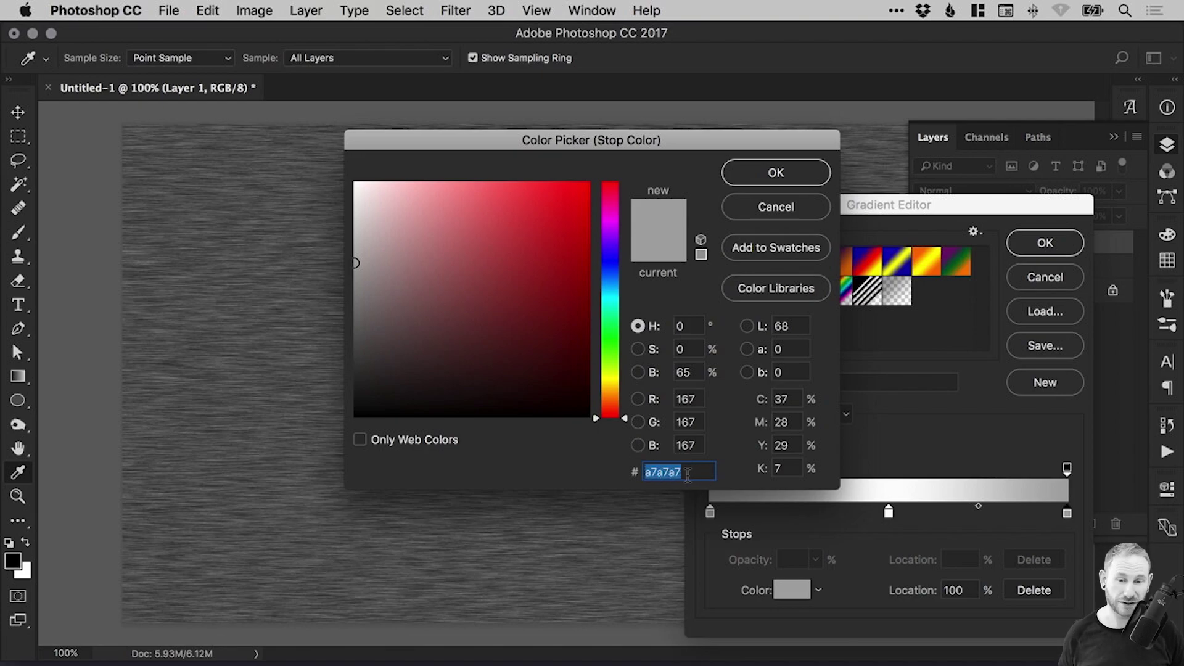
left_click(772, 174)
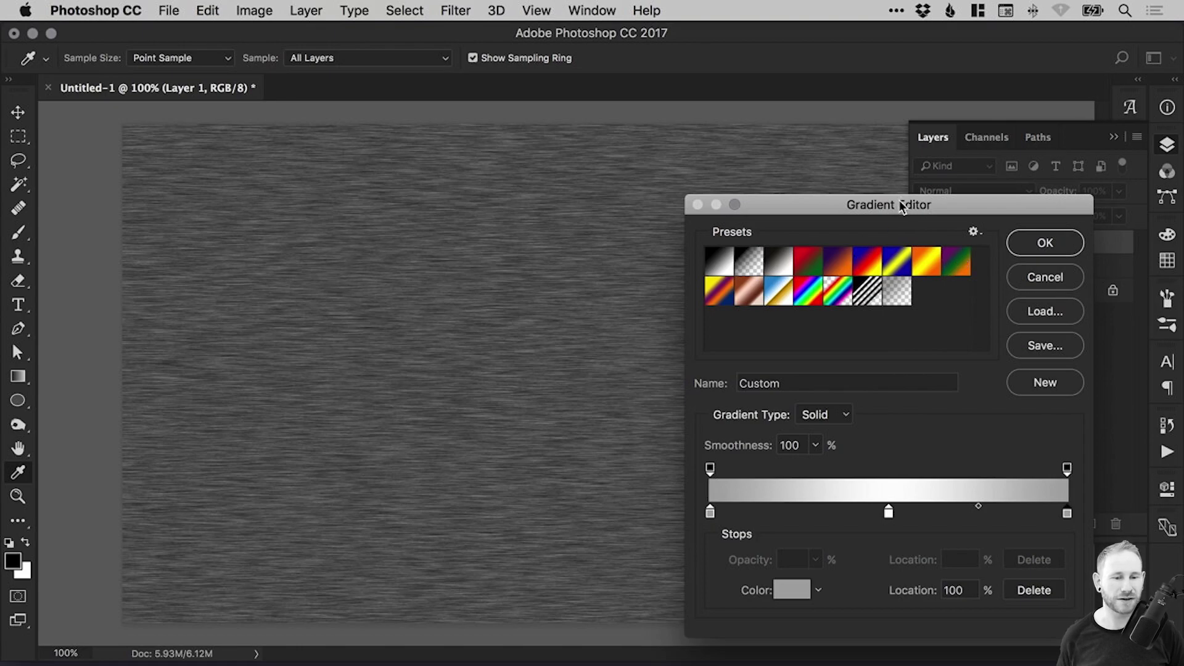
left_click_drag(899, 202, 783, 163)
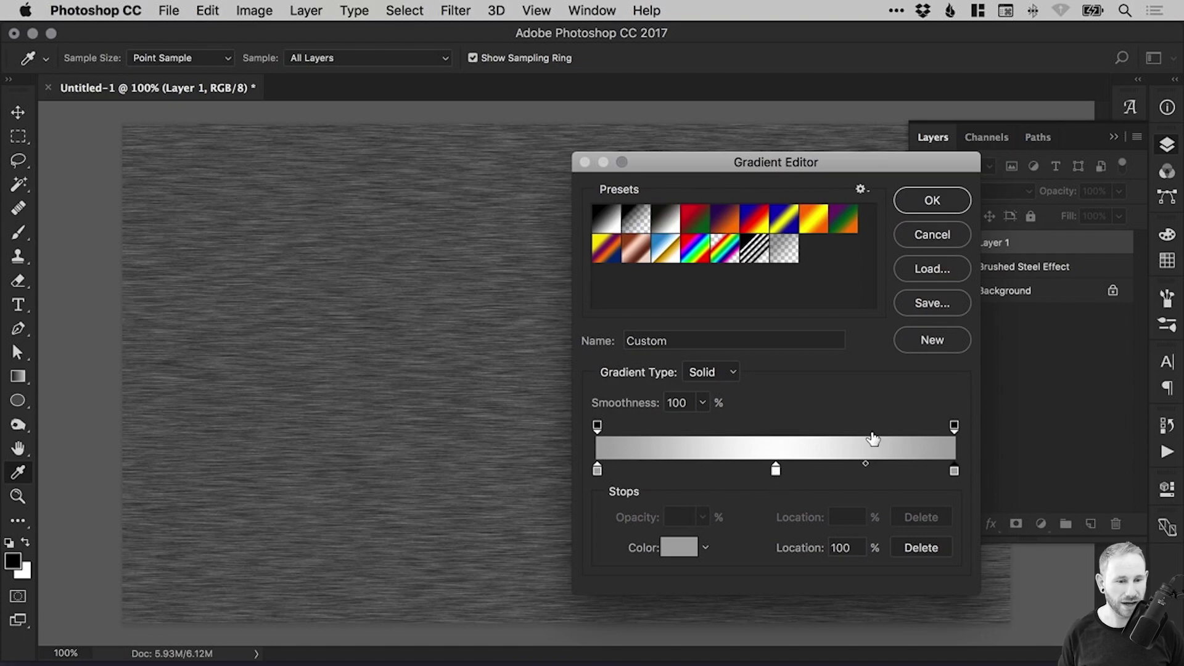
left_click(929, 203)
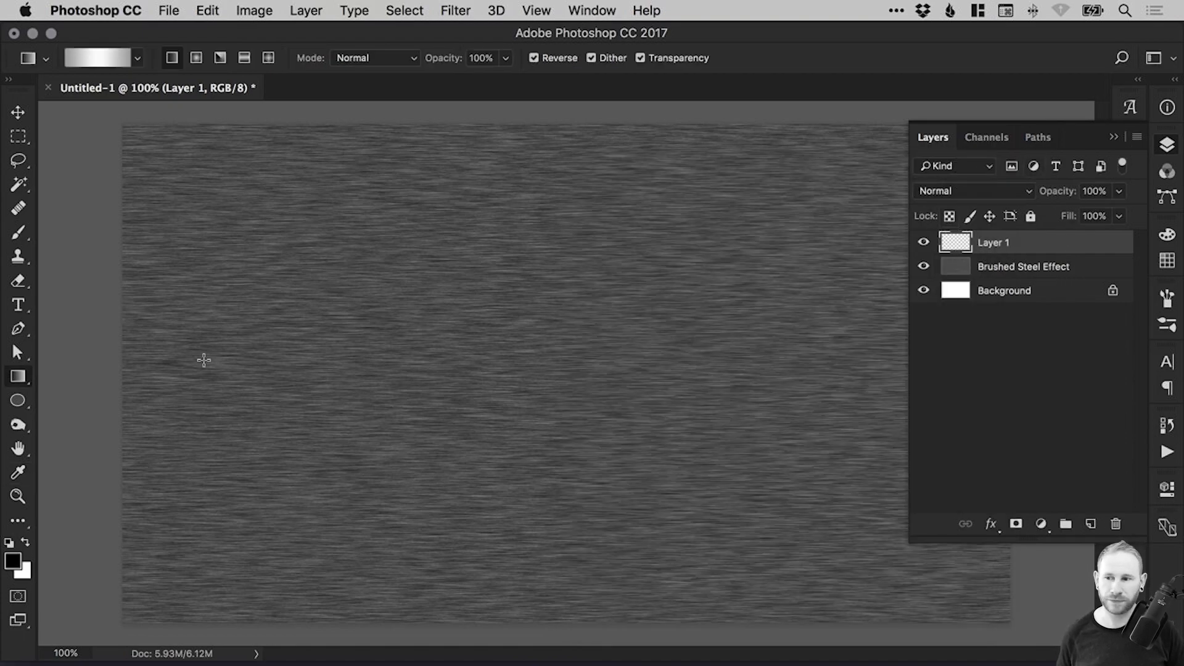
After trying several directions, draw the gradient diagonally from lower-left to upper-right
left_click(1166, 146)
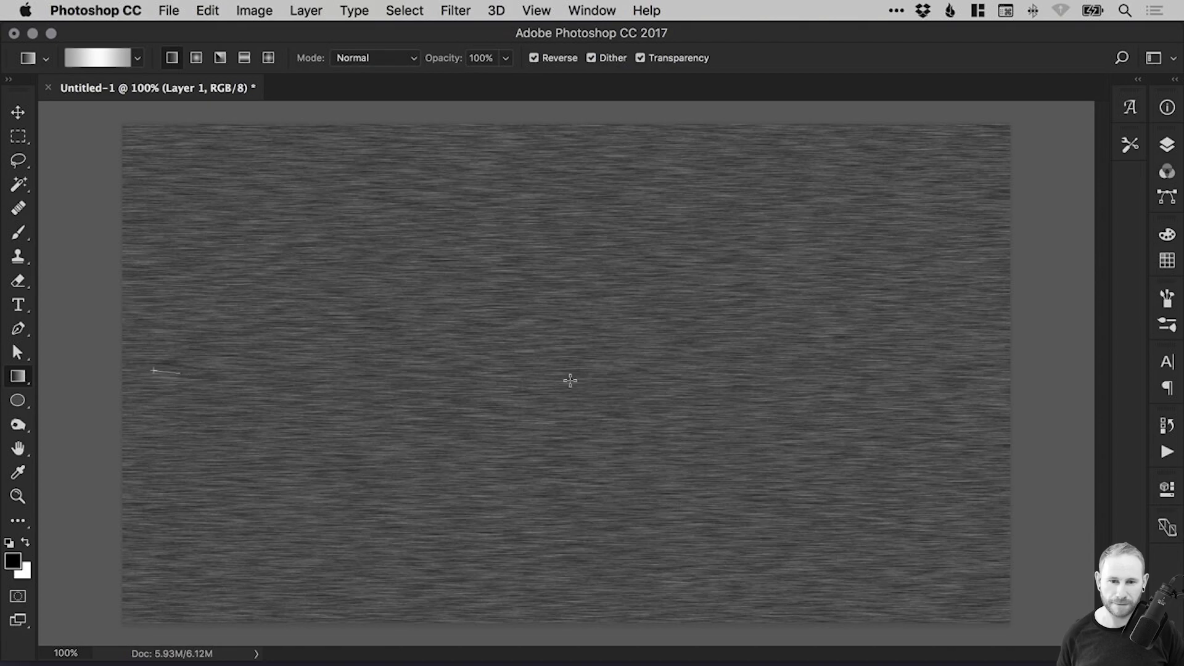
left_click_drag(570, 380, 950, 382)
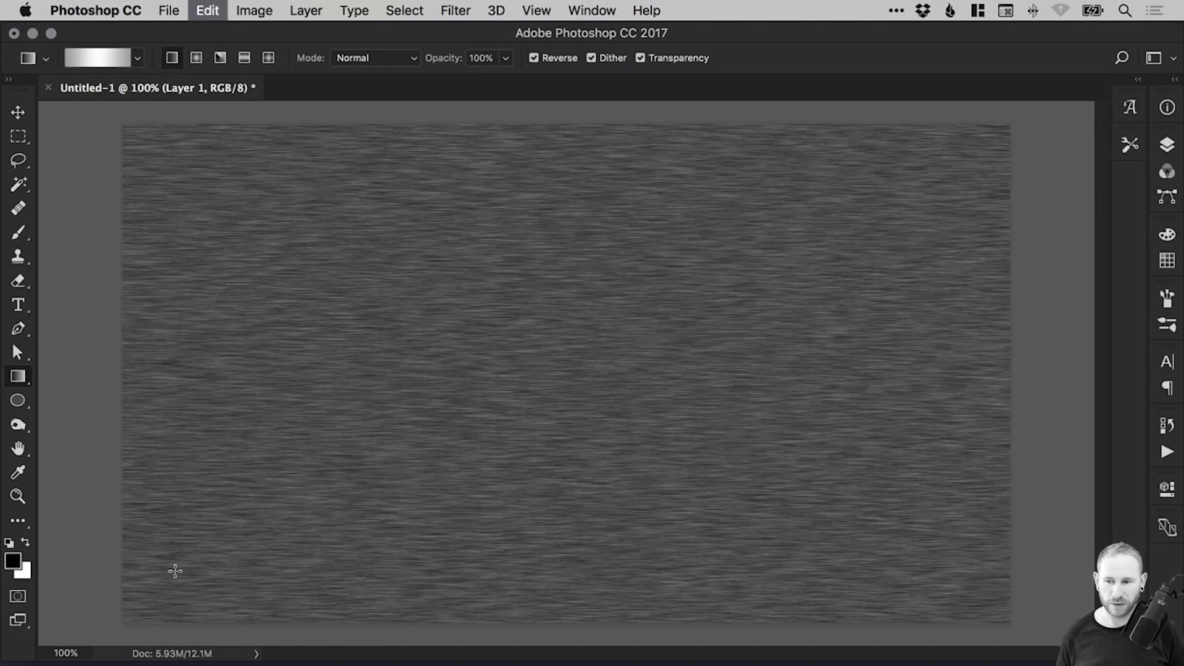
mouse_move(160, 588)
left_mouse_down()
mouse_move(312, 485)
mouse_move(989, 144)
left_mouse_up()
key("super+z")
left_click_drag(578, 159, 595, 544)
key("super+z")
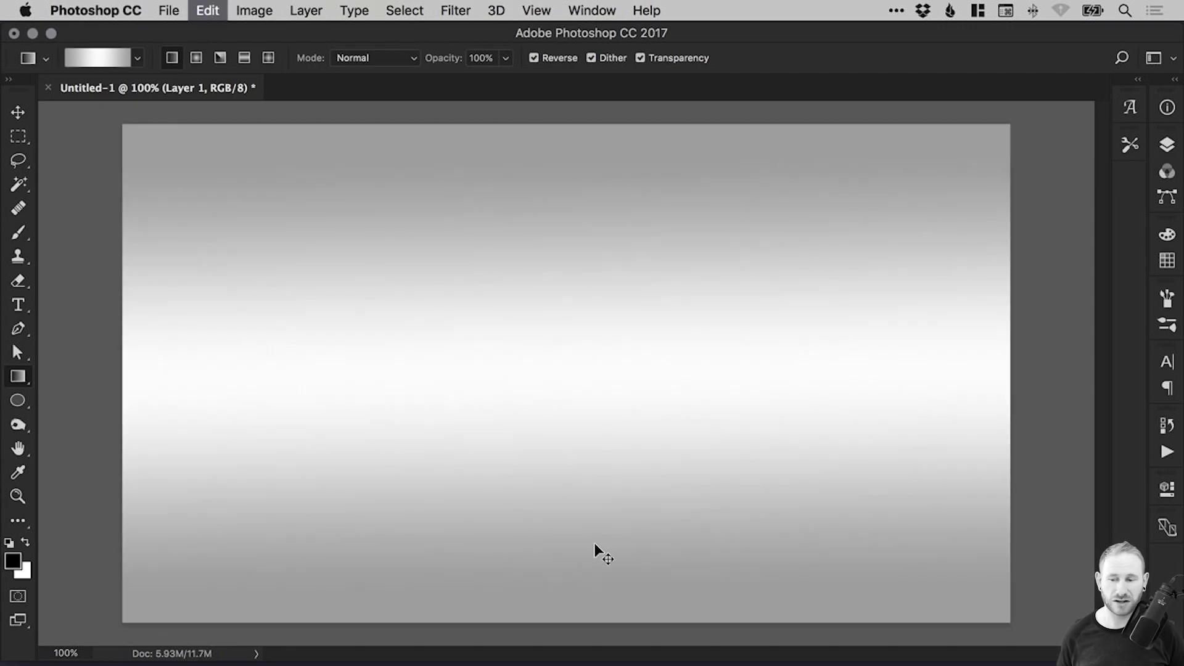
left_click_drag(572, 168, 588, 520)
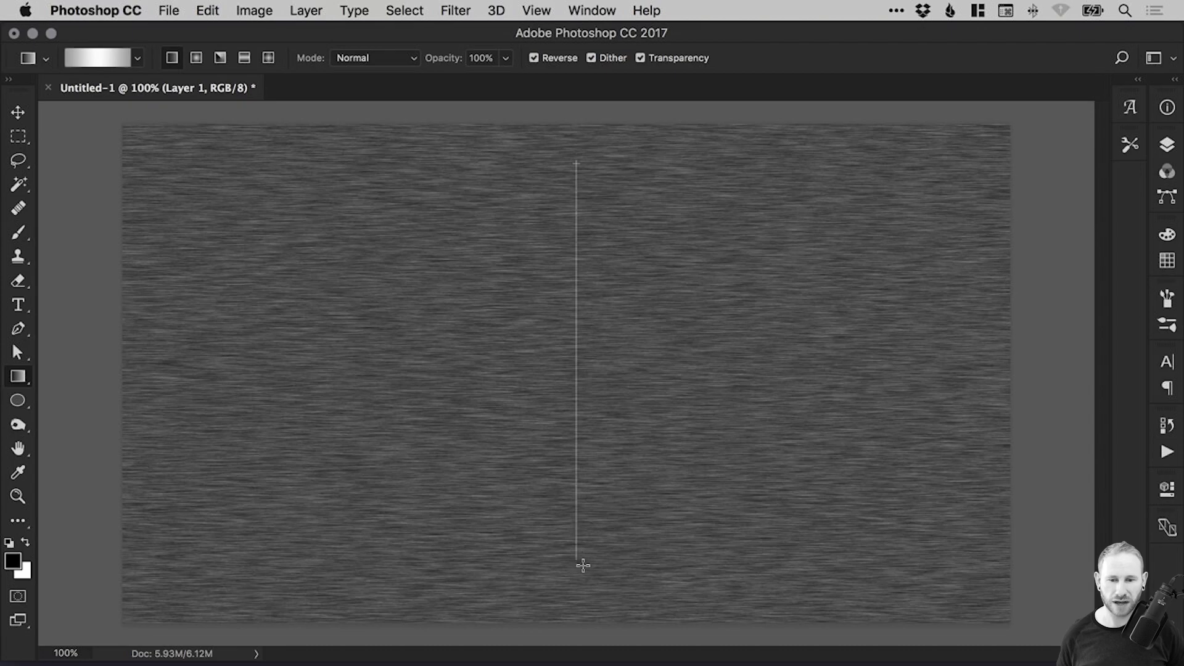
left_click_drag(583, 568, 582, 568)
key("super+z")
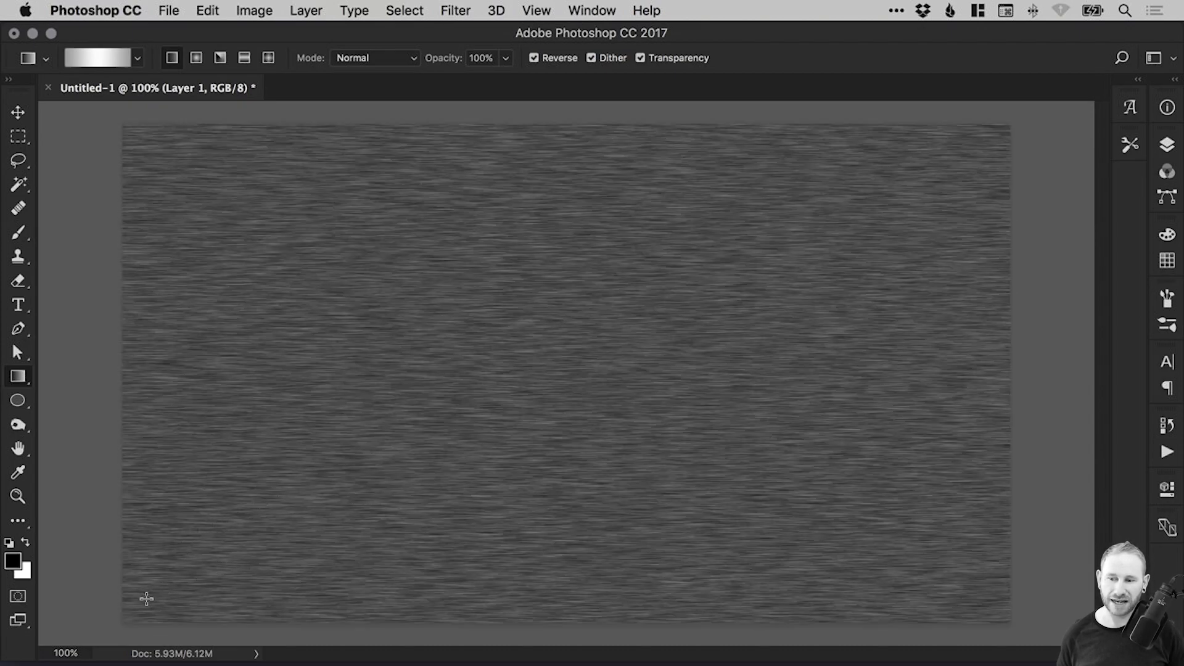
left_click_drag(144, 598, 988, 146)
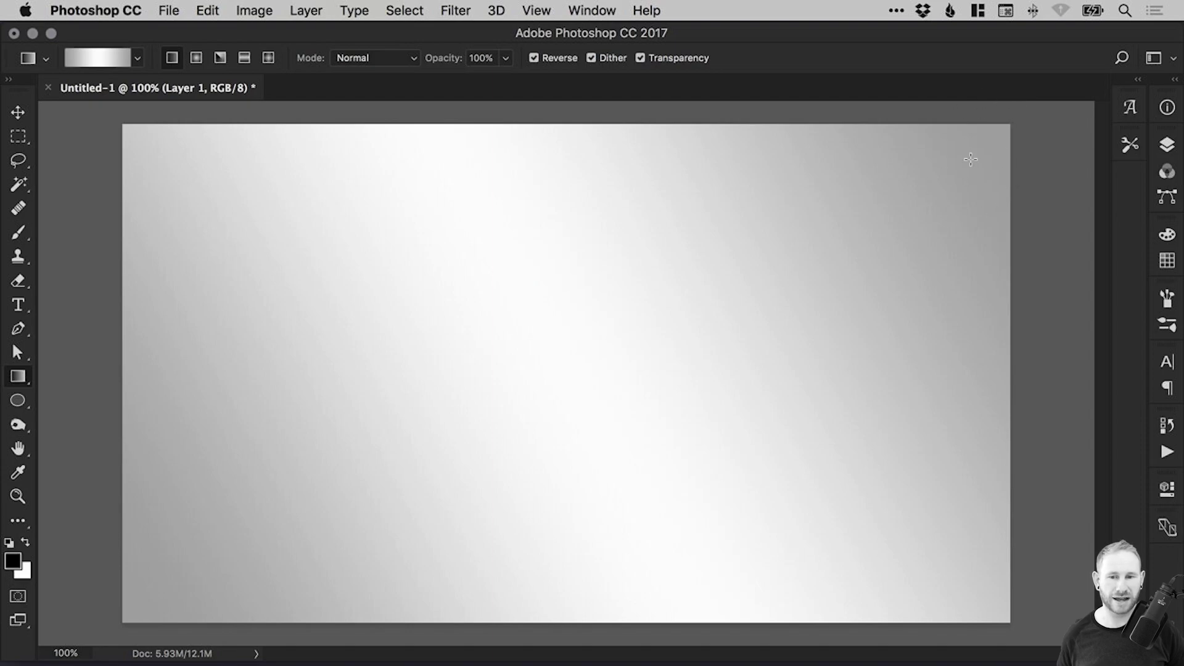
Set the gradient layer's blend mode to Overlay and compare its visibility
key("v")
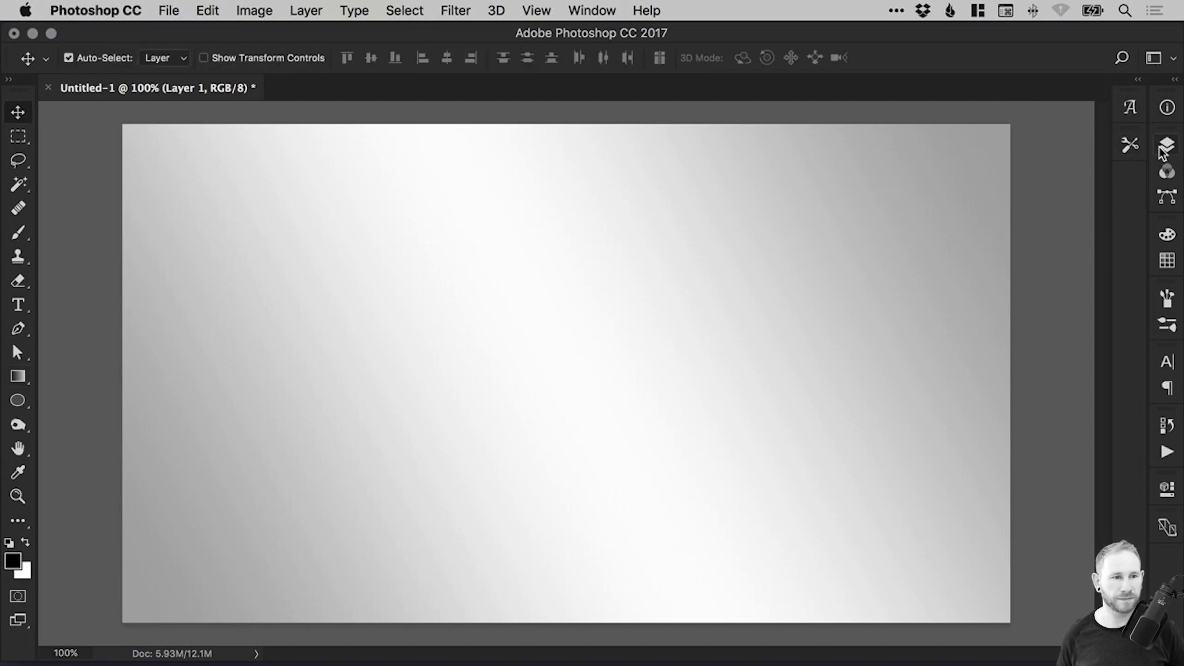
left_click(1167, 144)
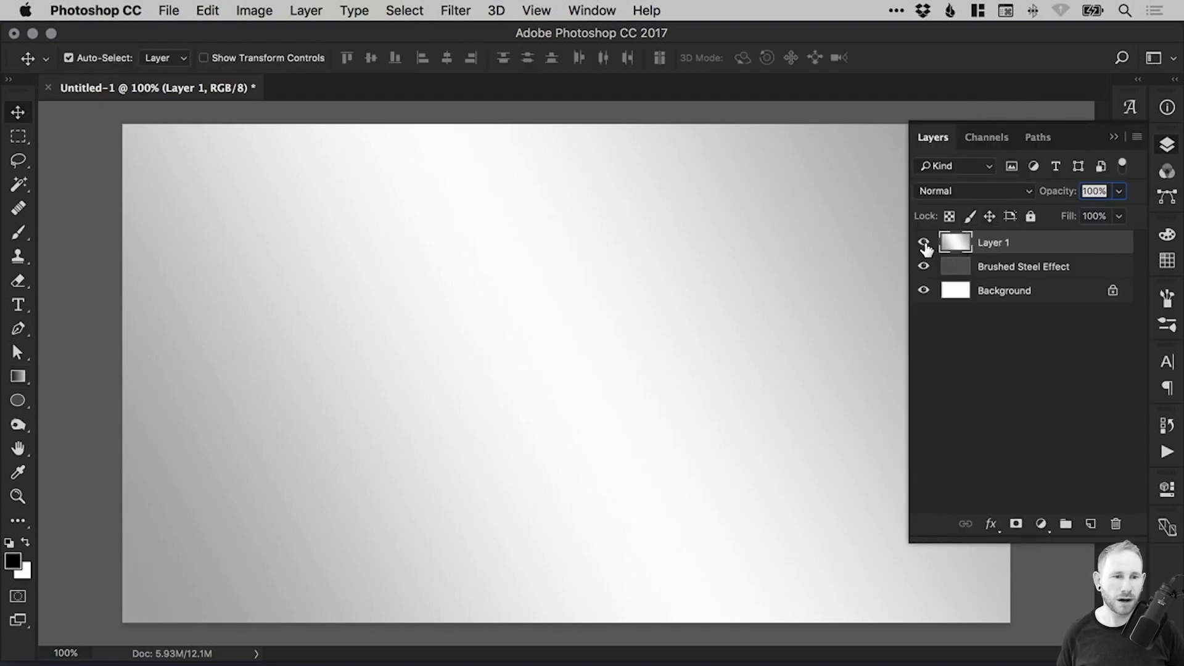
left_click(963, 191)
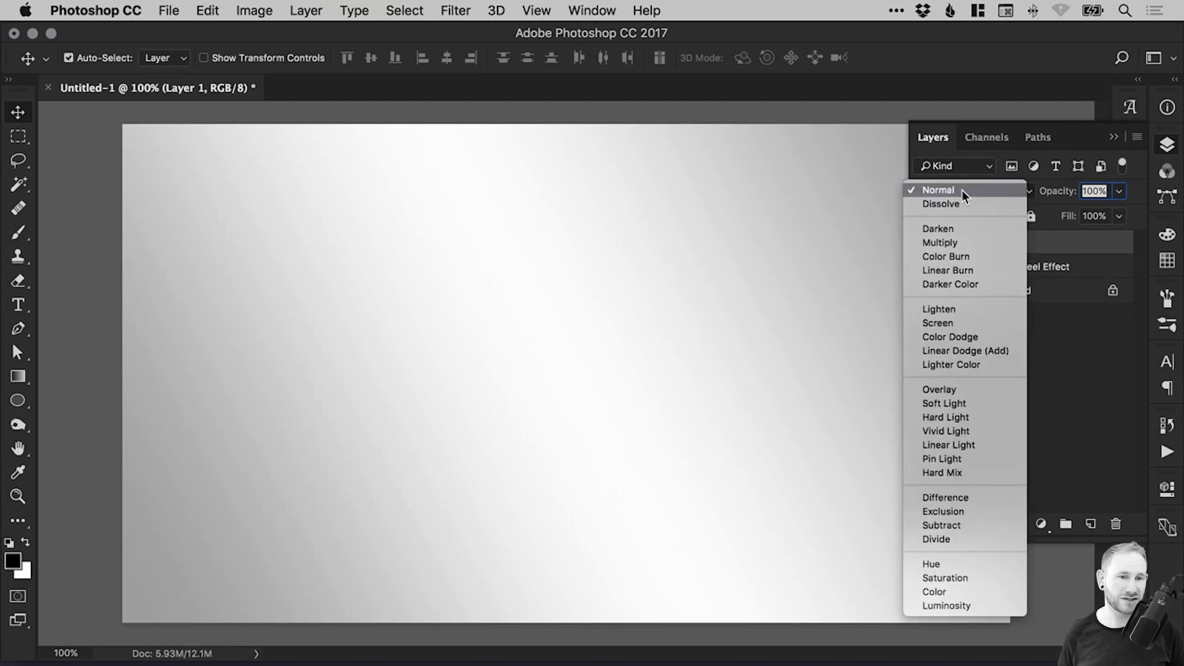
left_click(958, 389)
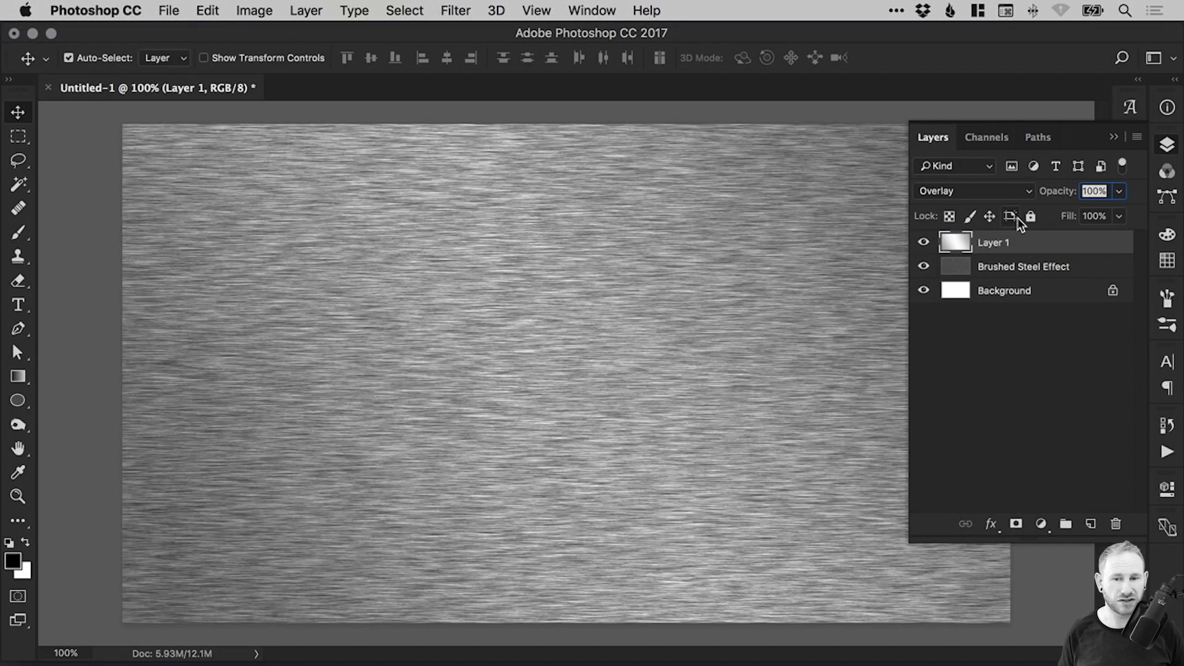
left_click(924, 244)
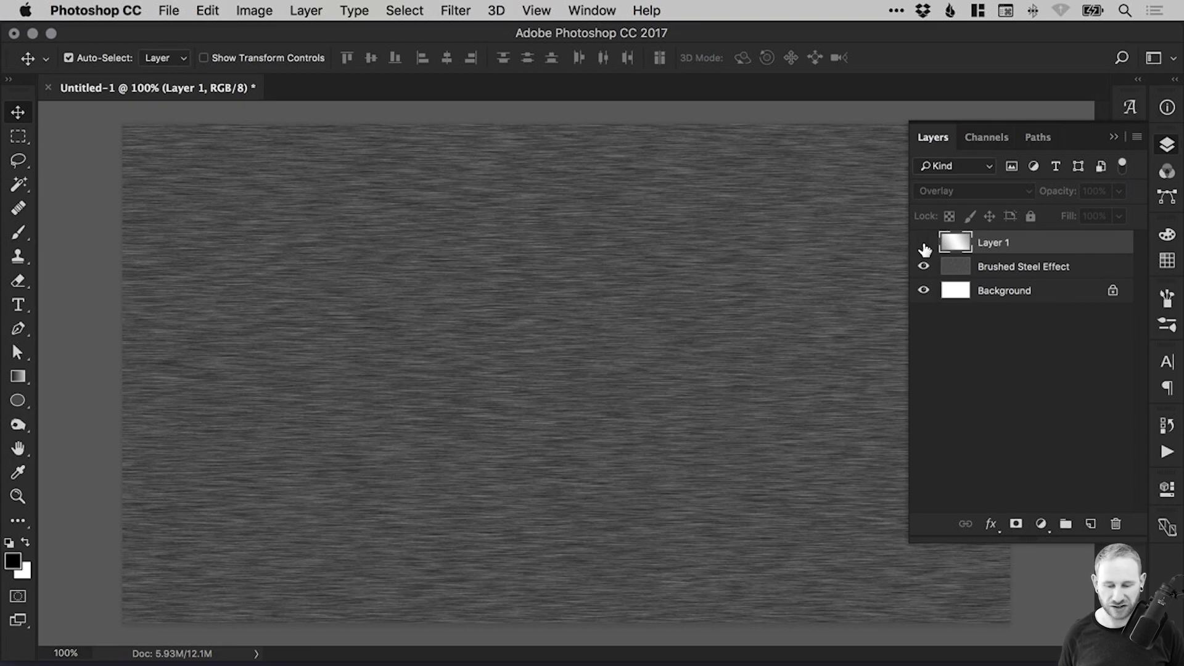
left_click(924, 243)
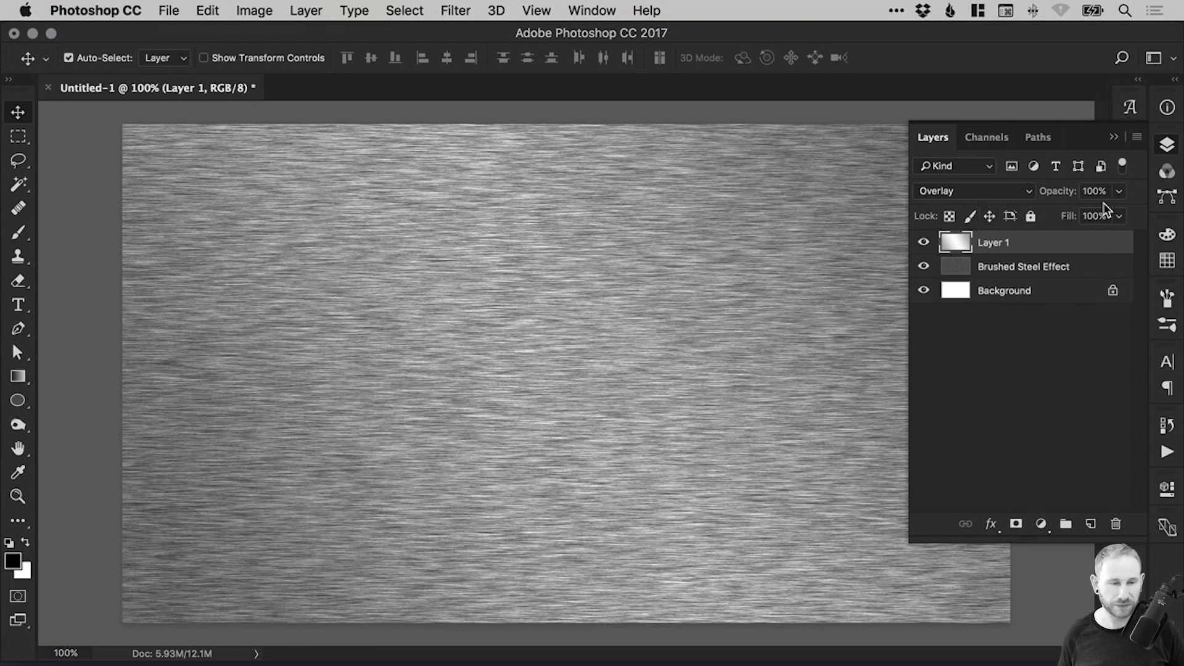
Lower the gradient layer's opacity to 80%
left_click(1120, 196)
left_click_drag(1107, 208, 1105, 209)
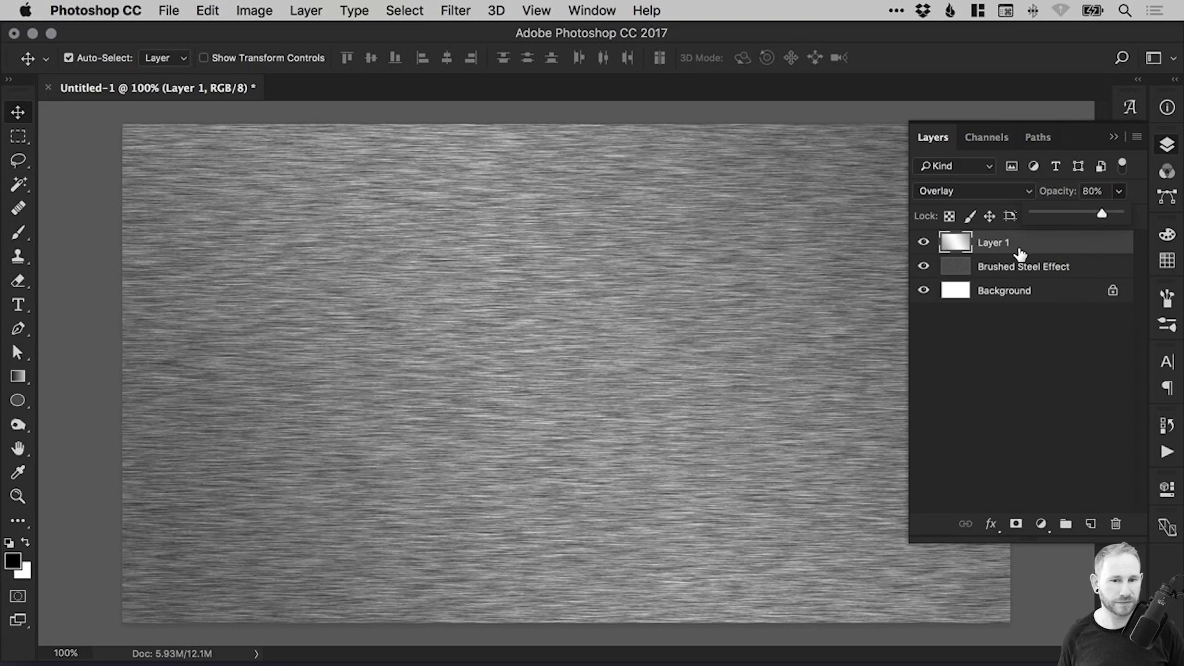
left_click(923, 242)
left_click(923, 243)
left_click_drag(1079, 209, 1109, 208)
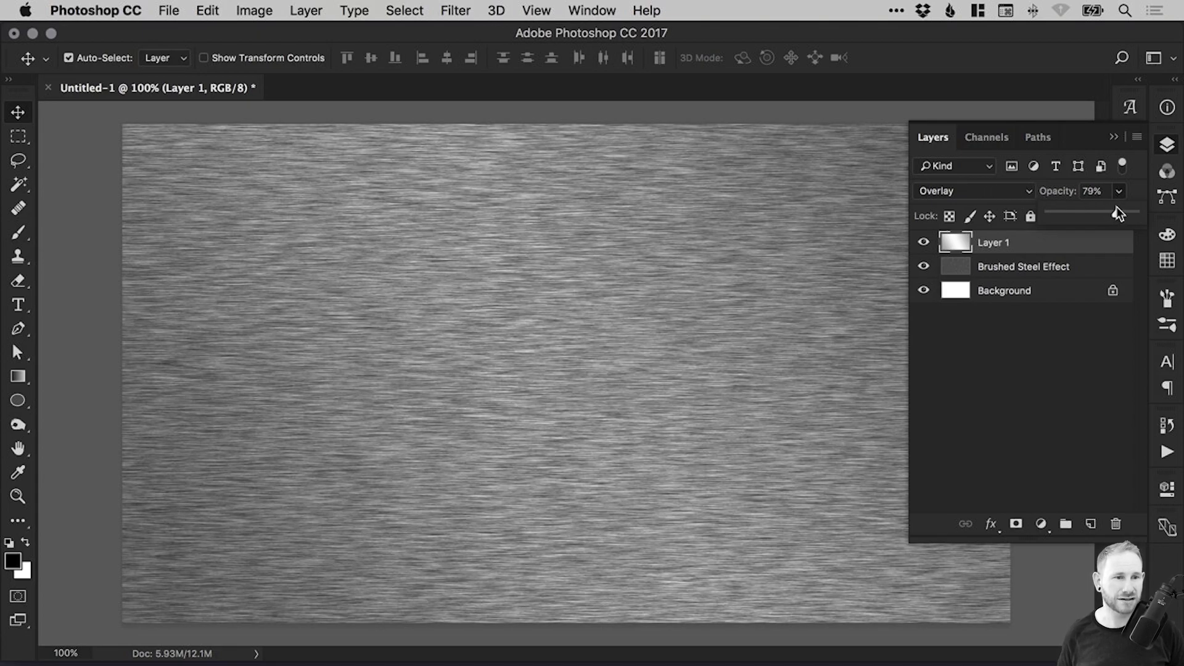
left_click_drag(1117, 210, 1118, 210)
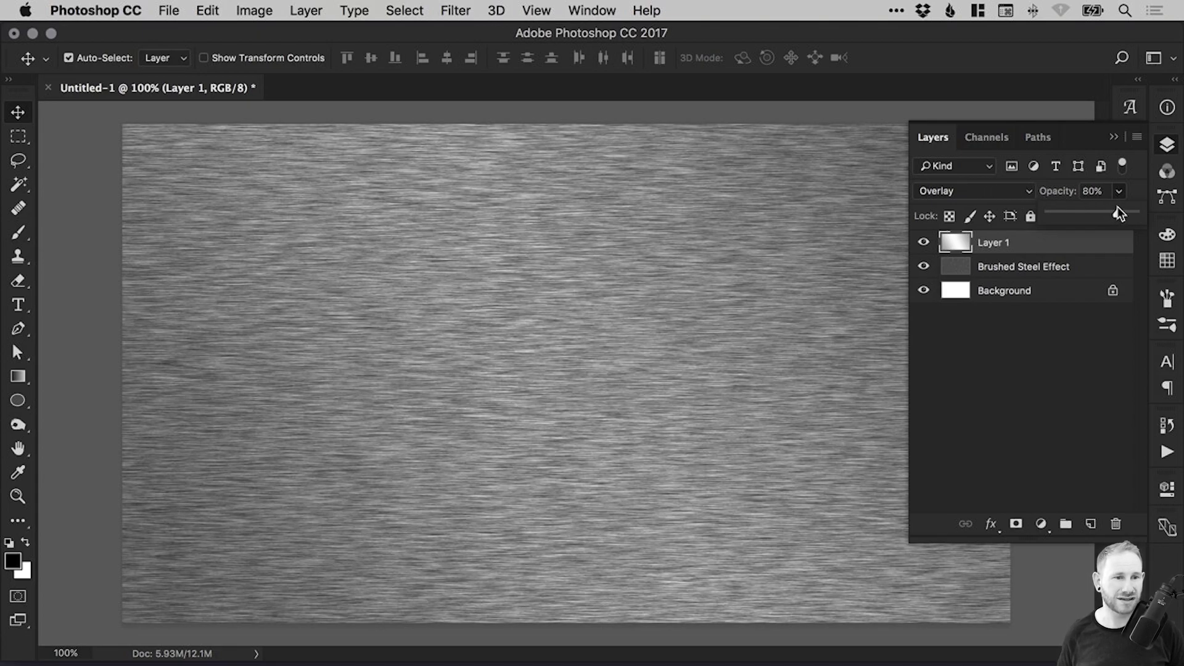
Rename the gradient layer to 'Silver Gradient'
double_click(991, 244)
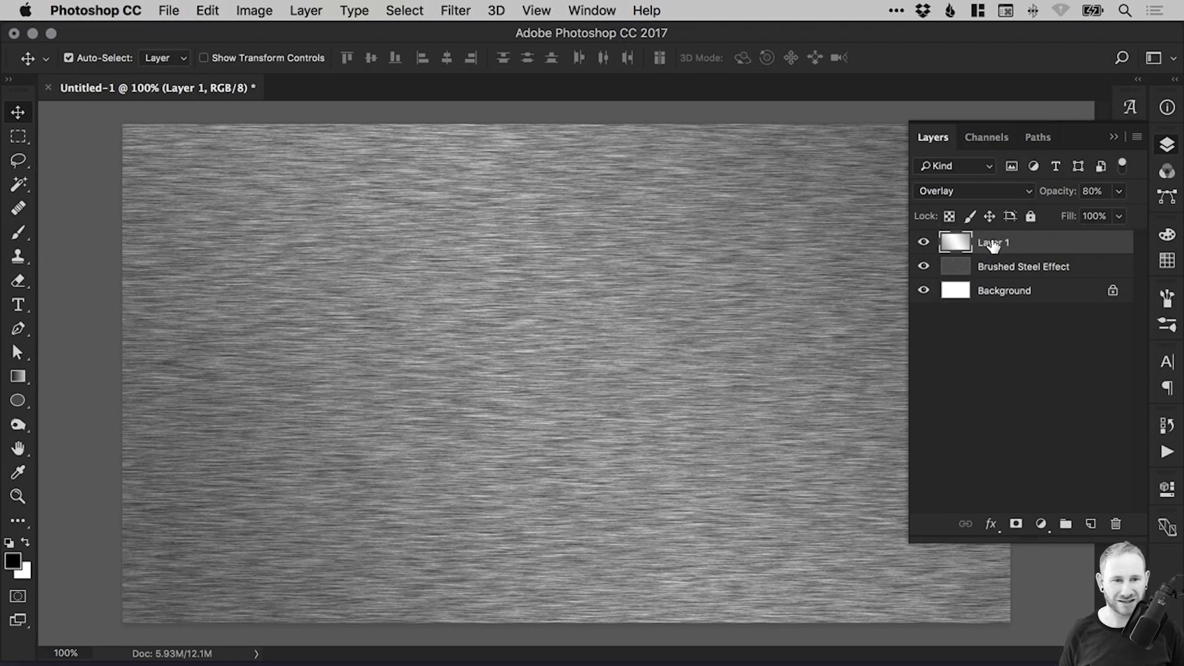
type("Silver")
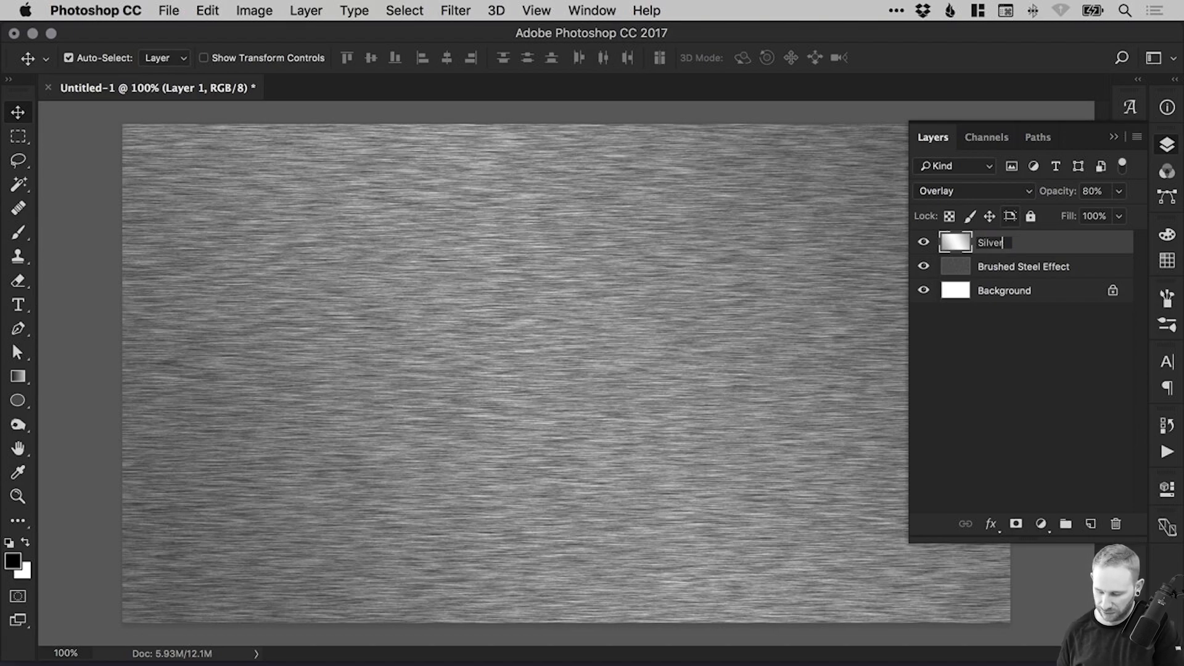
type(" Gradient")
key("Return")
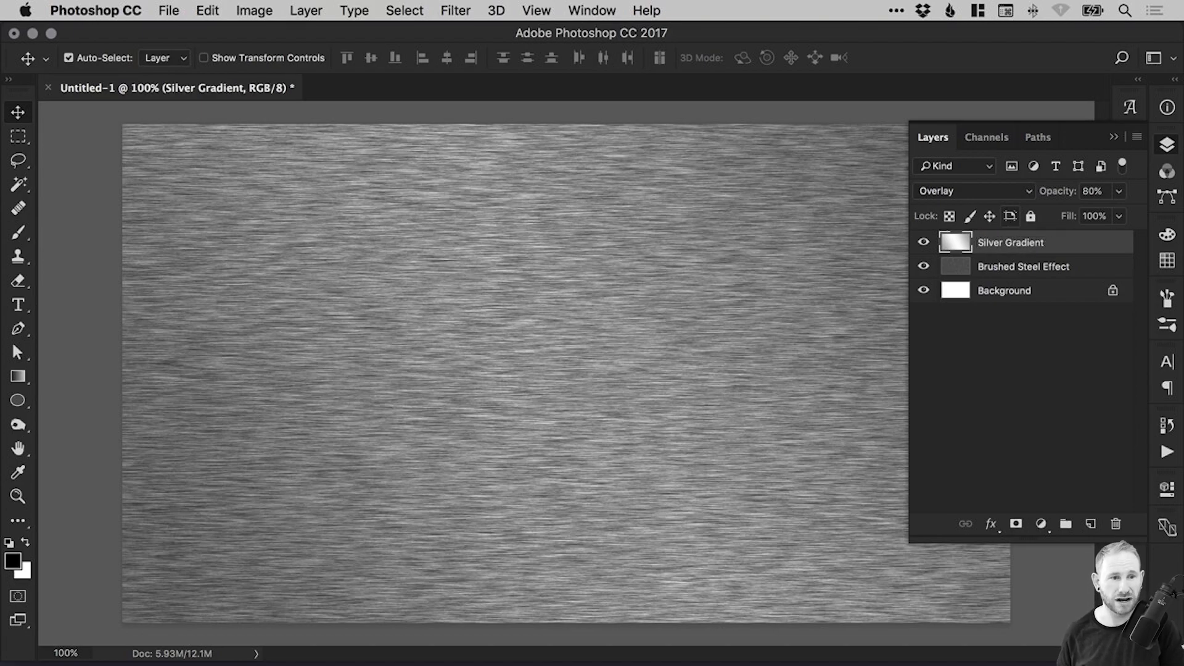
double_click(1017, 244)
left_click(1026, 266)
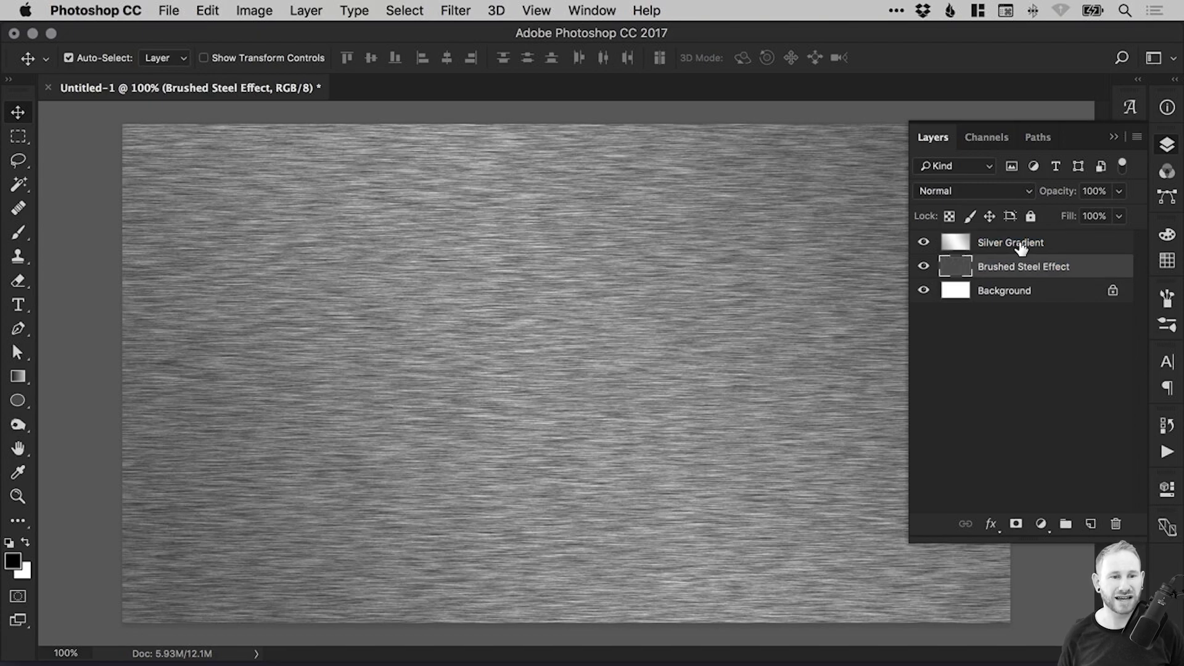
left_click(1025, 242)
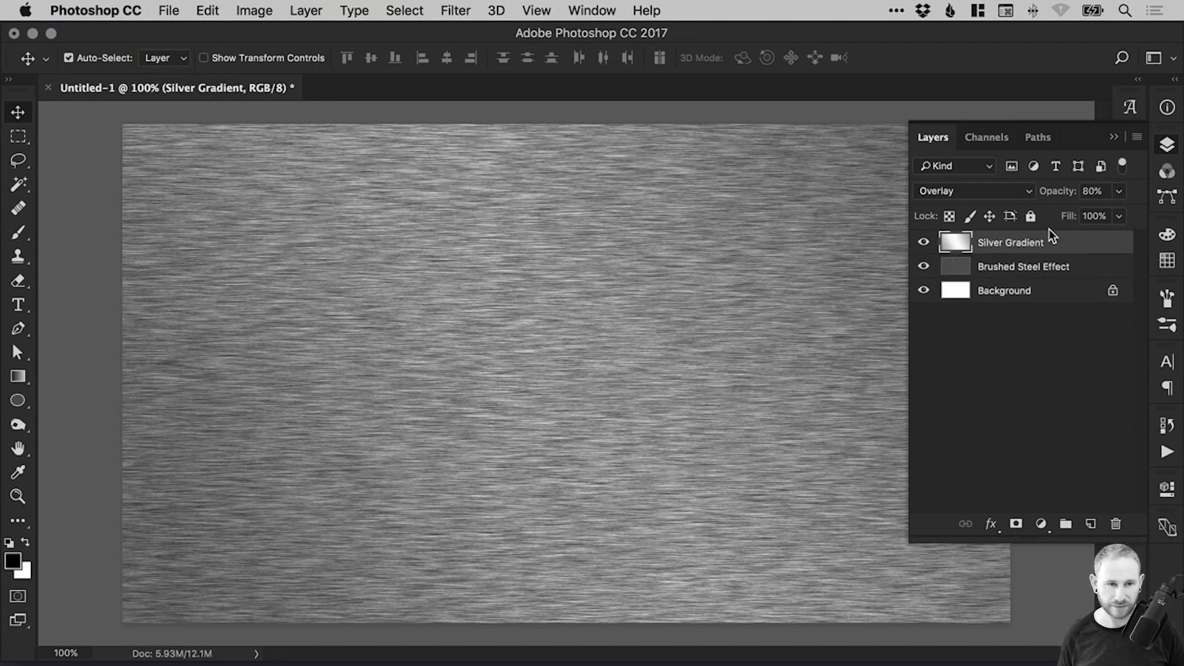
Add a Brightness/Contrast adjustment layer with brightness about 39 and a slight contrast boost
left_click(1041, 526)
scroll(1073, 610, "down", 5)
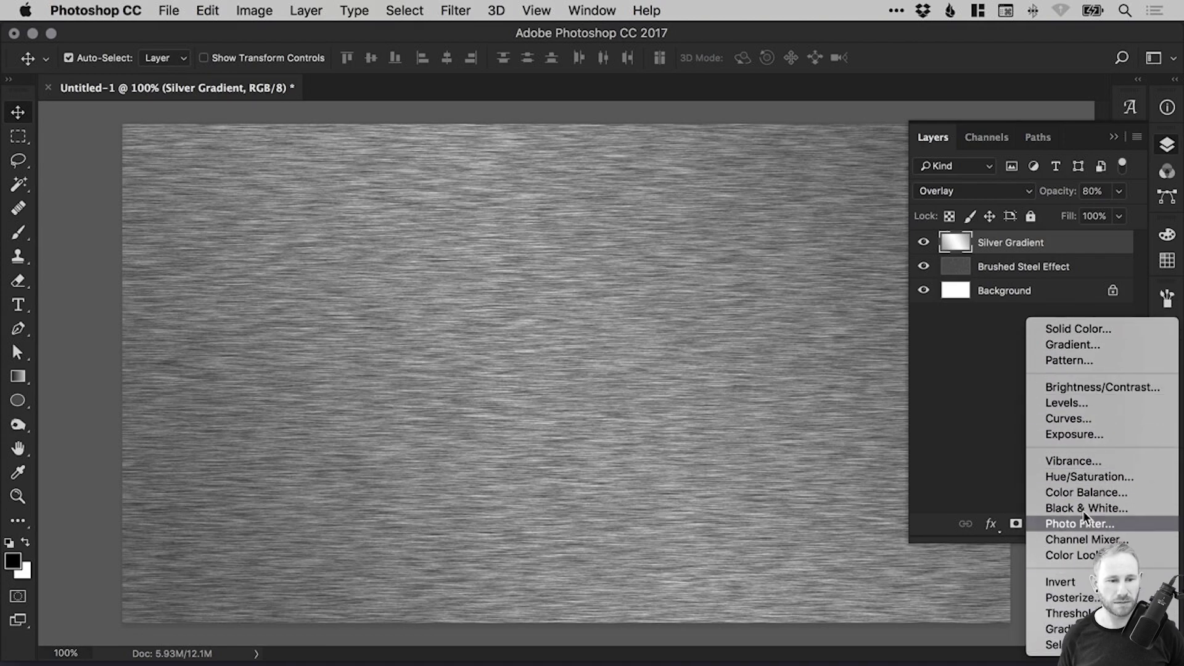
left_click(1102, 386)
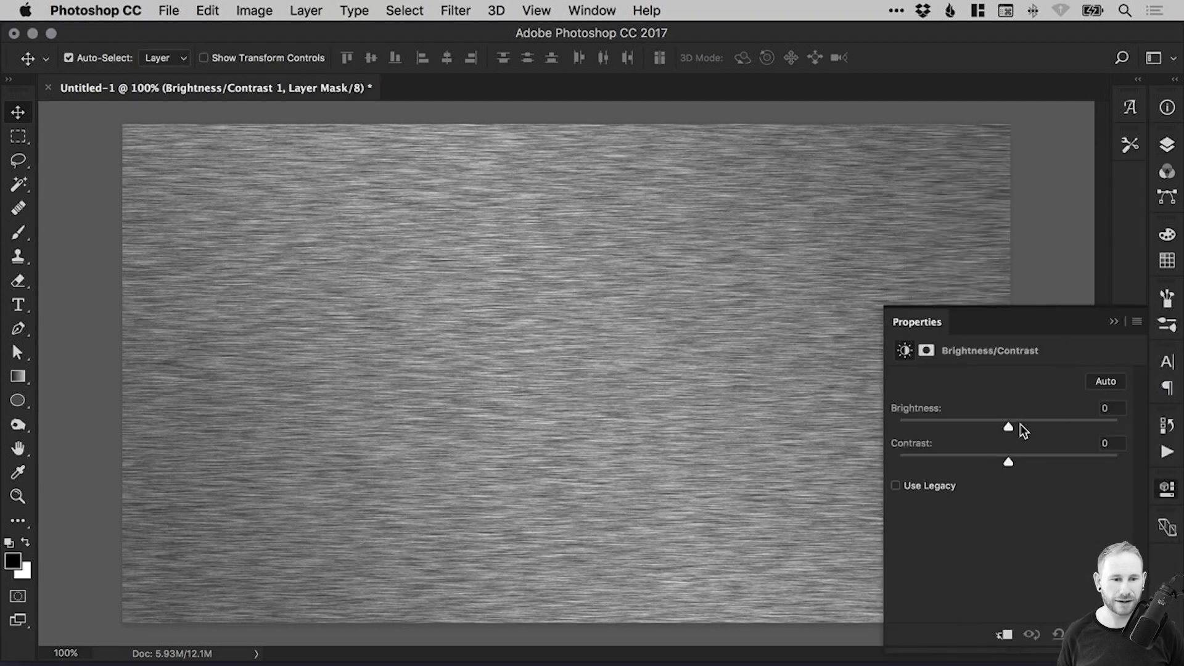
left_click_drag(1009, 428, 1037, 425)
left_click_drag(1008, 462, 1021, 463)
Toggle the Brightness/Contrast 1 layer's visibility off and back on to compare the effect
left_click(1167, 144)
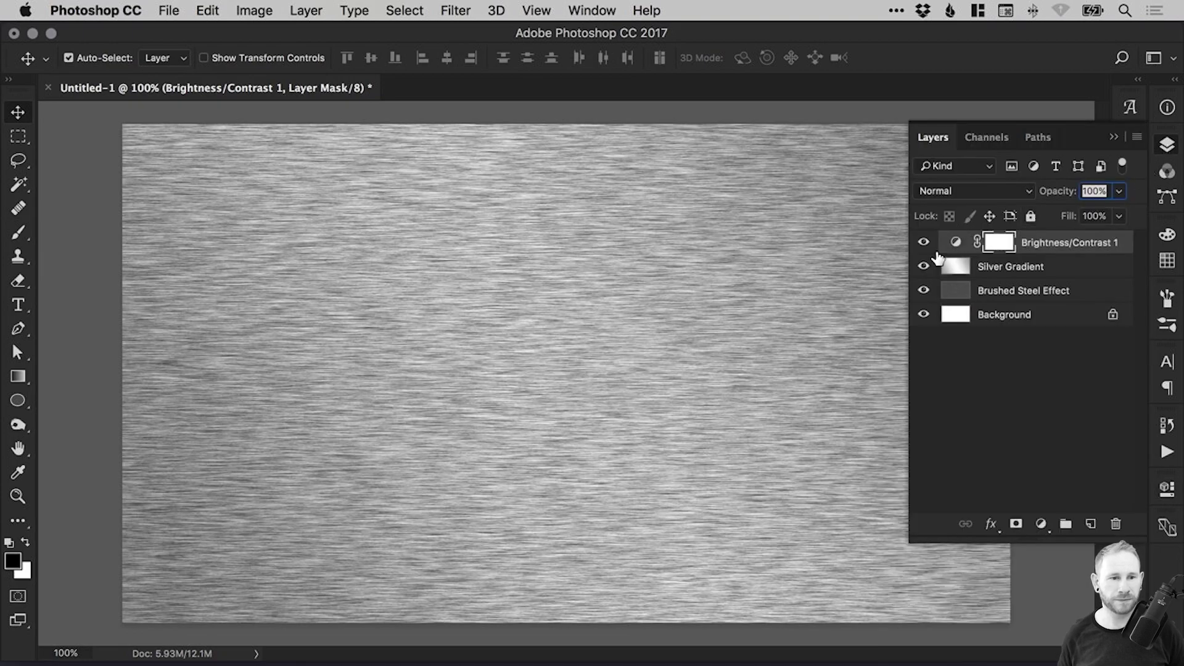
left_click(924, 243)
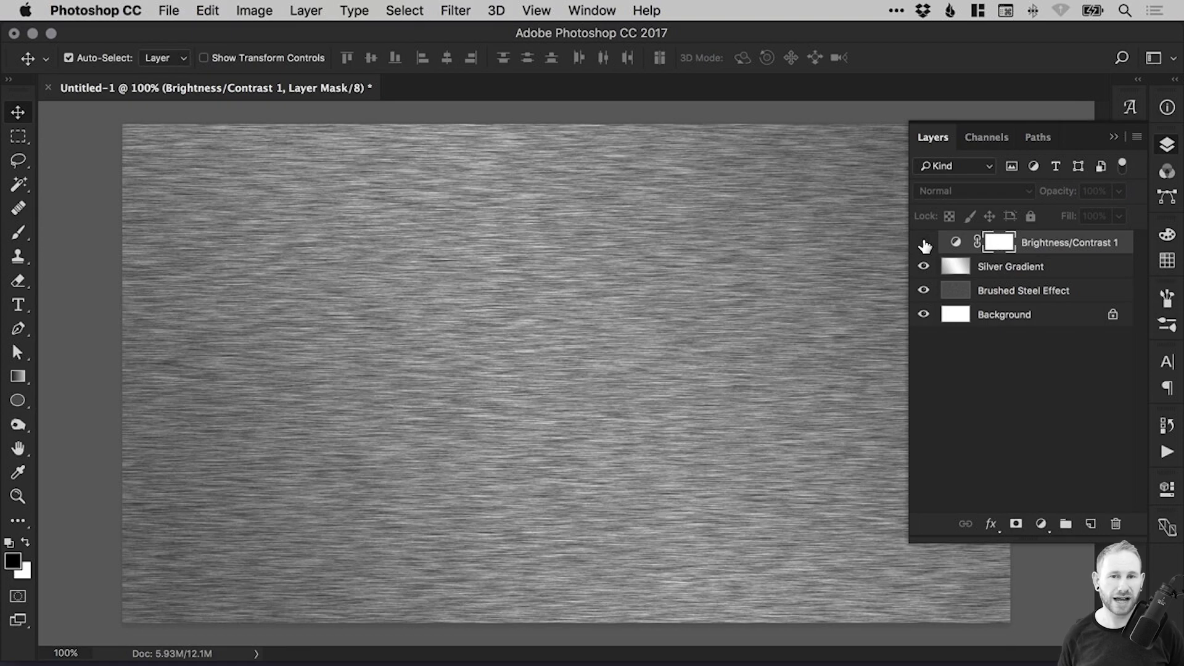
left_click(925, 244)
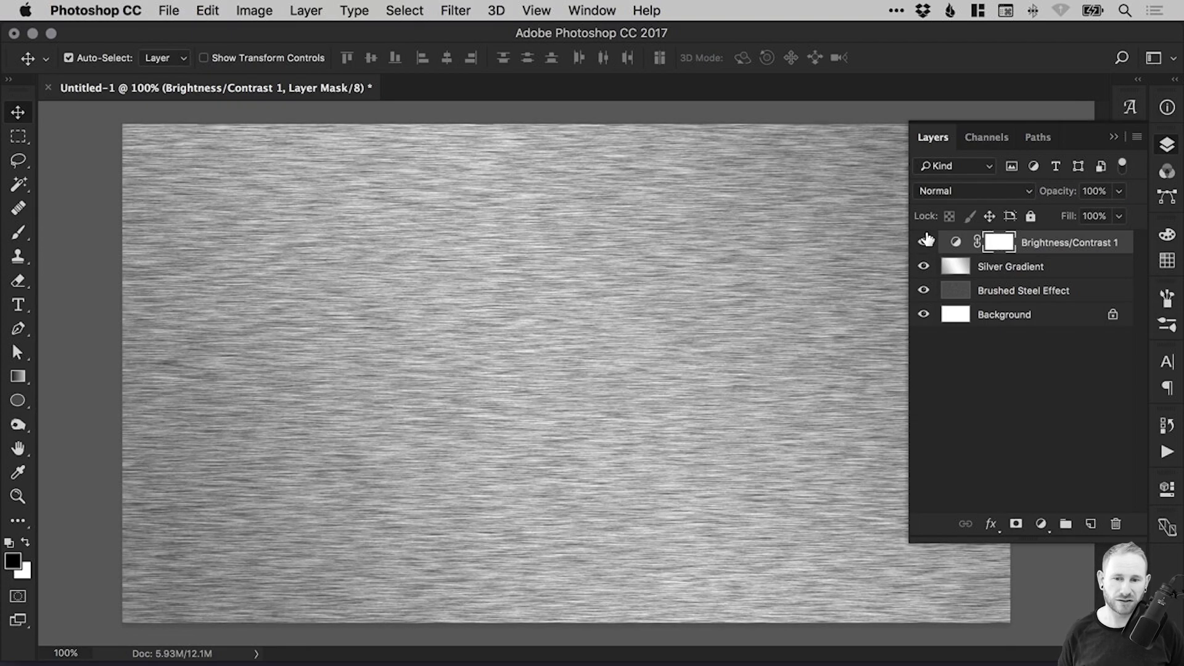
Add a colorized Hue/Saturation adjustment layer above the Silver Gradient layer
left_click(1016, 268)
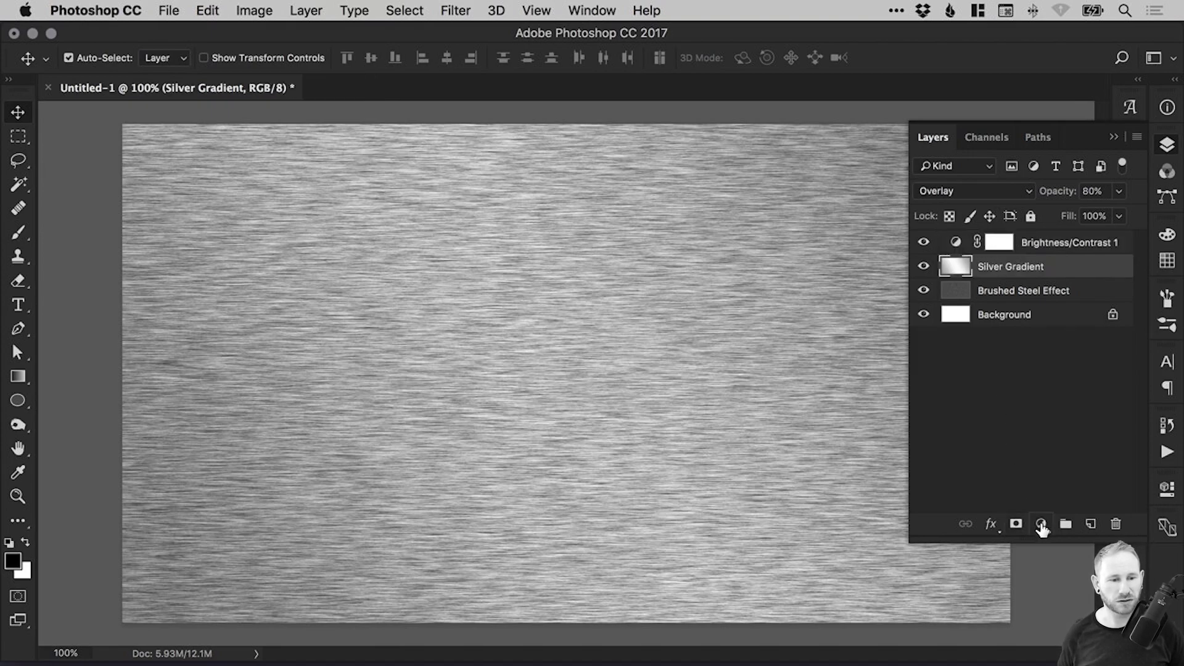
left_click(1041, 524)
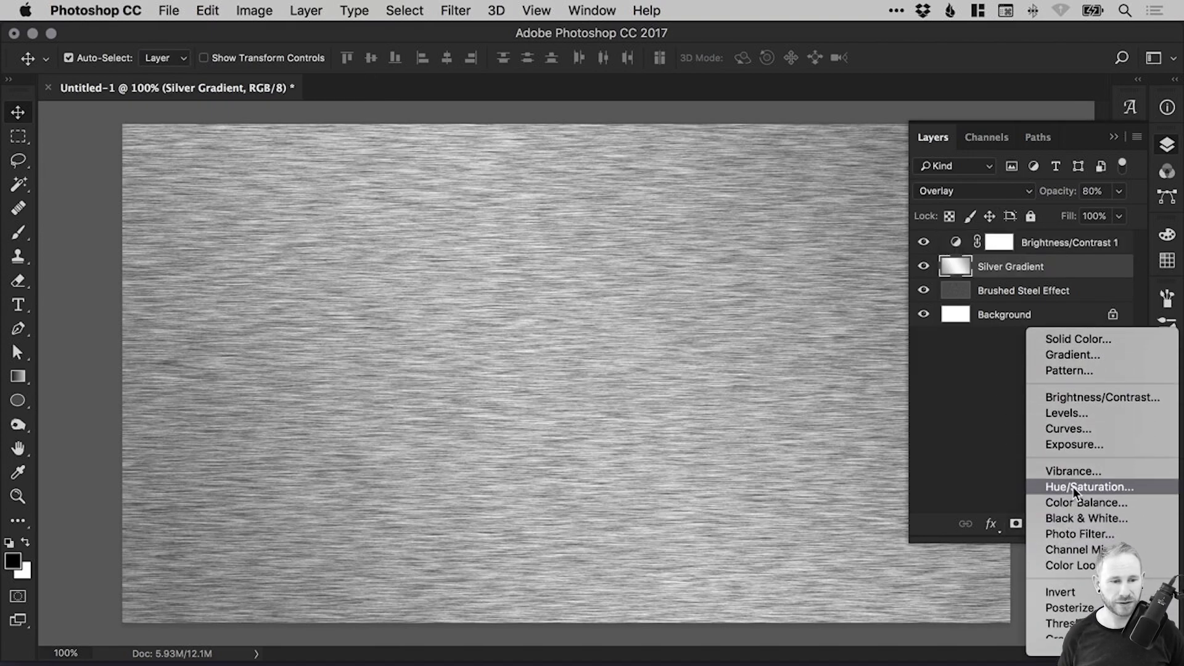
left_click(1076, 487)
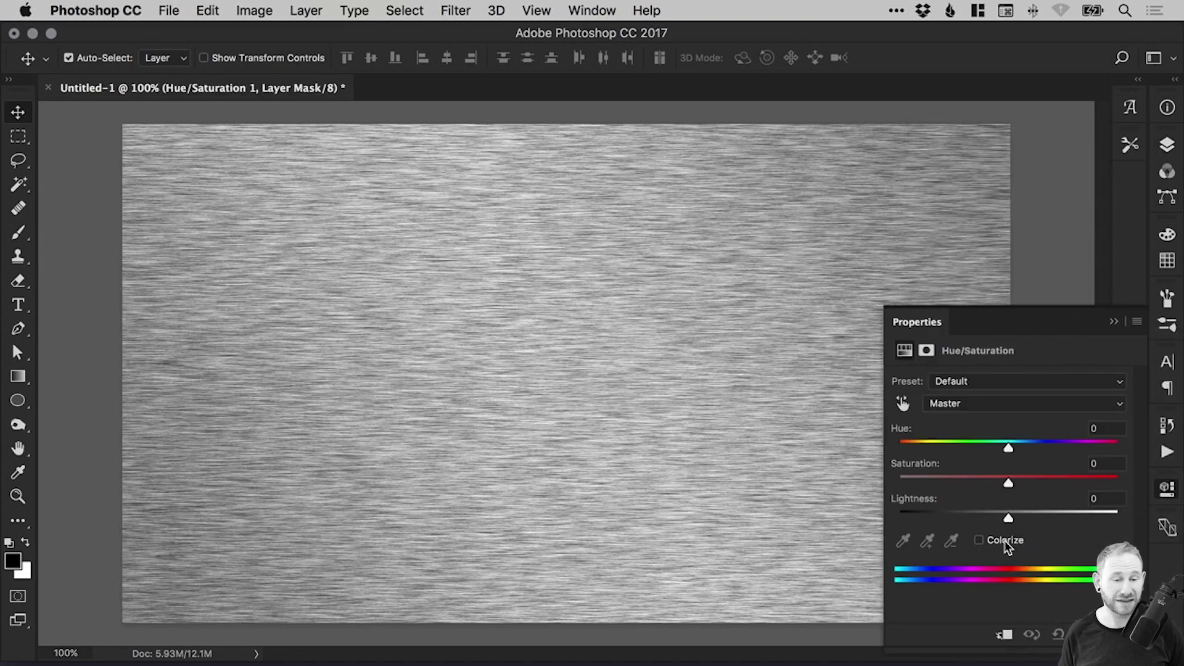
left_click(1005, 541)
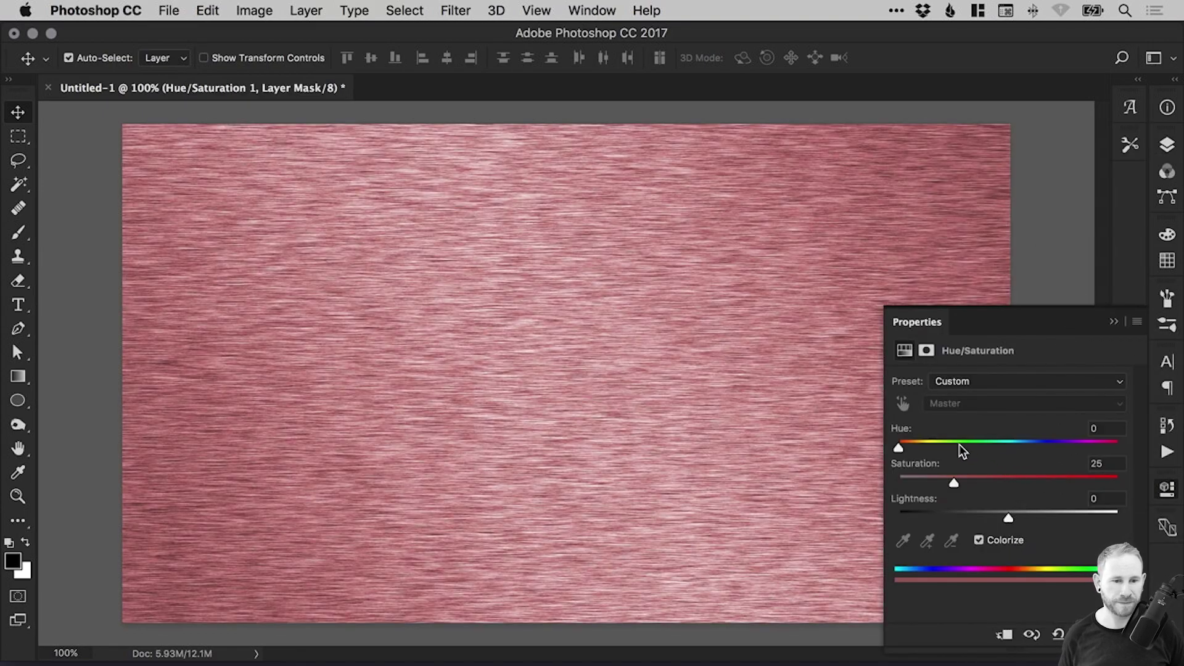
Tint the steel with Hue 207, Saturation 11 and Lightness -71
left_click_drag(959, 445, 1023, 443)
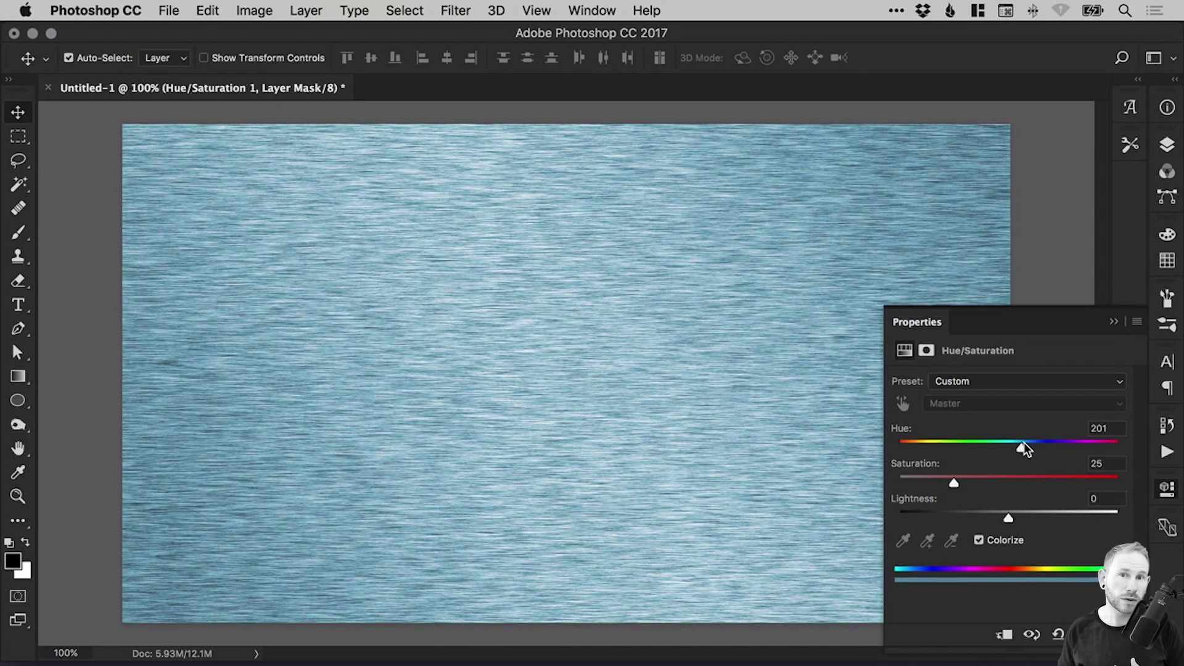
left_click_drag(1027, 445, 1025, 449)
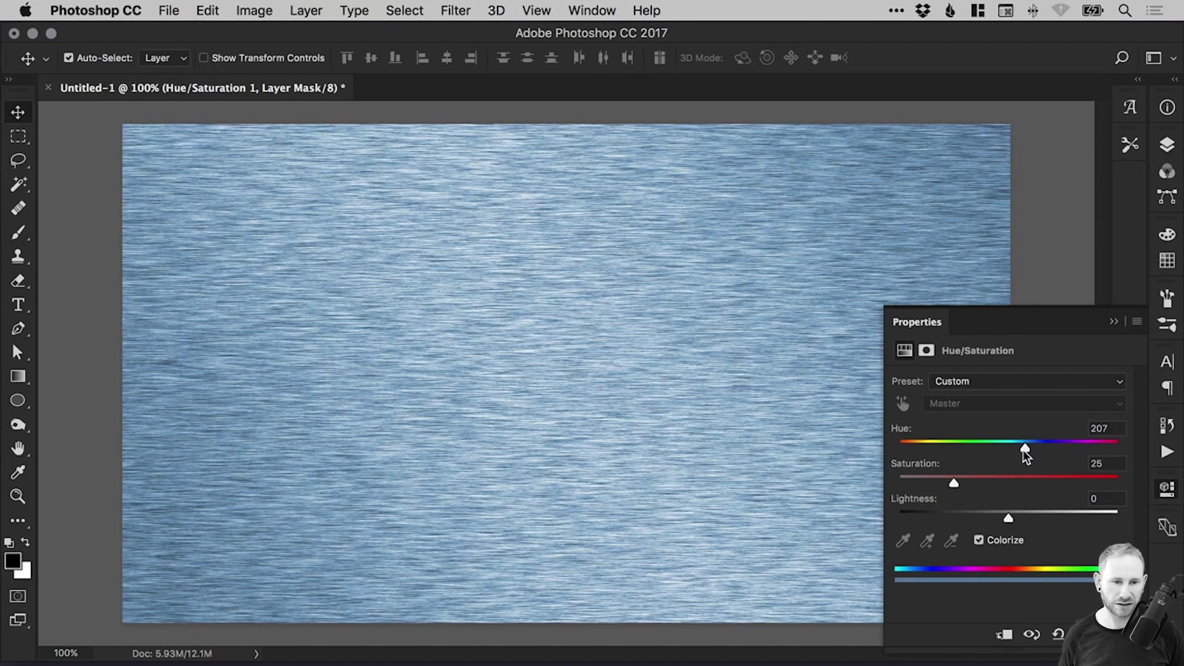
mouse_move(954, 482)
left_mouse_down()
mouse_move(1107, 483)
mouse_move(937, 485)
left_mouse_up()
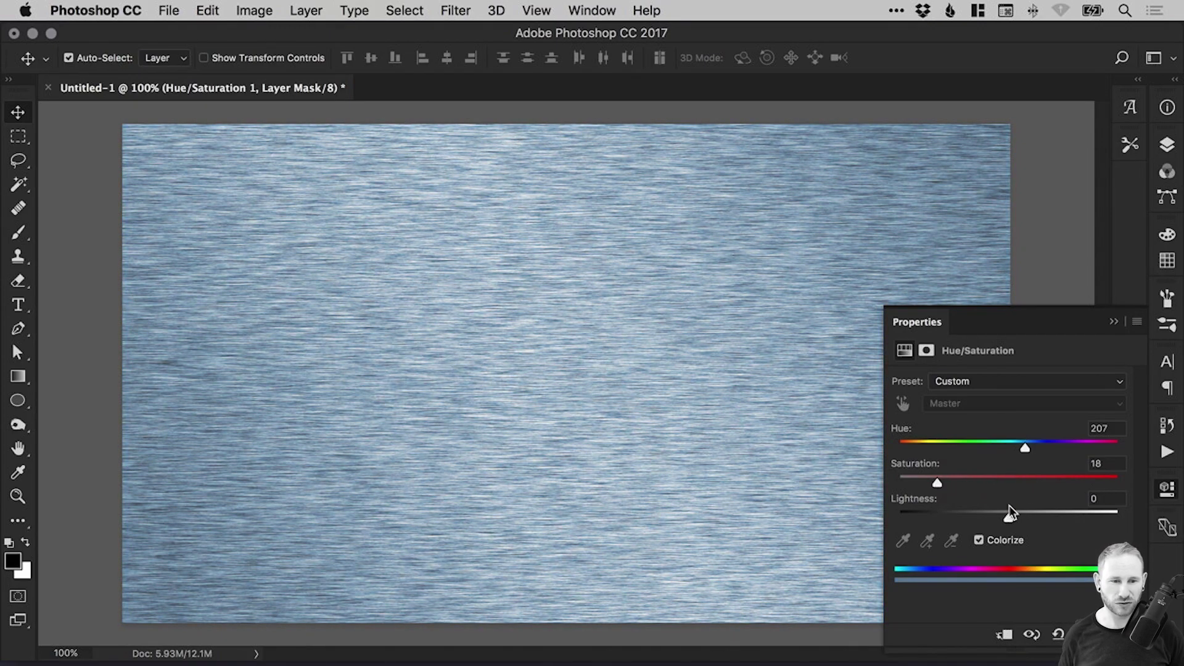
left_click_drag(1005, 516, 931, 524)
left_click_drag(950, 481, 1036, 482)
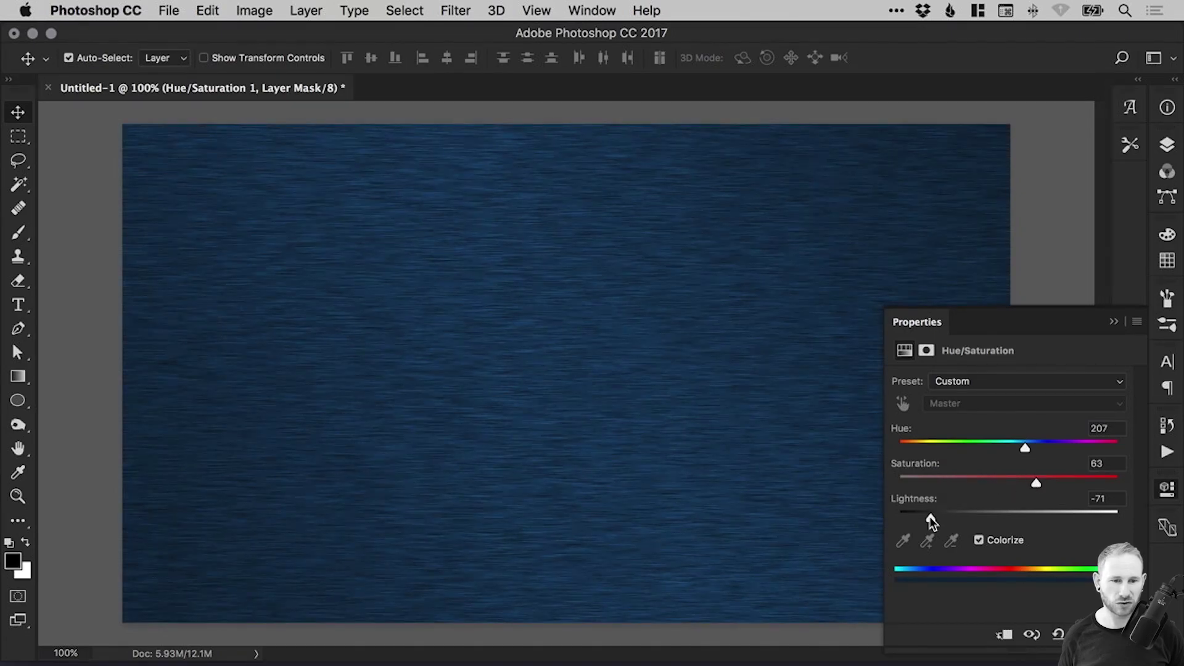
left_click_drag(930, 517, 864, 489)
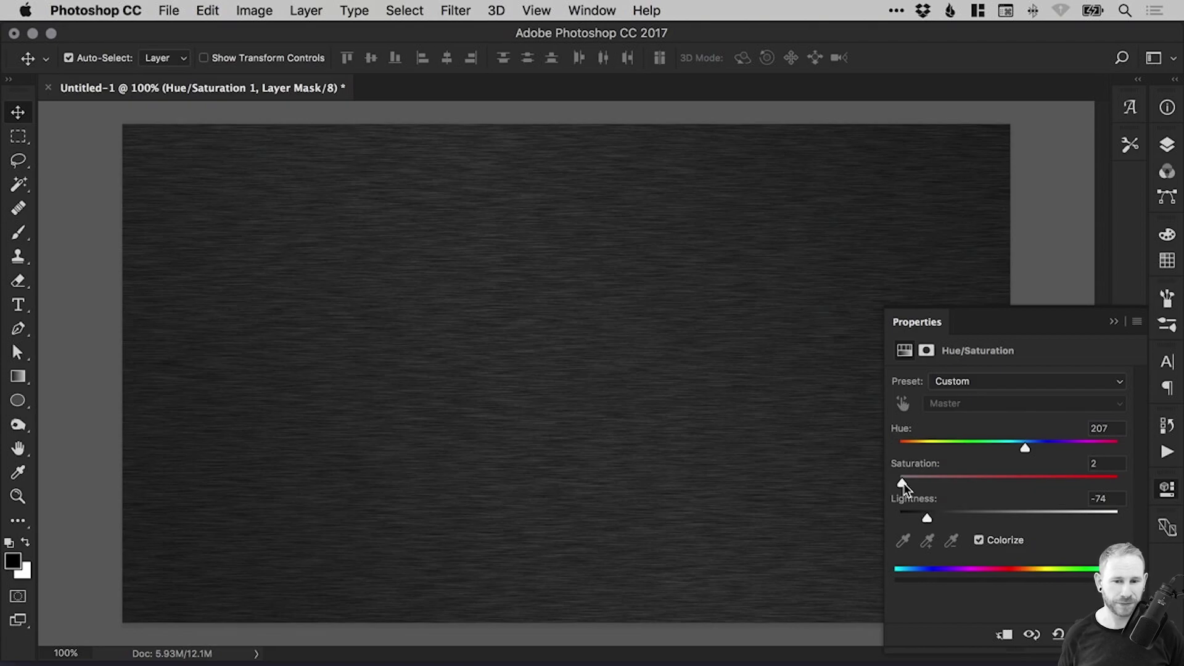
left_click_drag(915, 483, 929, 515)
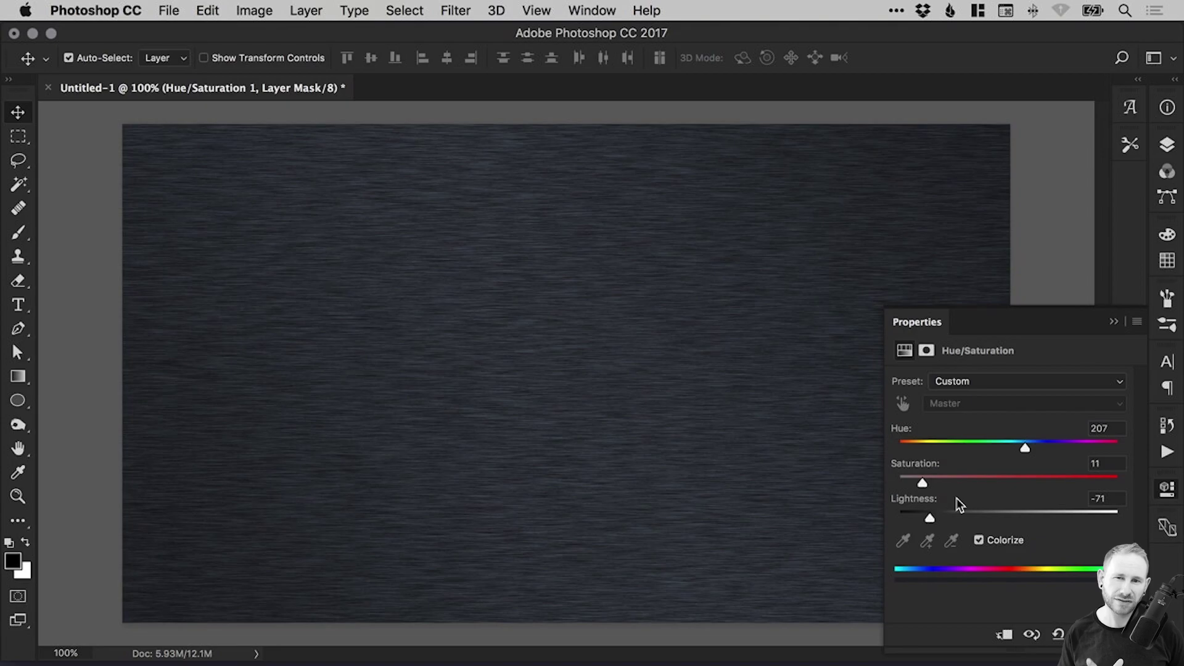
left_click(1167, 144)
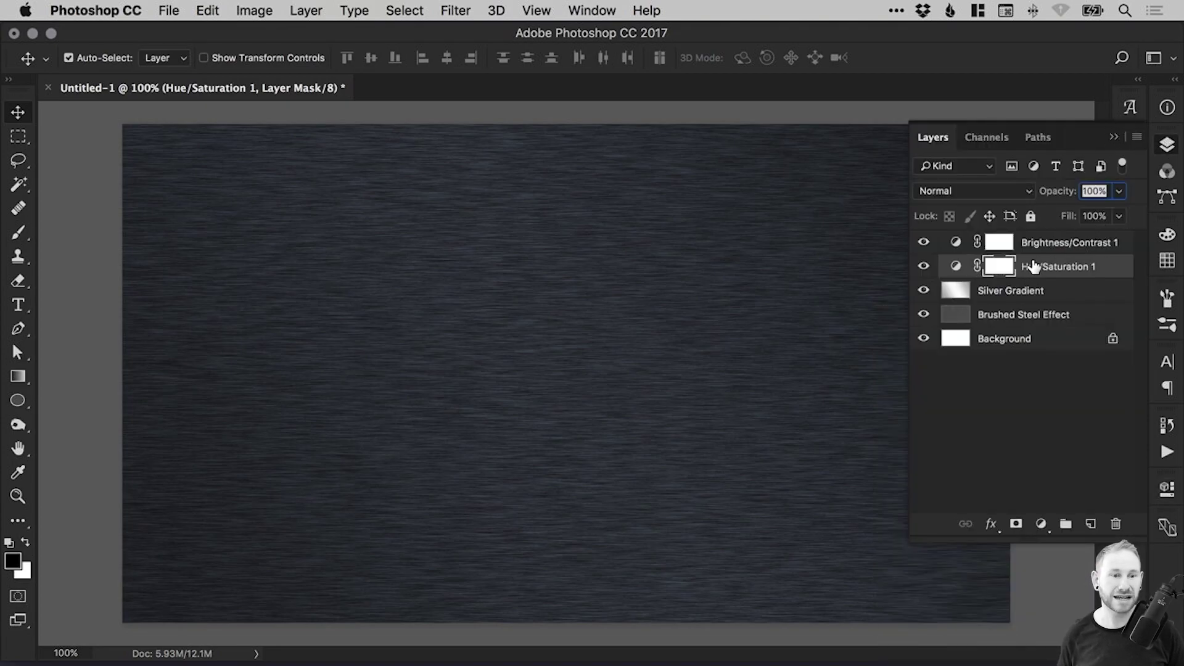
Lower the Hue/Saturation 1 layer's opacity and reselect the Silver Gradient layer
left_click(1119, 191)
left_click_drag(1105, 211, 1132, 211)
left_click(1073, 242)
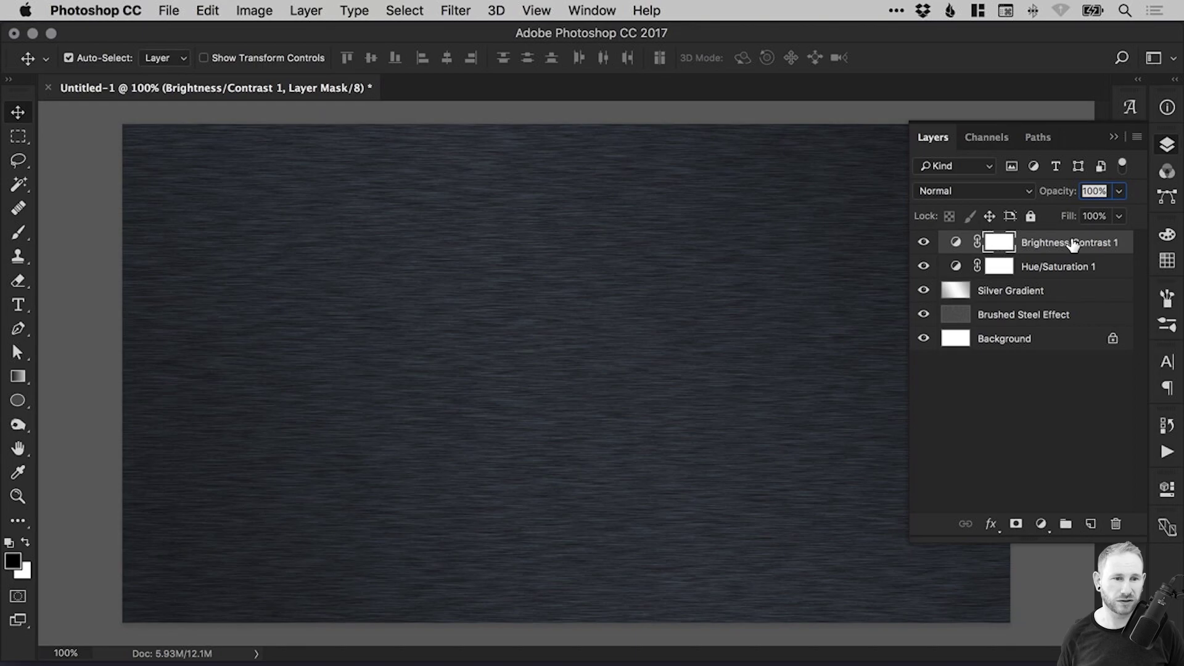
left_click(1024, 291)
Add a Levels adjustment layer with input levels 41, 0.96 and 214
left_click(1042, 524)
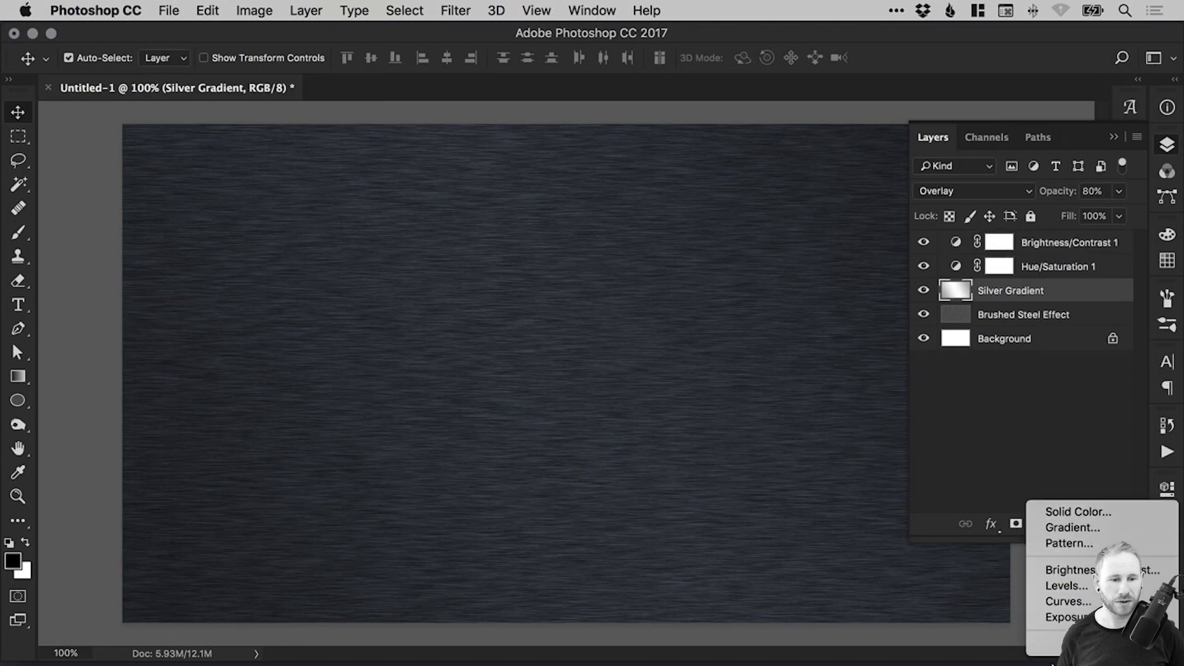
left_click(1065, 507)
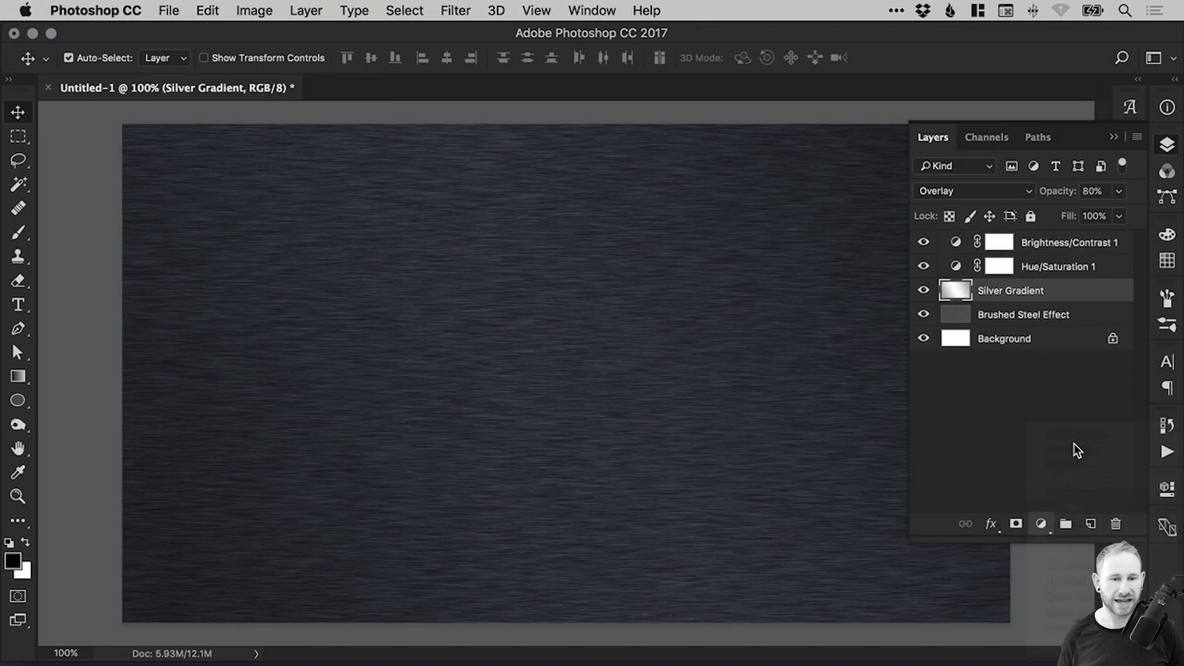
left_click_drag(919, 511, 952, 513)
left_click_drag(1123, 511, 1021, 510)
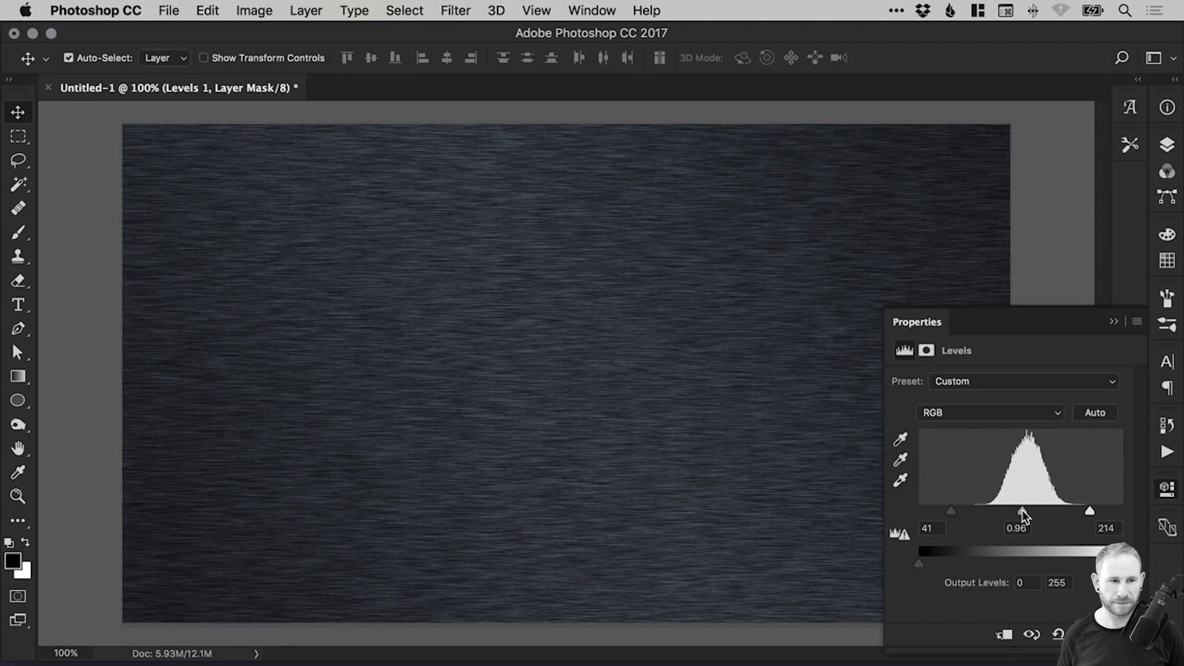
left_click(1167, 144)
Try Soft Light and Overlay blend modes on Levels 1, reverting to Normal each time
left_click(1041, 525)
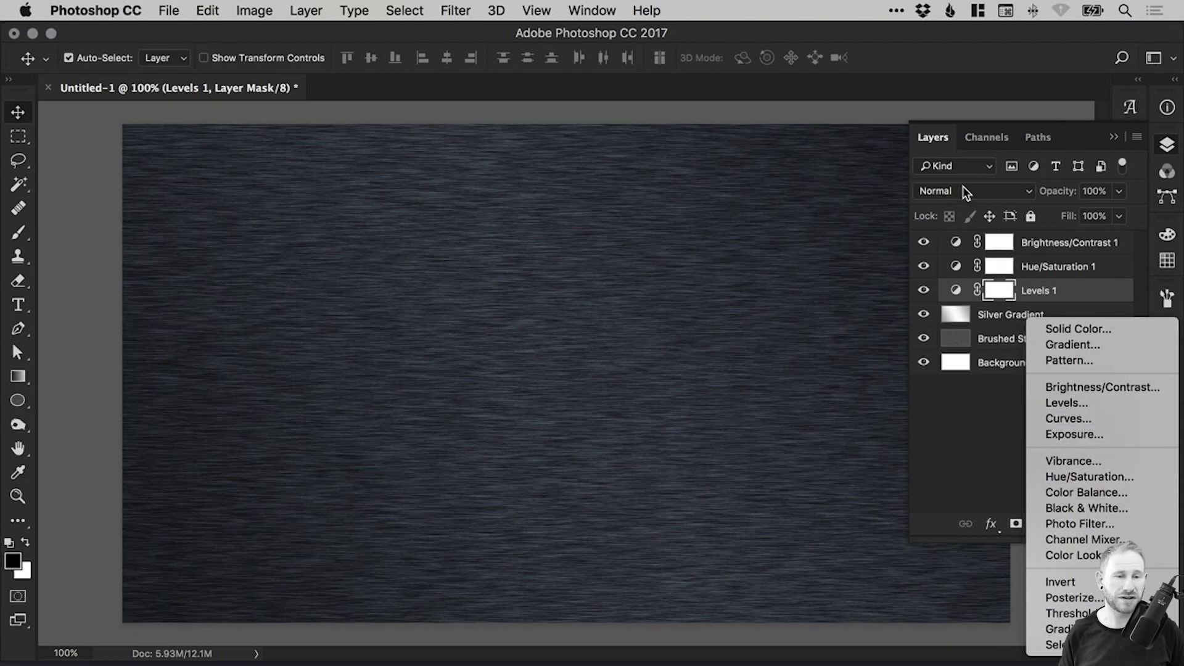
left_click(984, 195)
left_click(985, 195)
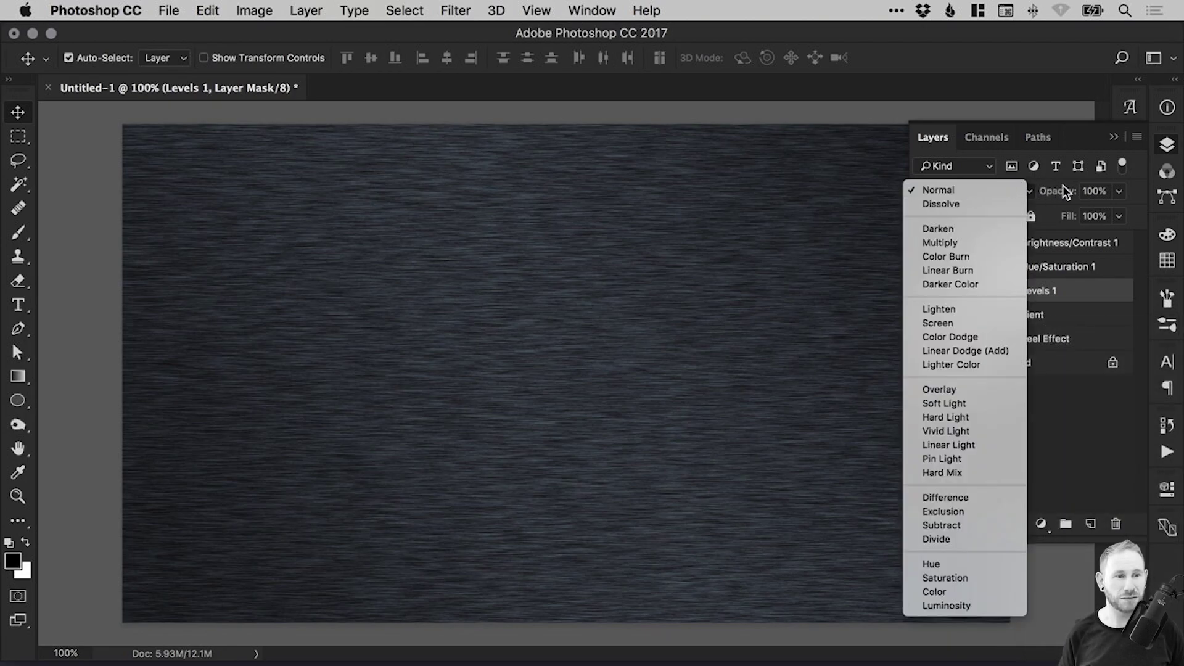
left_click(966, 404)
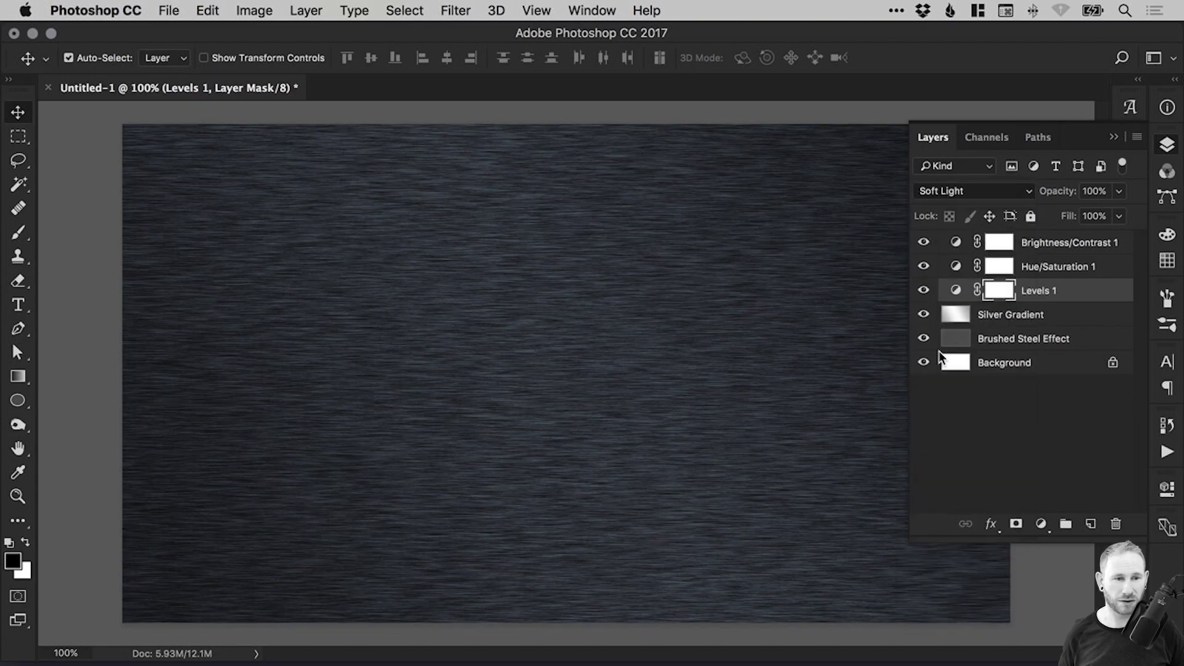
key("super+z")
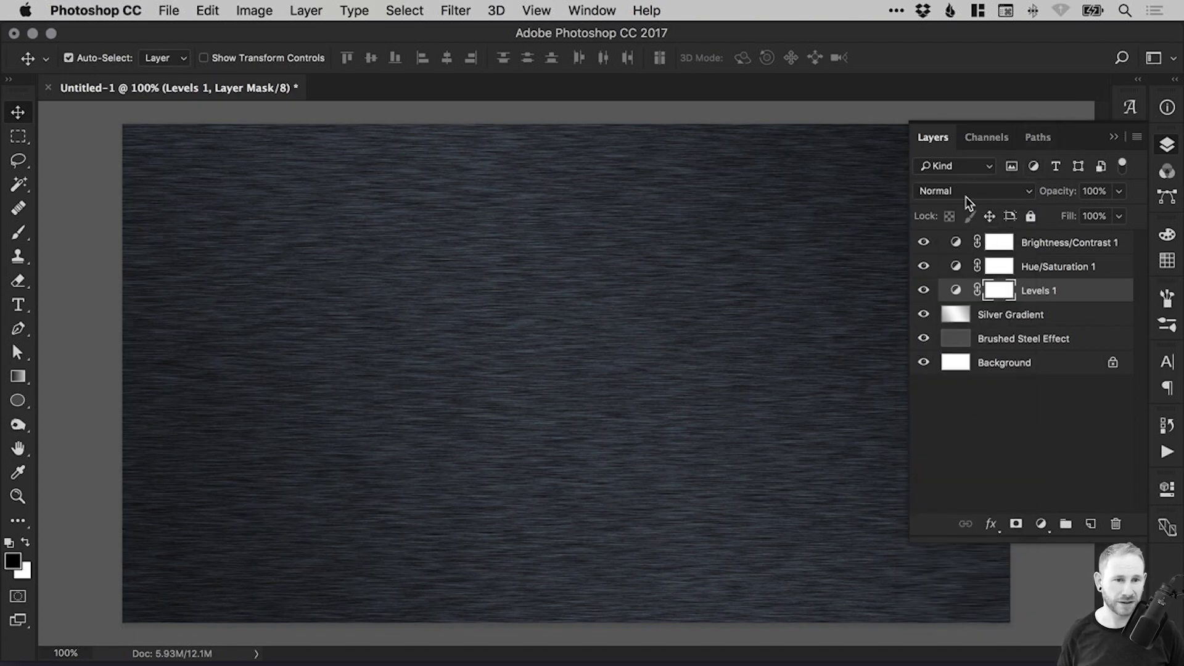
left_click(966, 193)
left_click(950, 389)
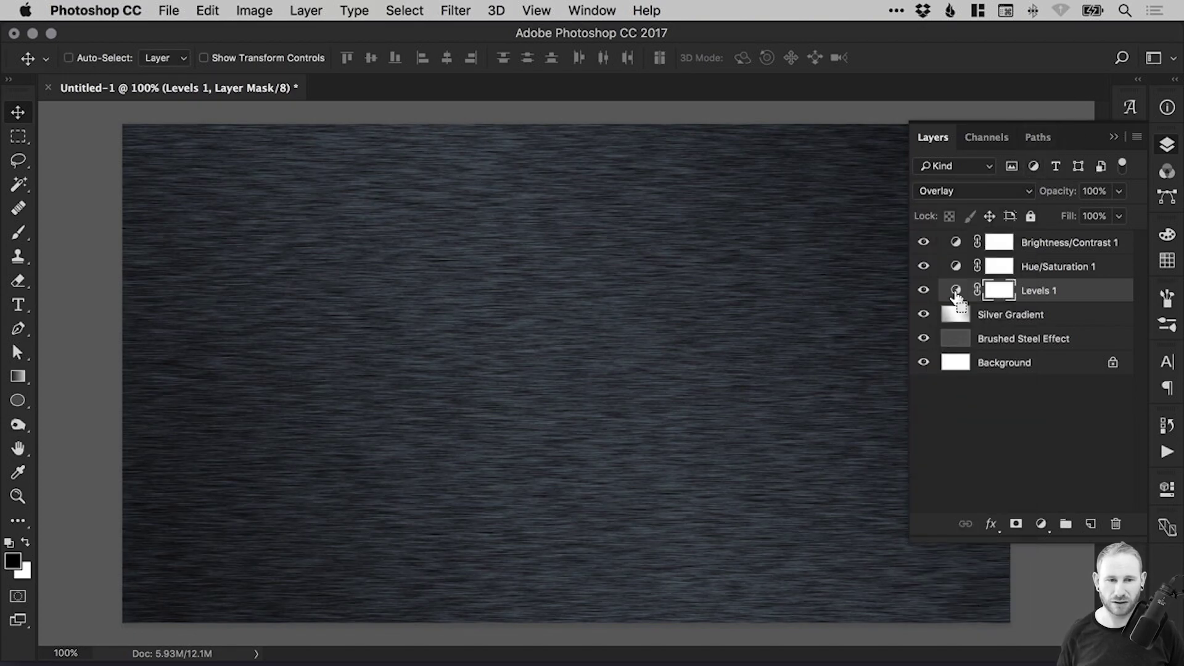
key("super+z")
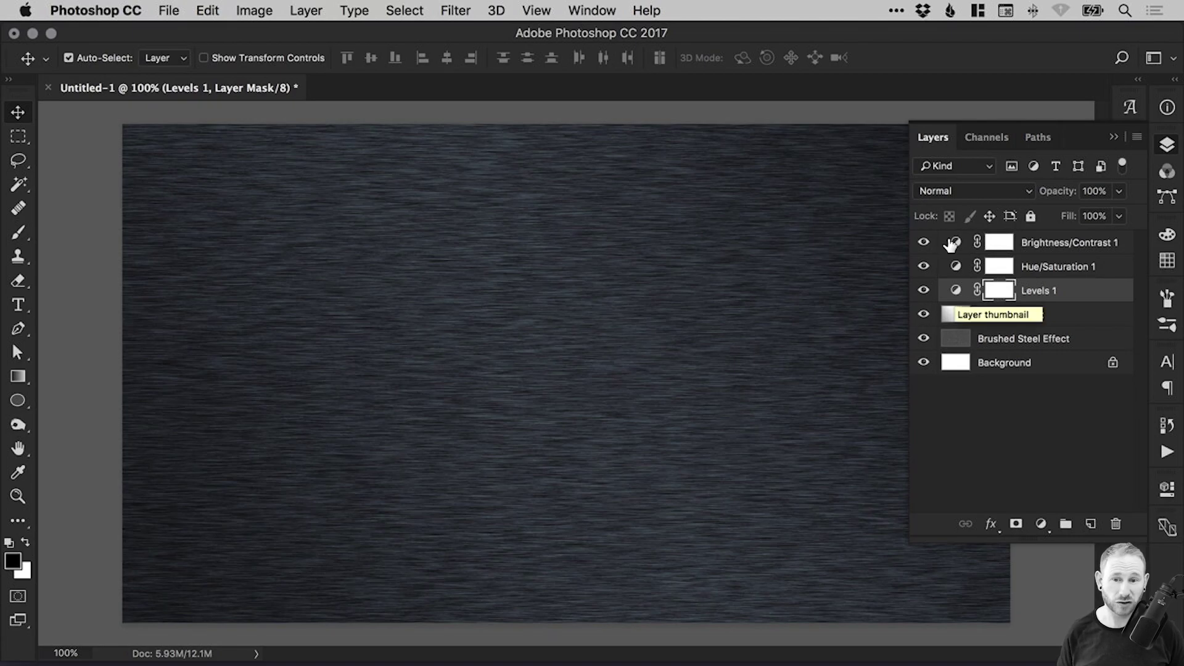
left_click(1023, 317)
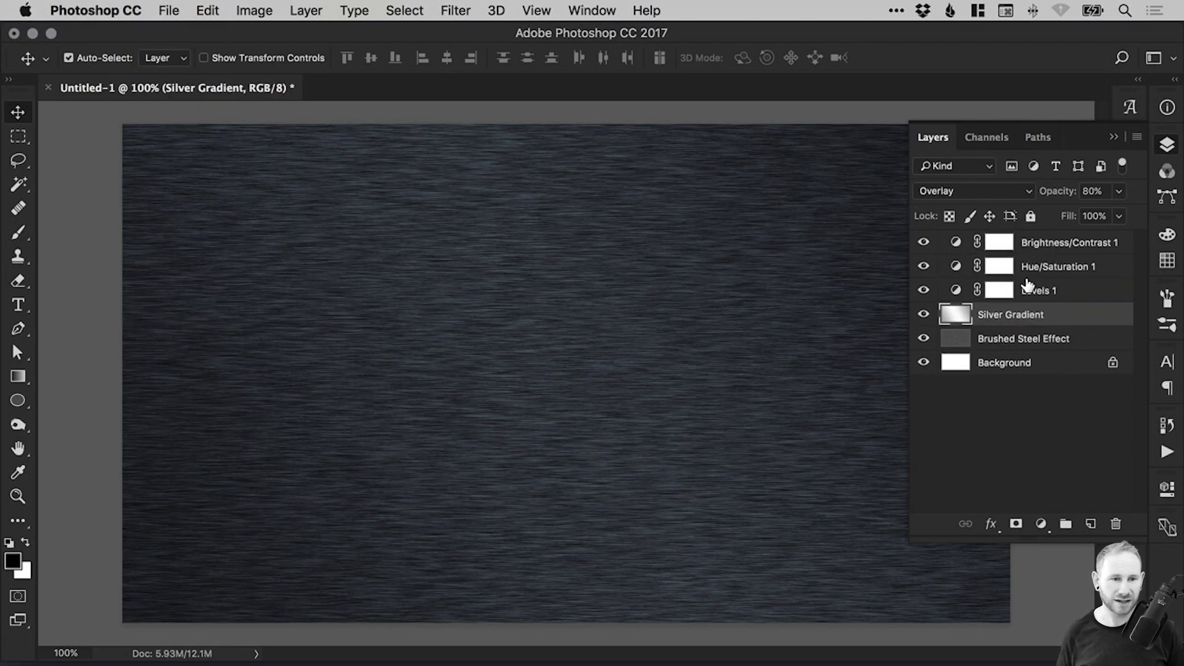
Create a new layer above Silver Gradient and fill it with black (000000)
left_click(1091, 525)
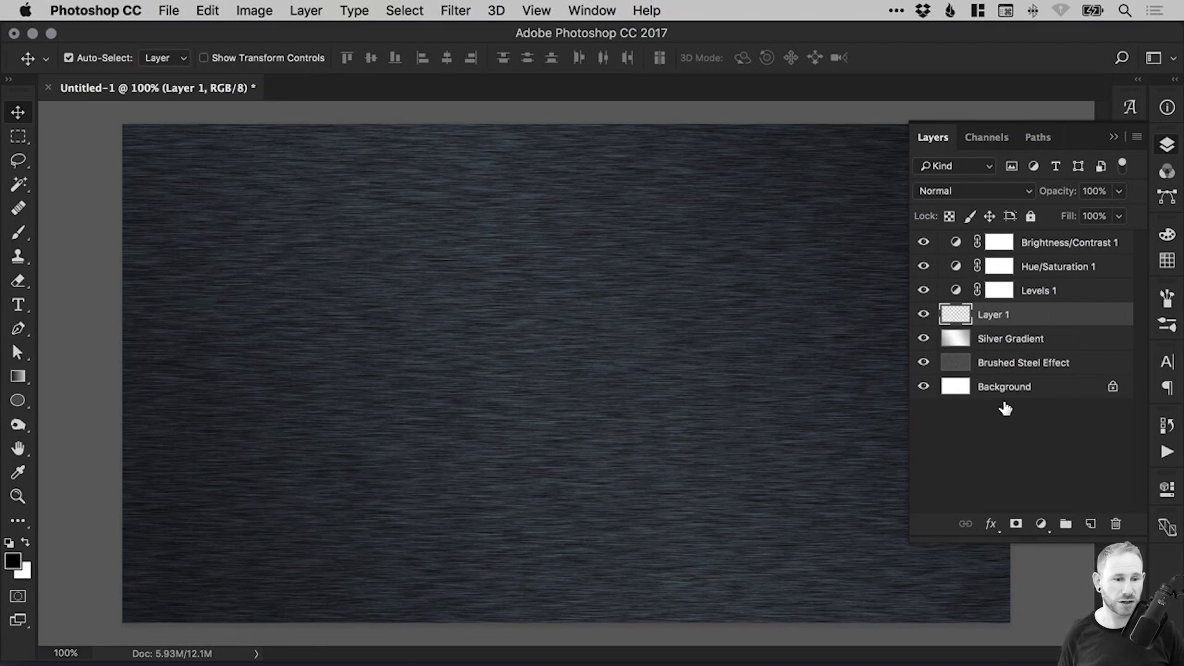
left_click(13, 562)
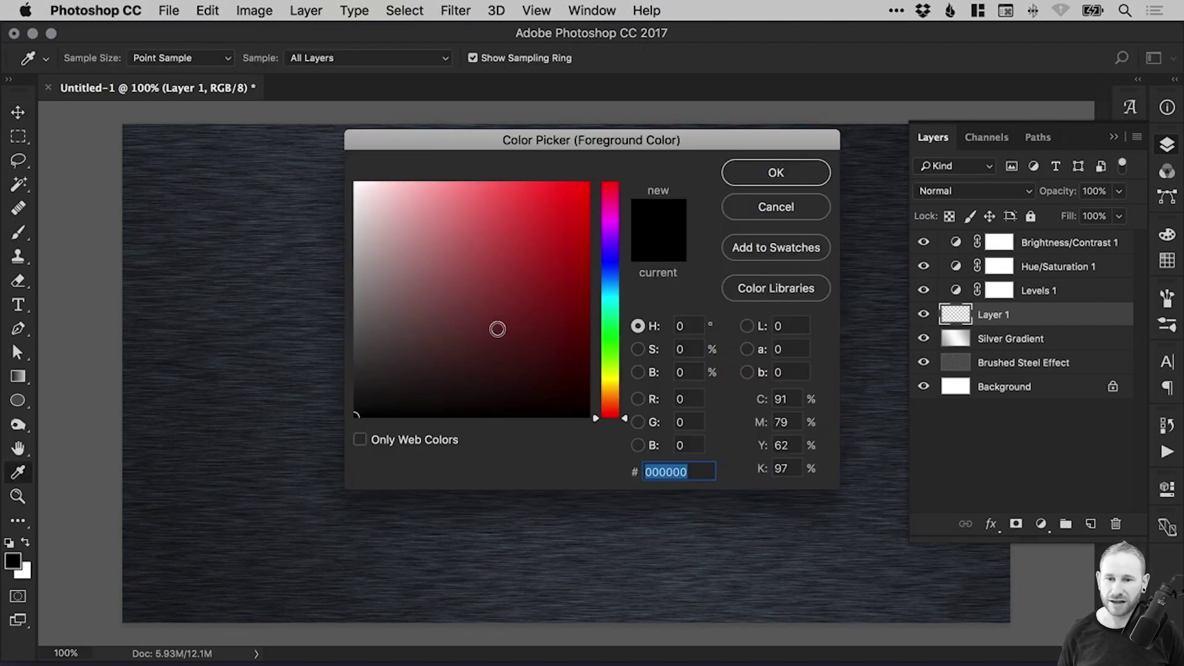
left_click(776, 172)
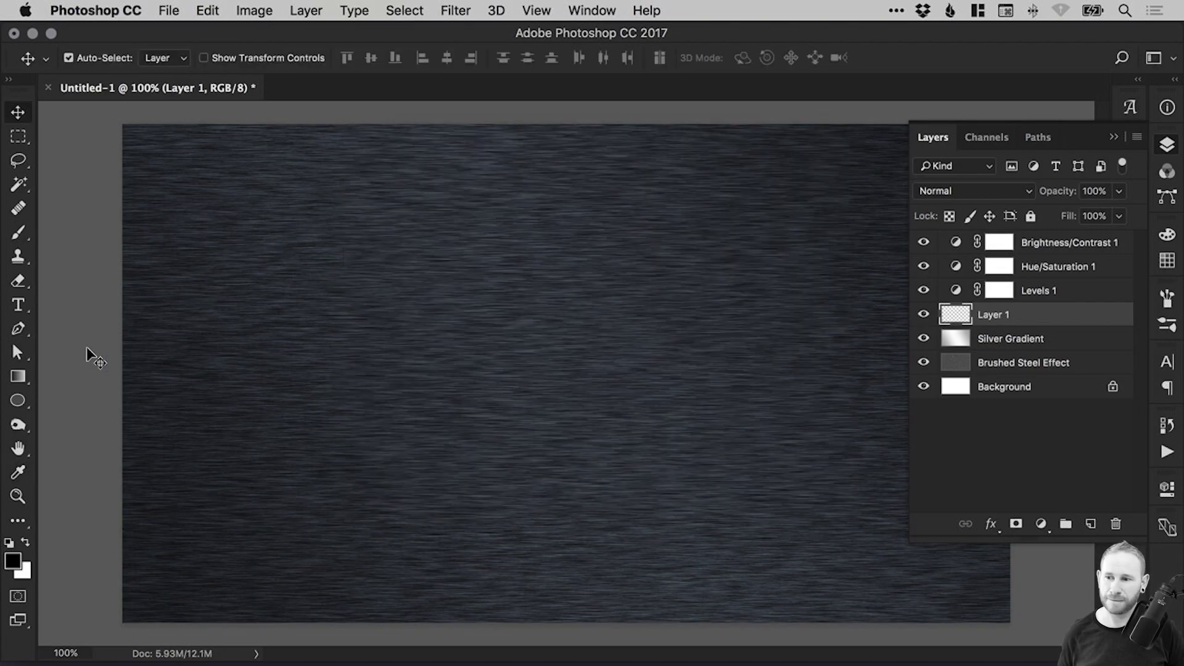
left_click_drag(18, 376, 92, 392)
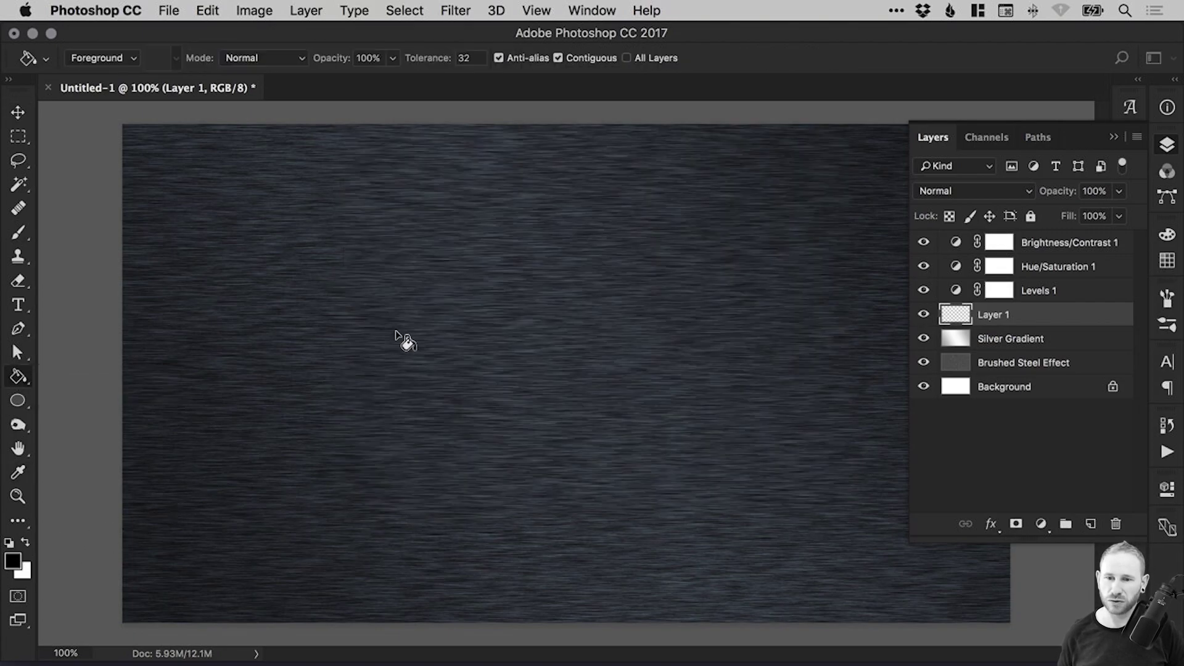
left_click(592, 342)
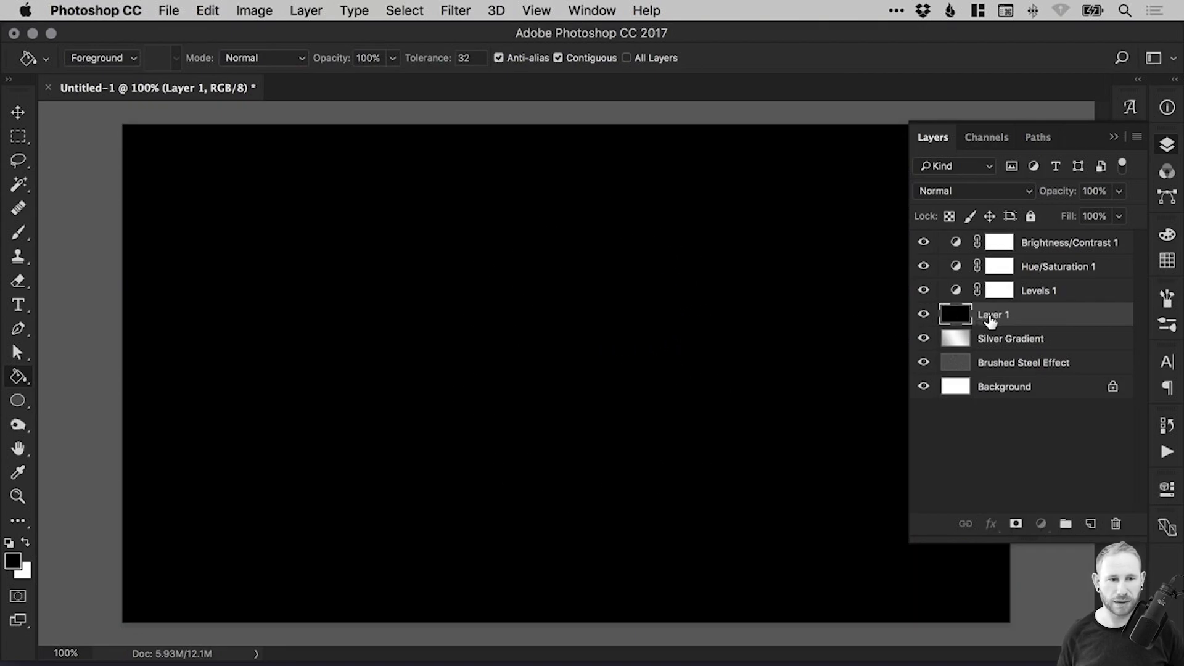
Rename the new layer to 'Solid Black'
double_click(991, 315)
type("Solid Black")
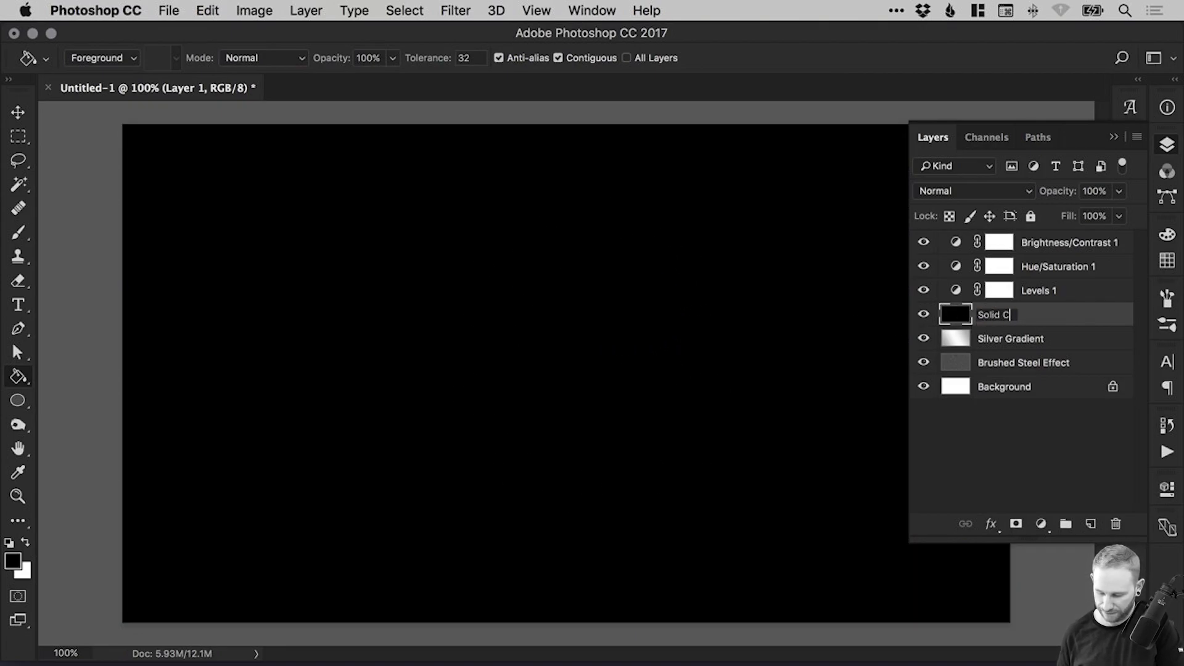
key("Return")
key("v")
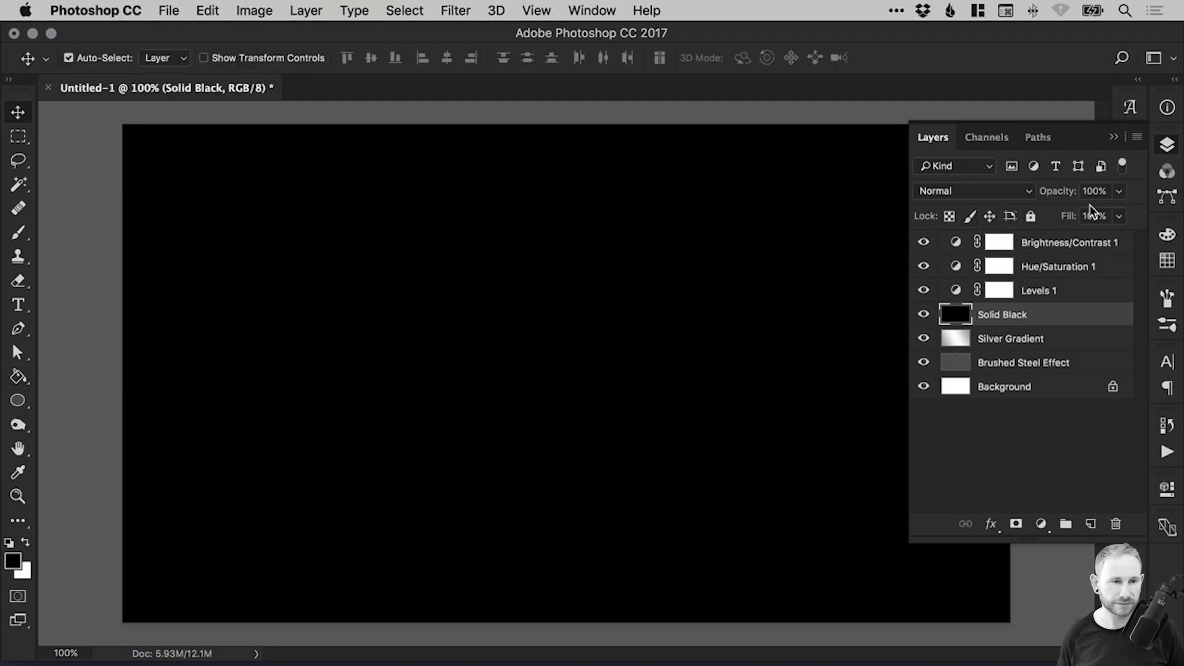
Set the Solid Black layer to 40% opacity, keeping the Normal blend mode
left_click(1119, 192)
left_click_drag(1101, 212, 1083, 212)
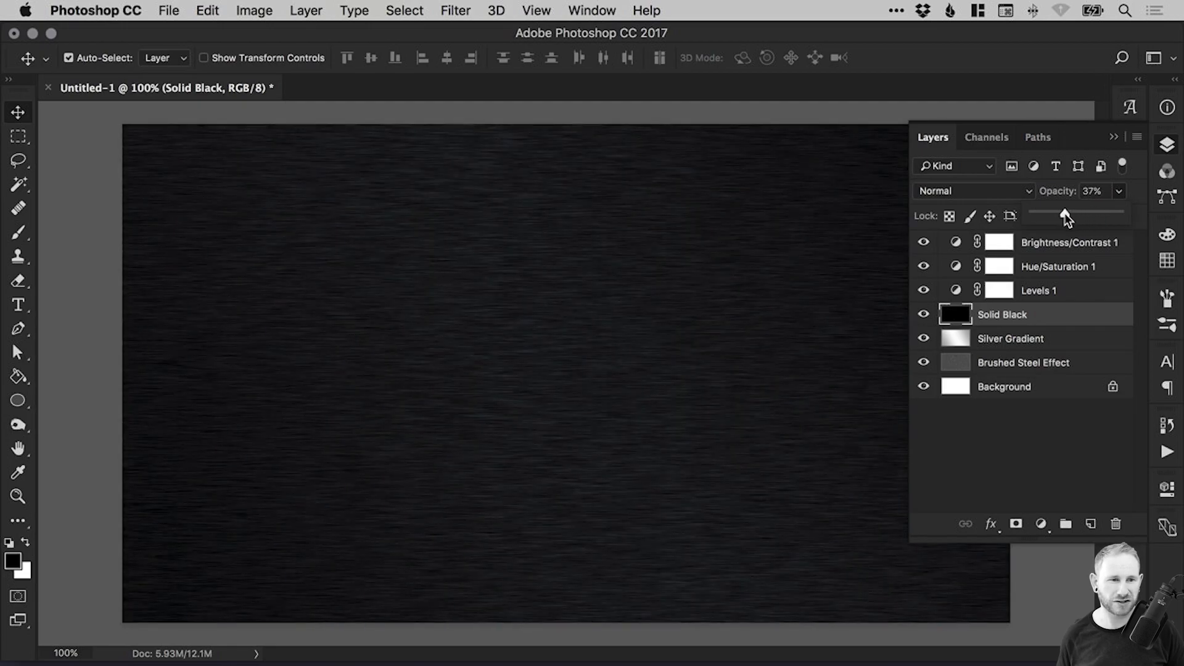
left_click_drag(1059, 213, 1069, 213)
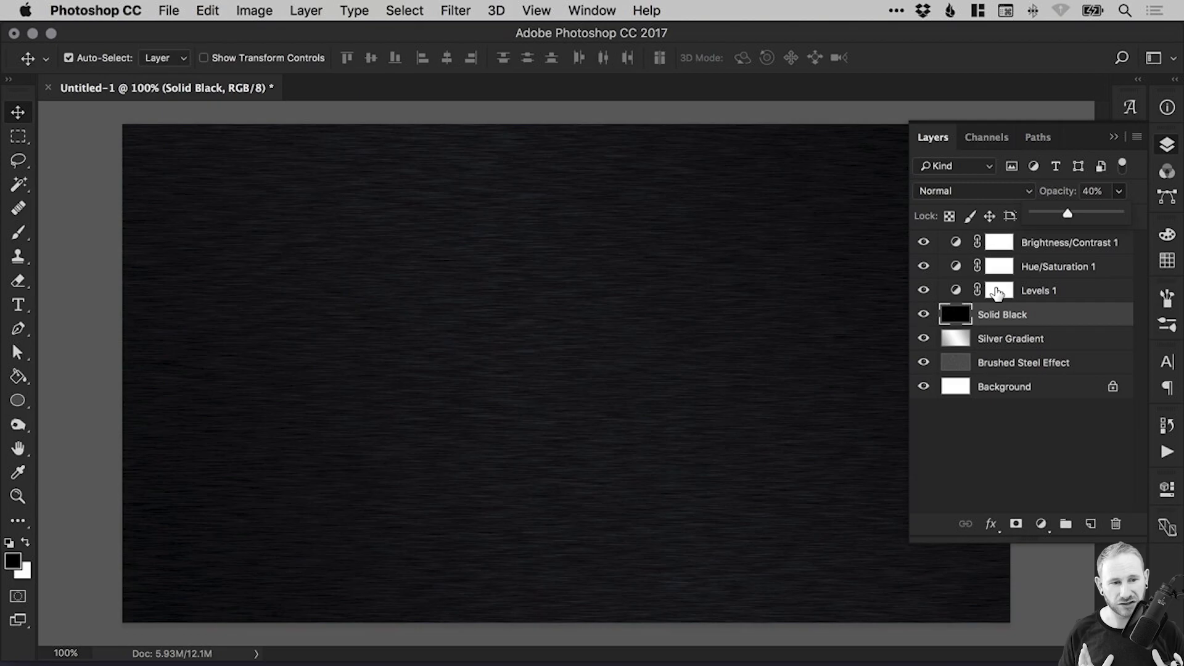
left_click(972, 198)
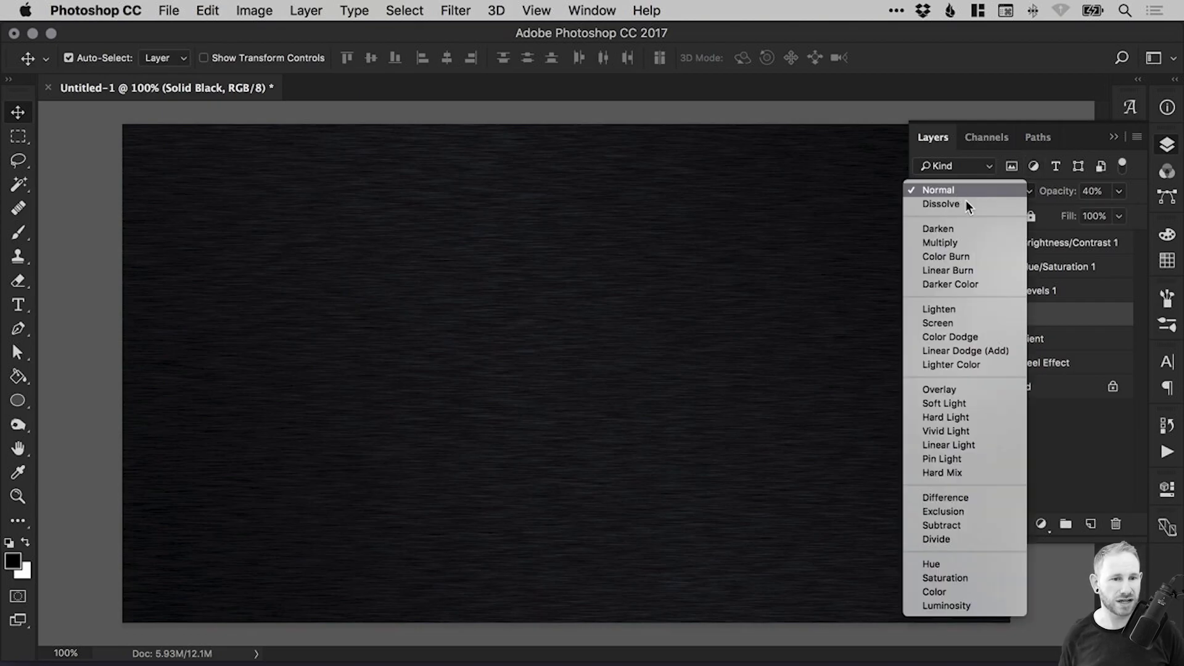
left_click(963, 190)
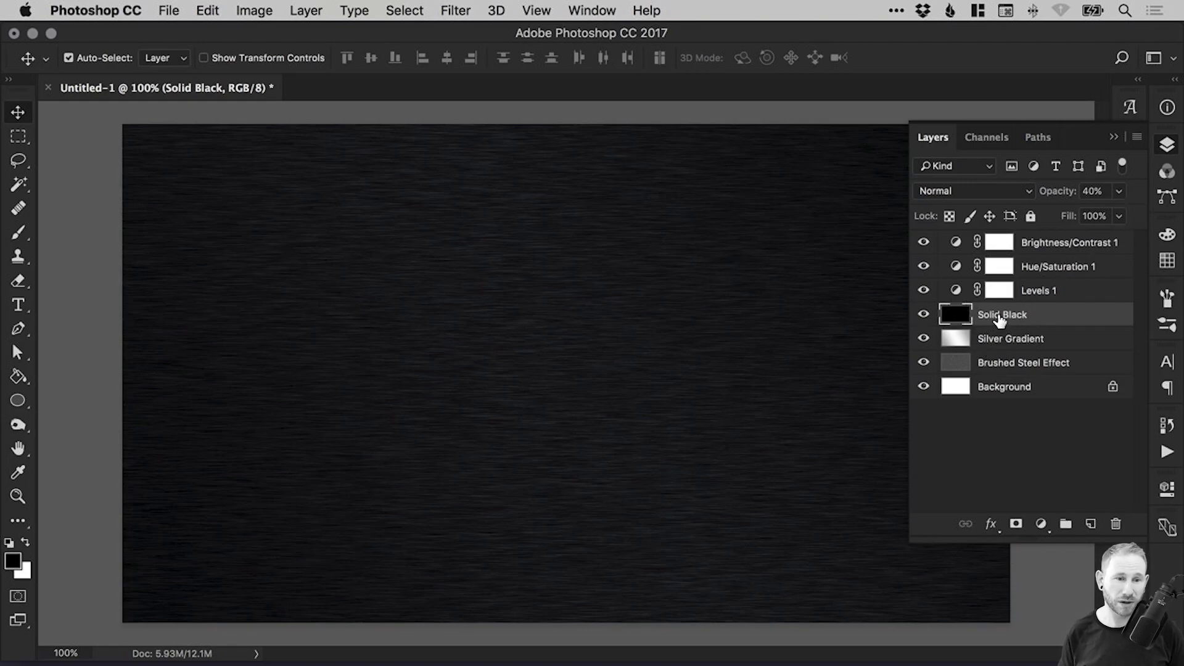
Collapse the Layers panel and deselect the Solid Black layer to view the finished texture
left_click(1167, 144)
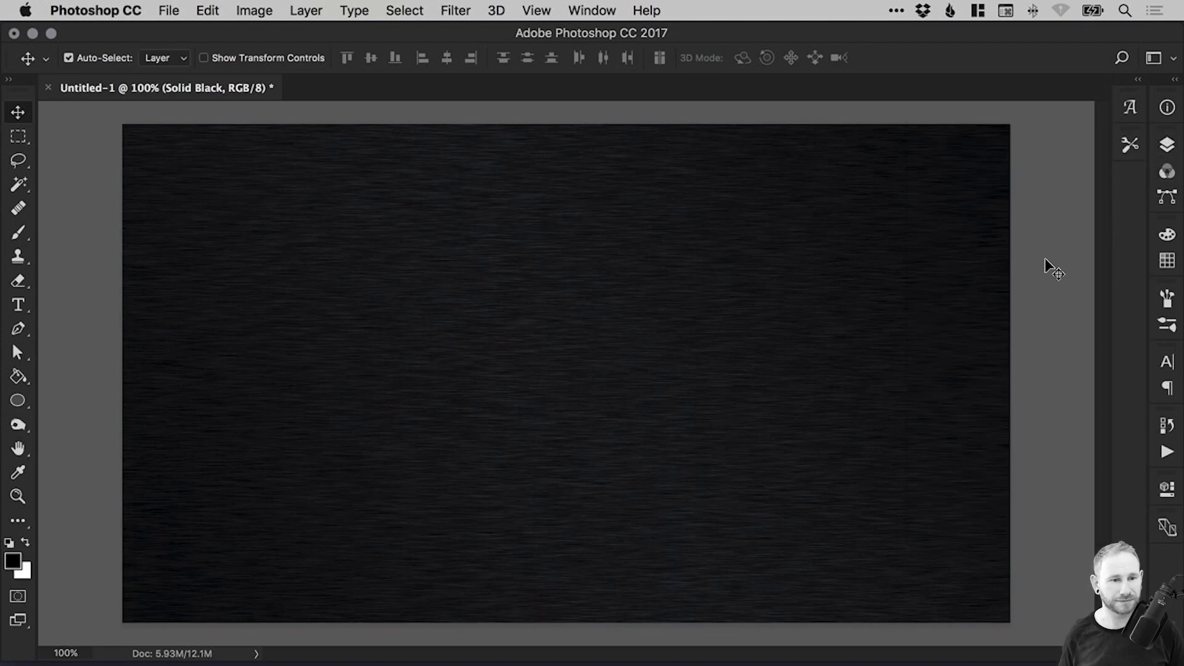
left_click(1031, 246)
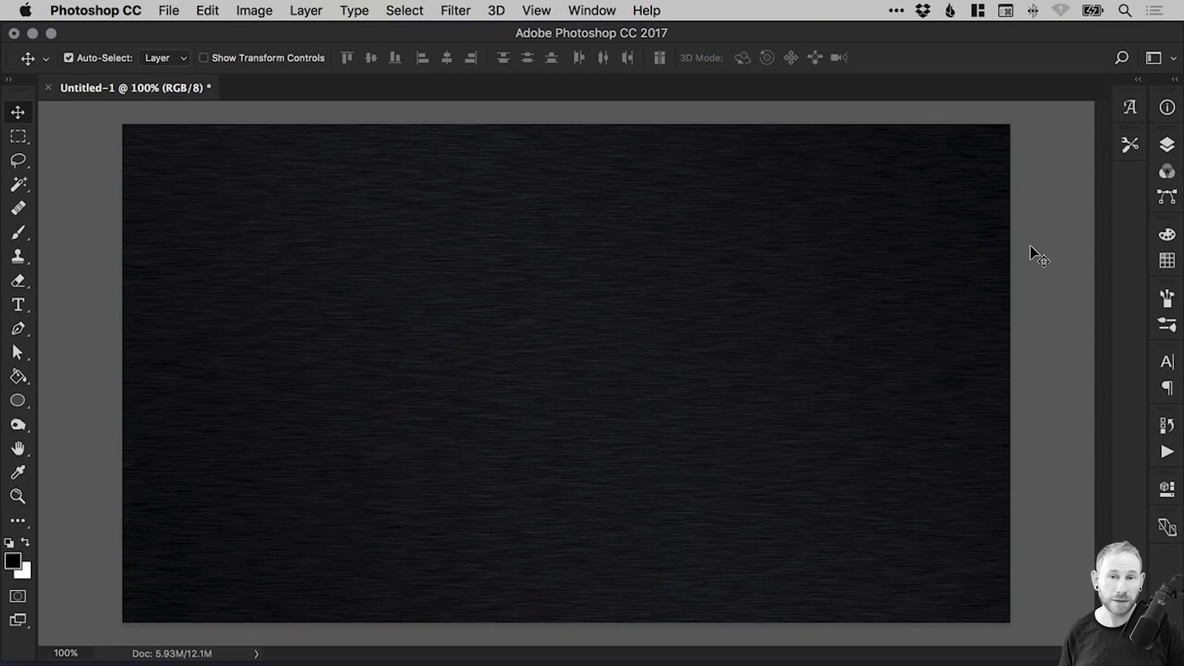